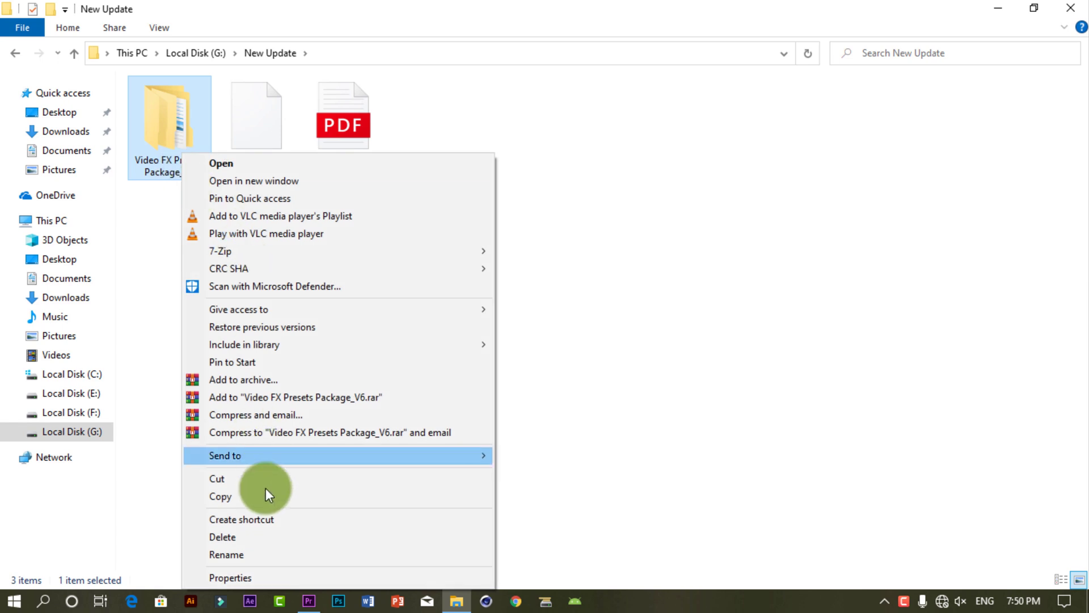
Step: Check the properties of the Video FX Presets Package_V6 folder, then open the folder
left_click(259, 578)
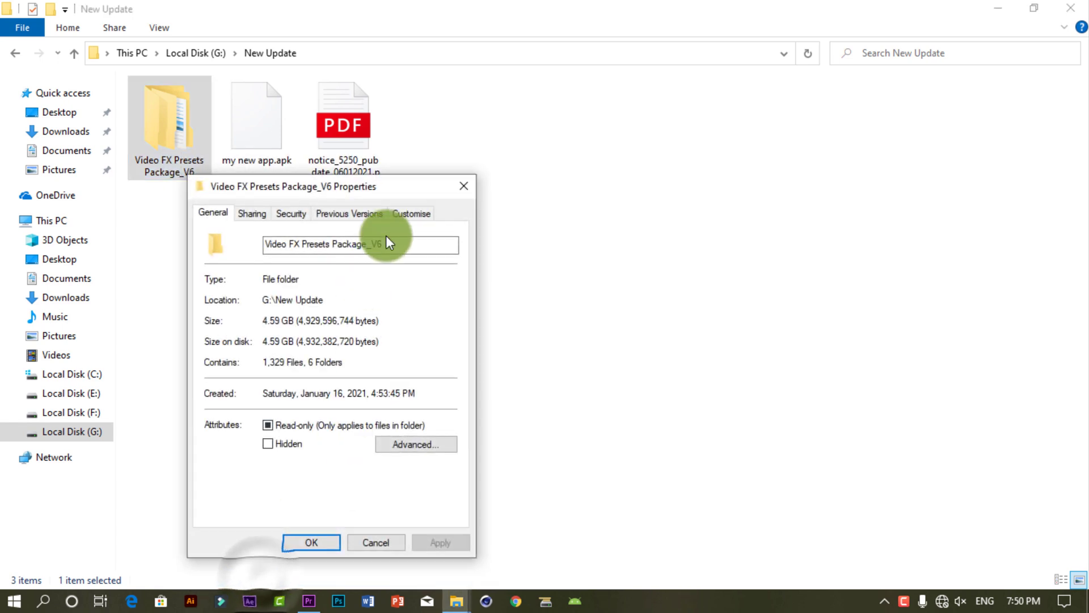
left_click(462, 189)
double_click(190, 149)
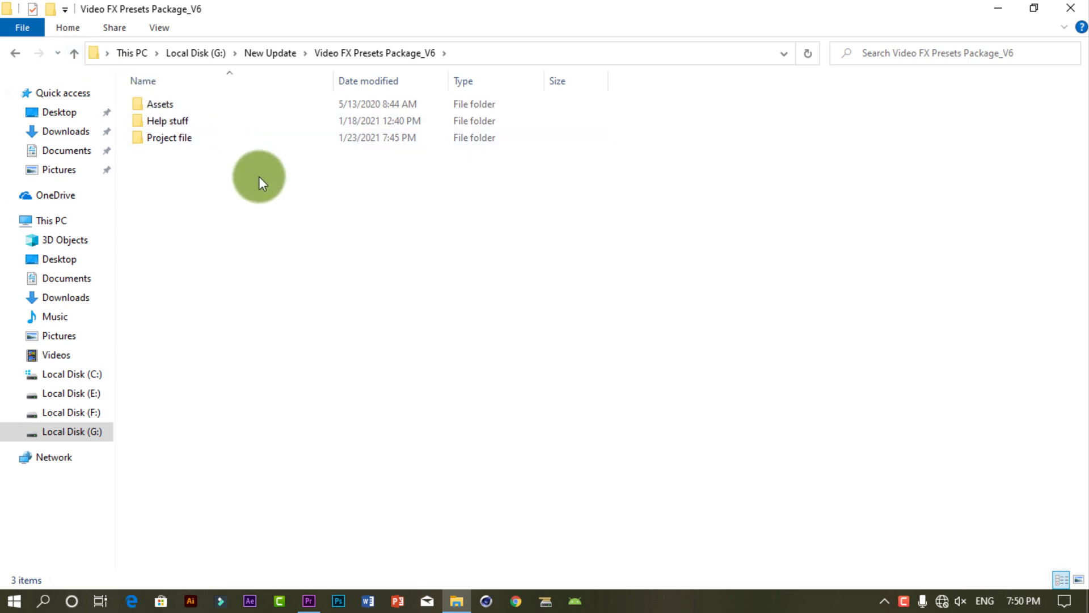
Step: Look through the contents of the package's Project file and Help stuff folders
double_click(240, 142)
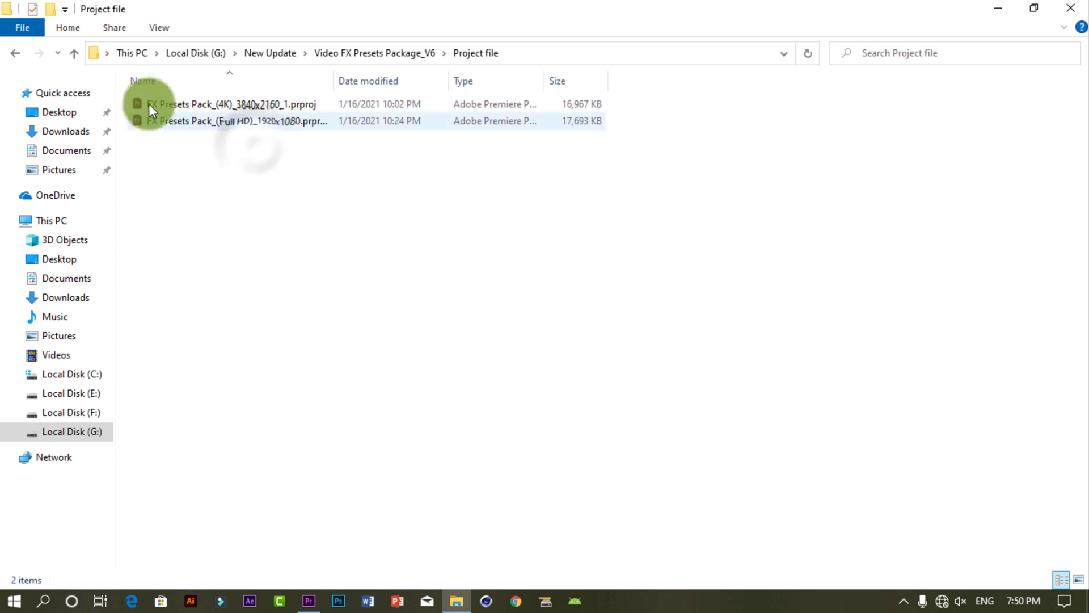
left_click(74, 54)
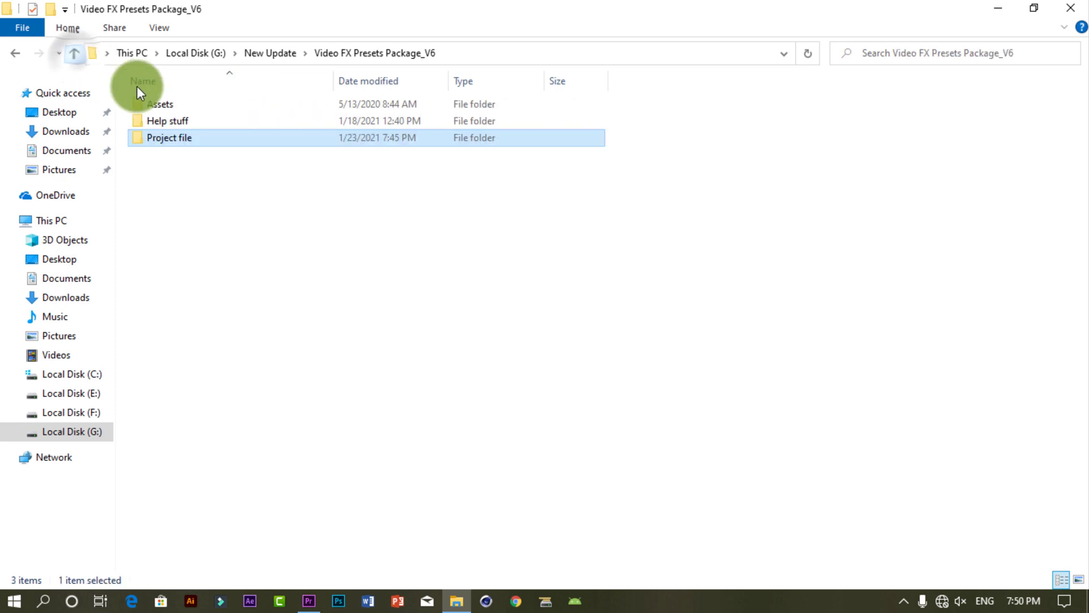
double_click(183, 135)
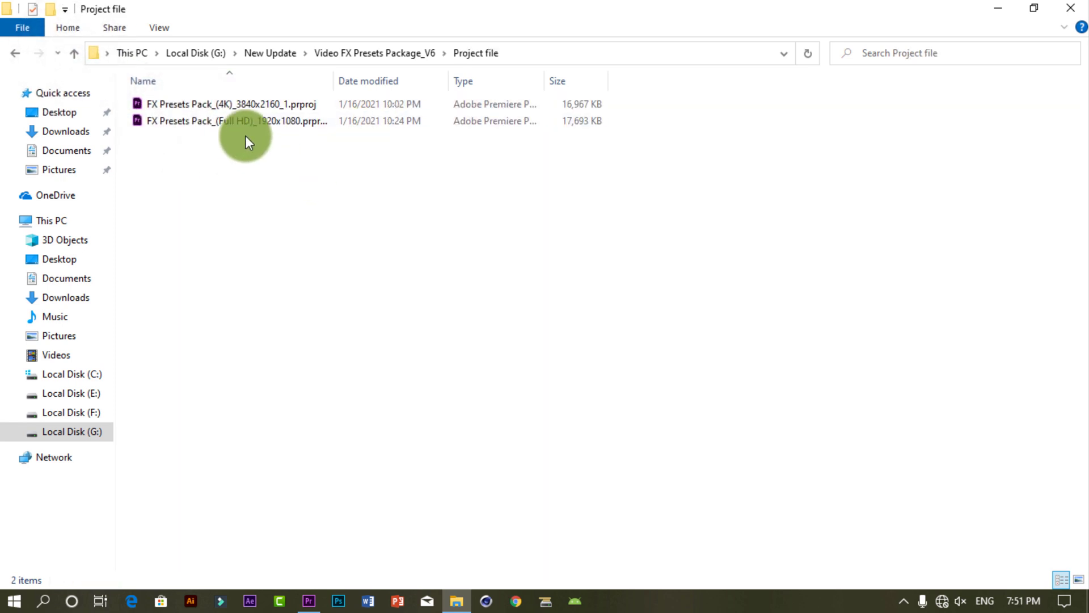
left_click(75, 58)
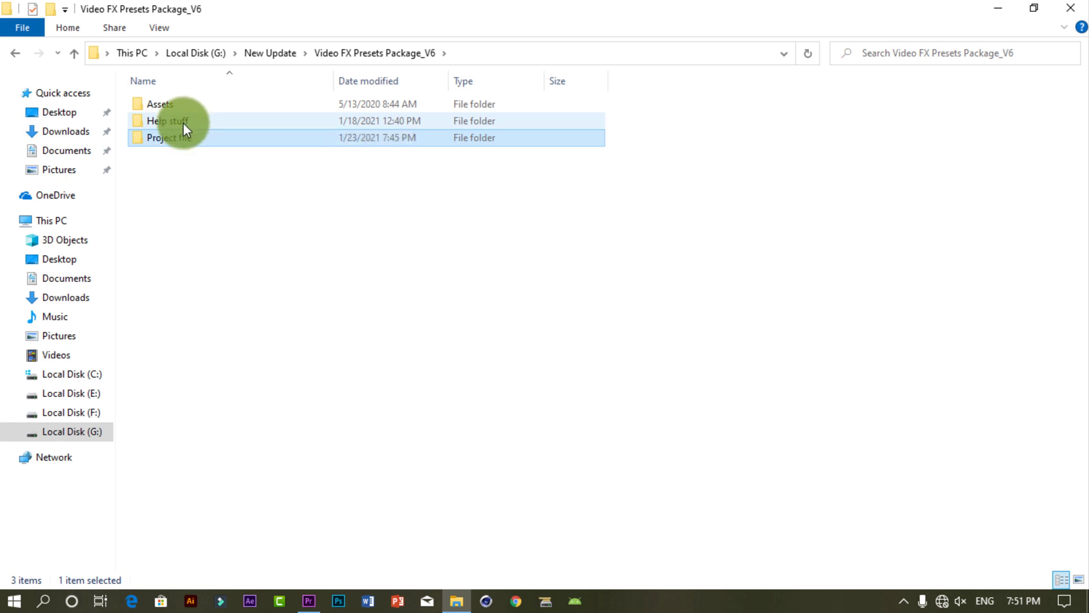
double_click(182, 123)
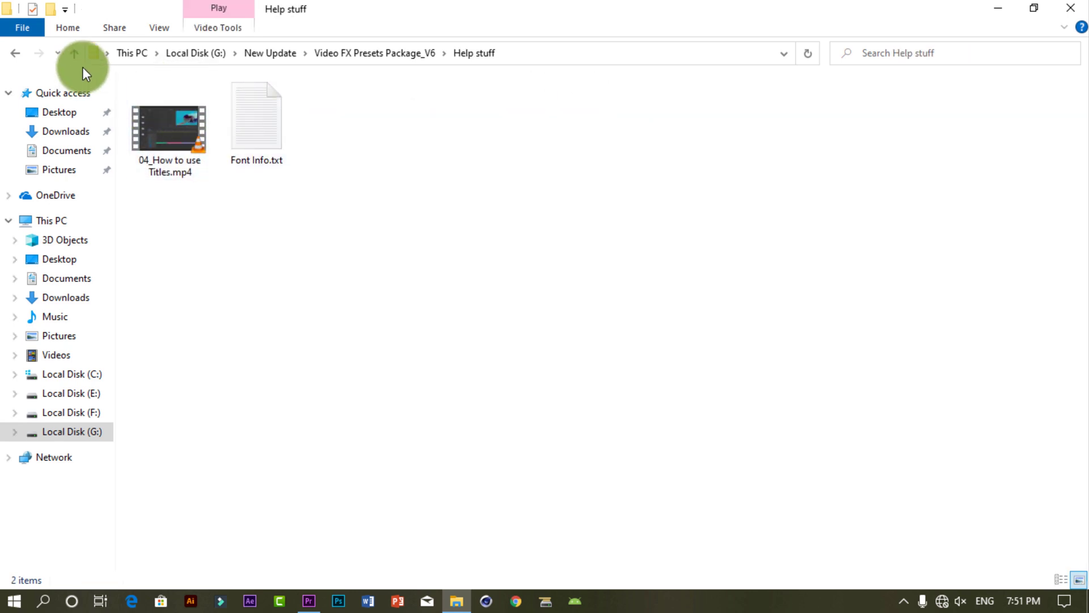
left_click(73, 53)
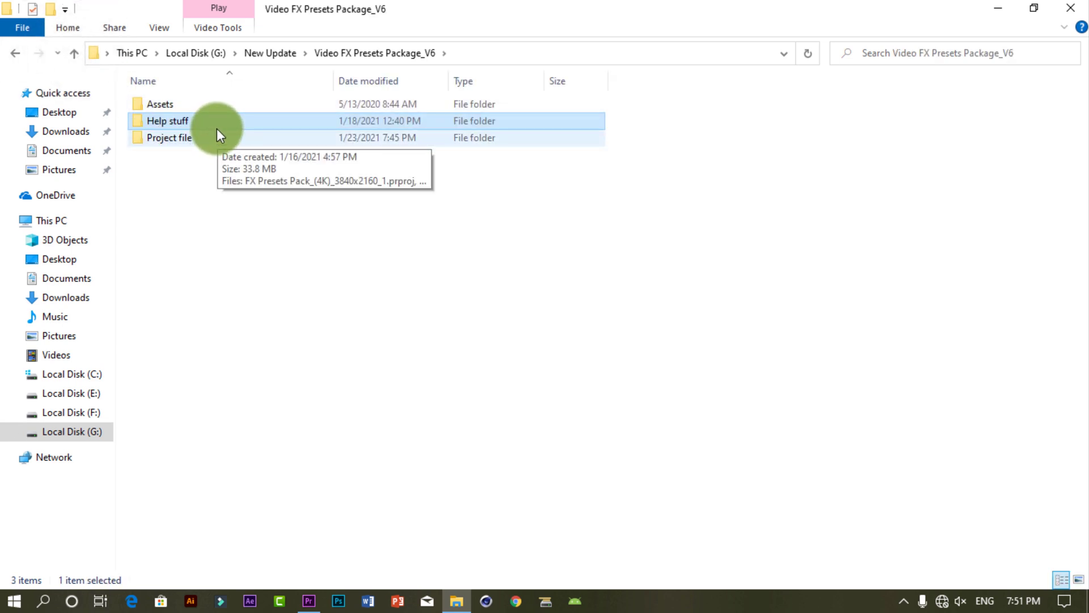
Step: Open Font Info.txt from the Help stuff folder, examine its font download links and close it
mouse_move(217, 125)
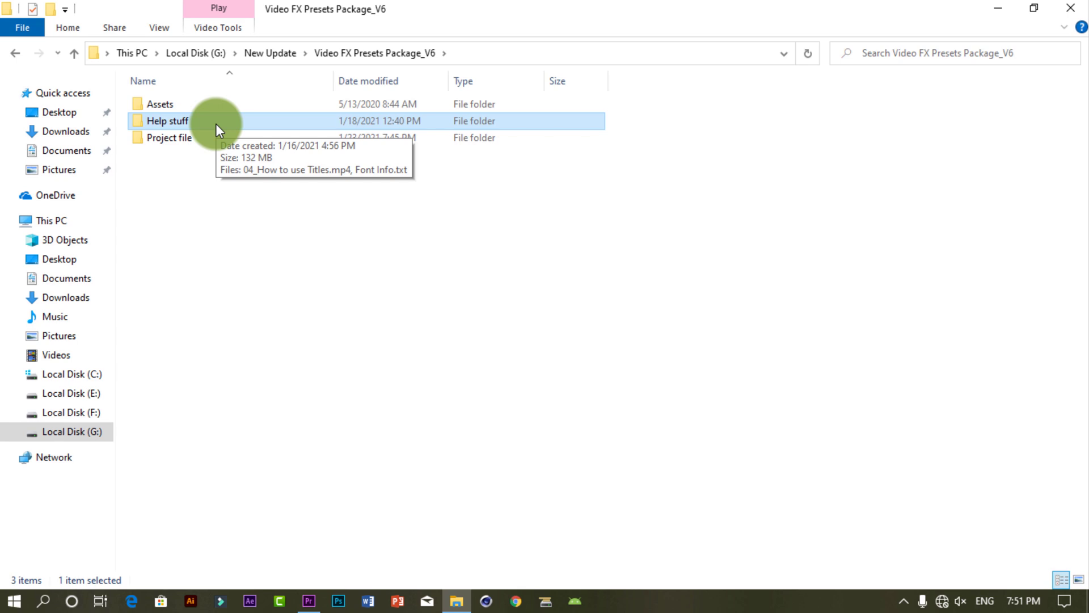
double_click(215, 124)
left_click(250, 134)
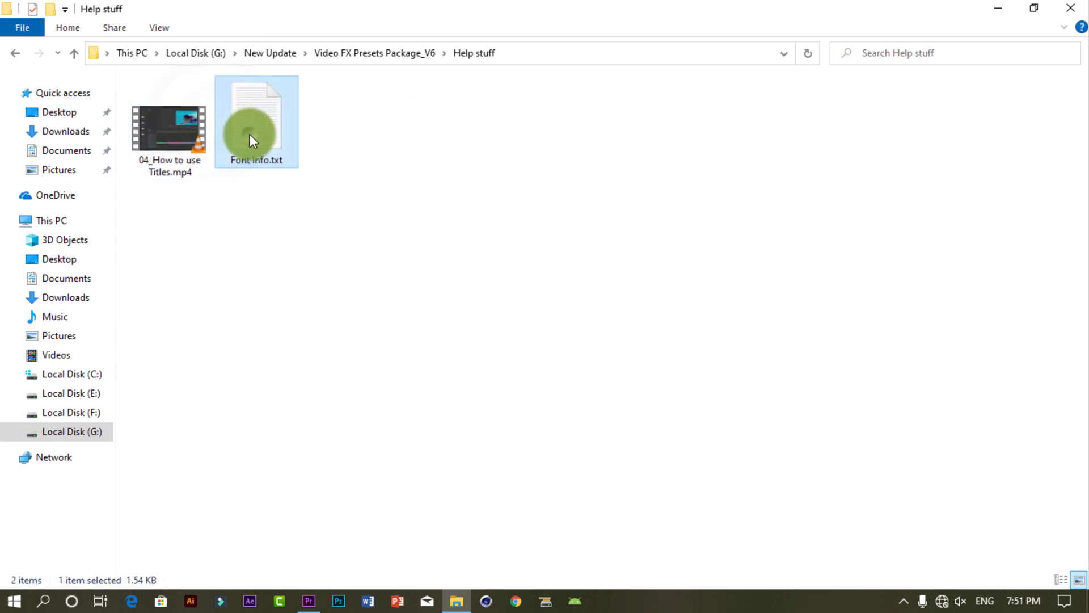
double_click(249, 134)
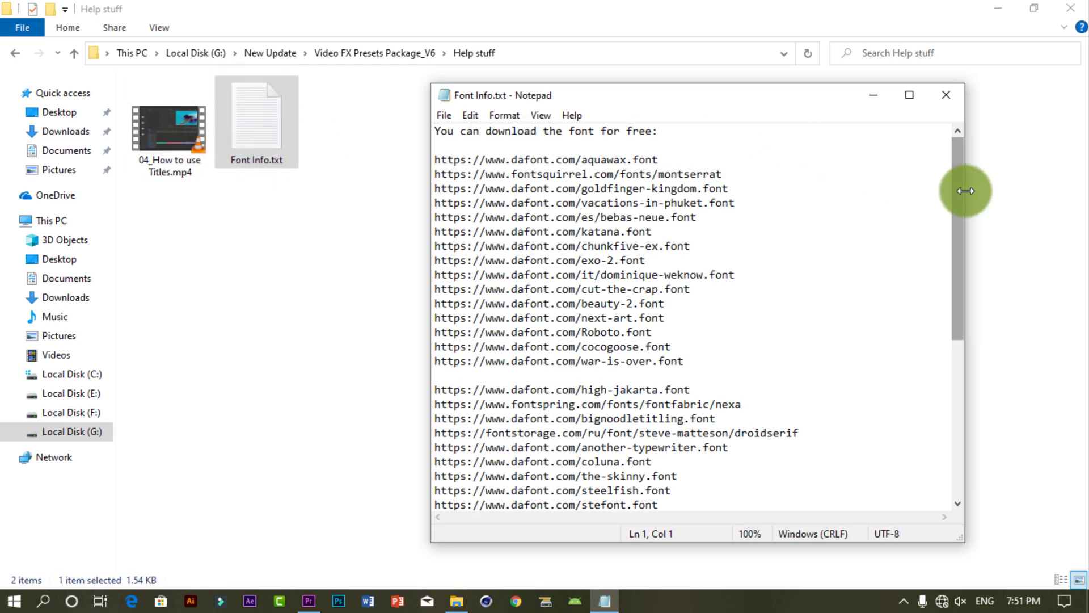
left_click_drag(958, 203, 936, 192)
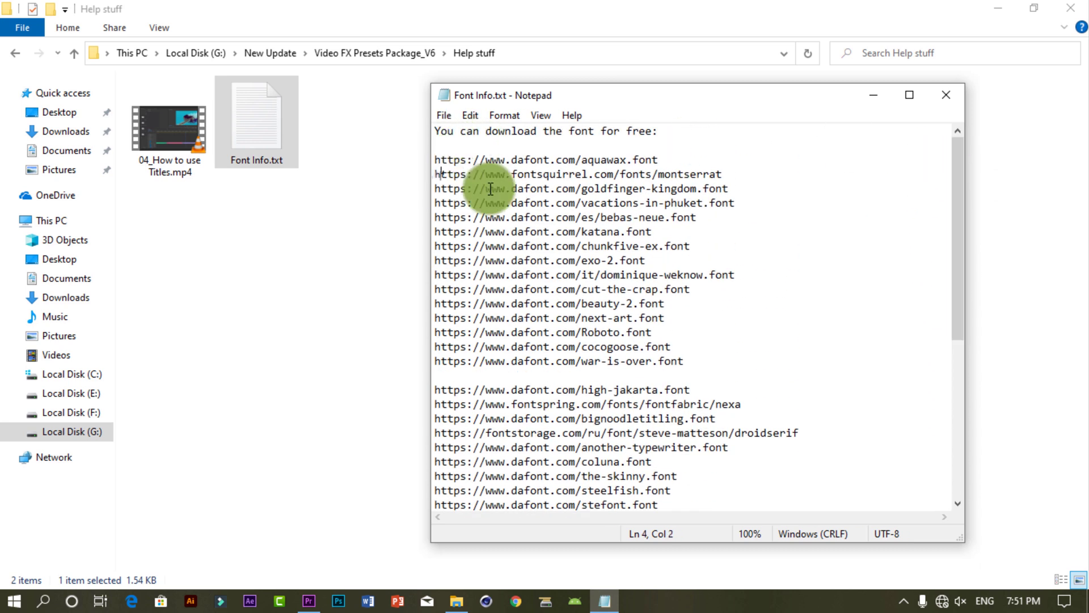
left_click_drag(491, 189, 697, 202)
left_click_drag(440, 217, 697, 217)
left_click_drag(434, 234, 652, 230)
left_click(688, 236)
left_click_drag(435, 246, 690, 245)
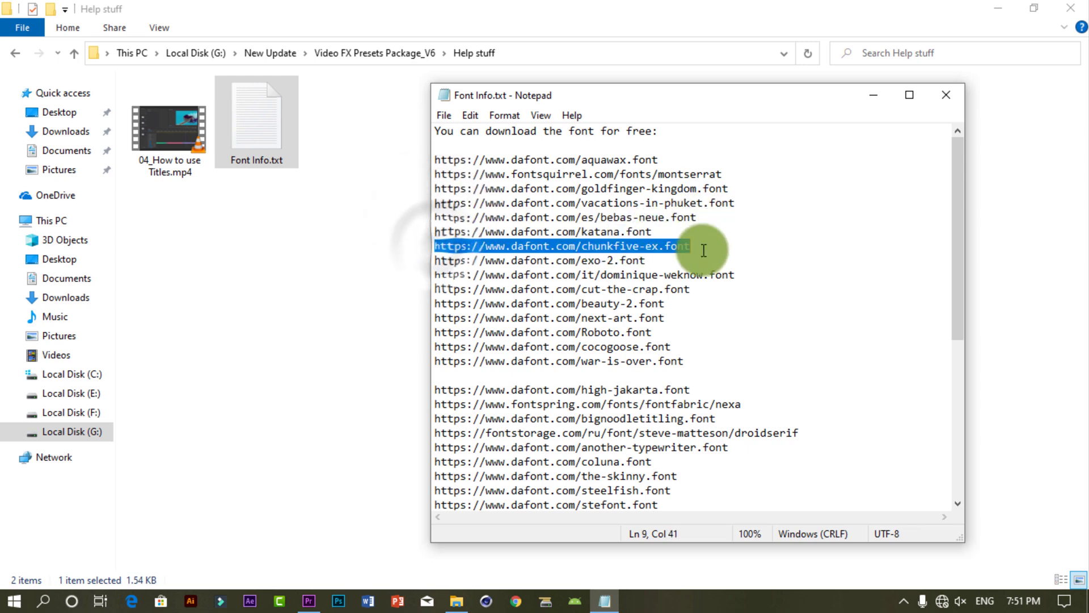
left_click(945, 95)
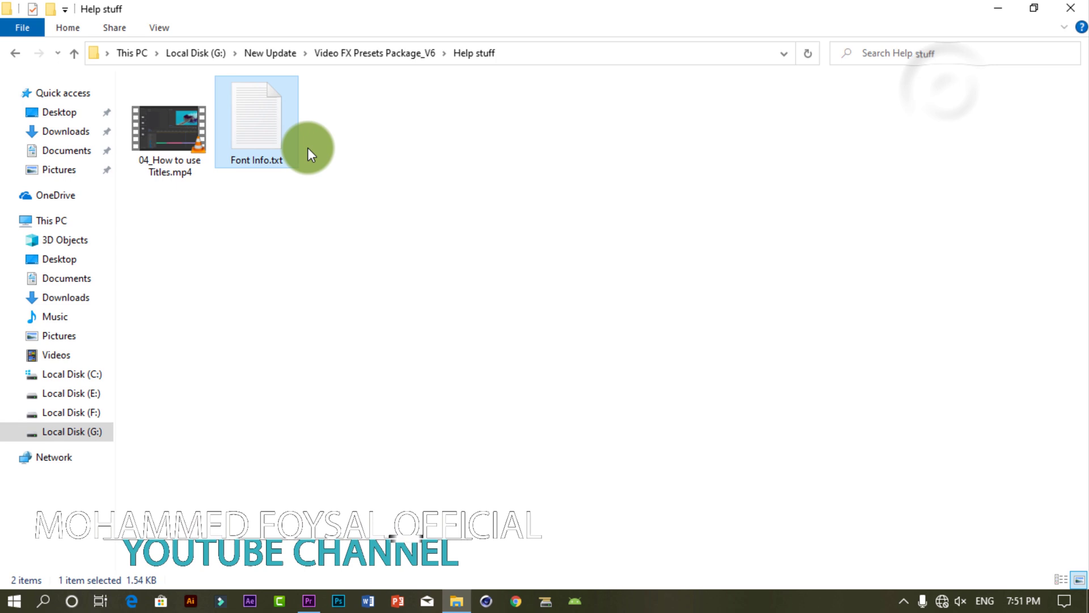
Step: Browse the WAV files in the Audio subfolder of the package's Assets folder
left_click(73, 52)
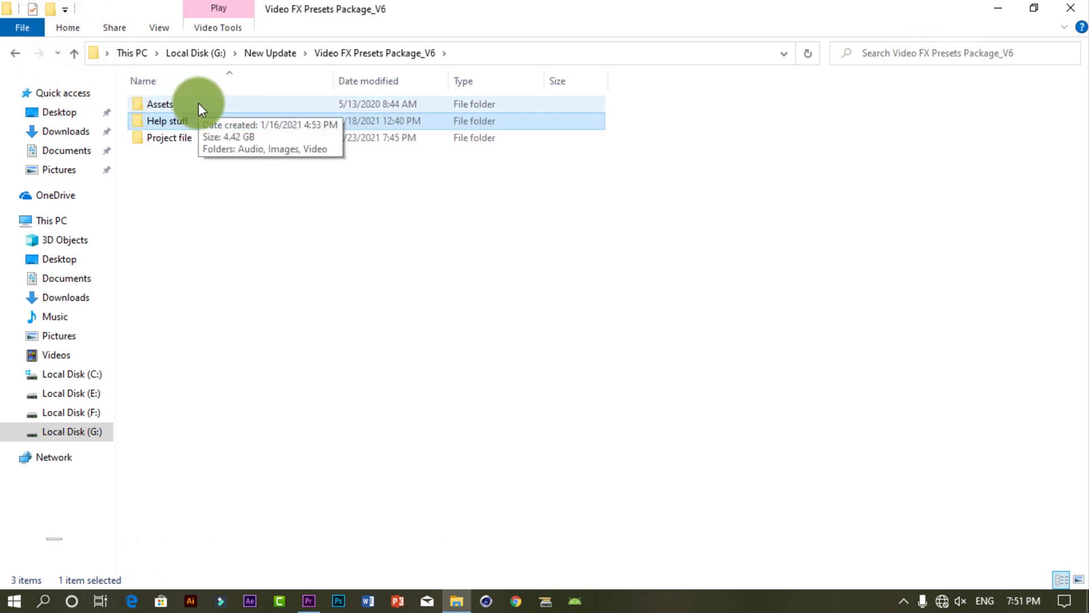
double_click(198, 103)
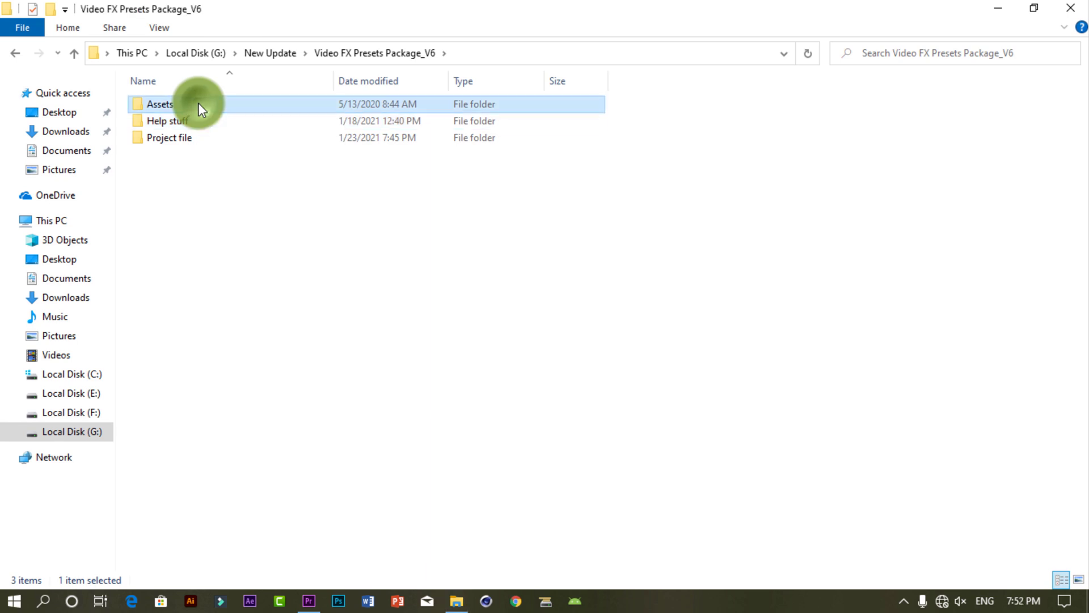
double_click(196, 105)
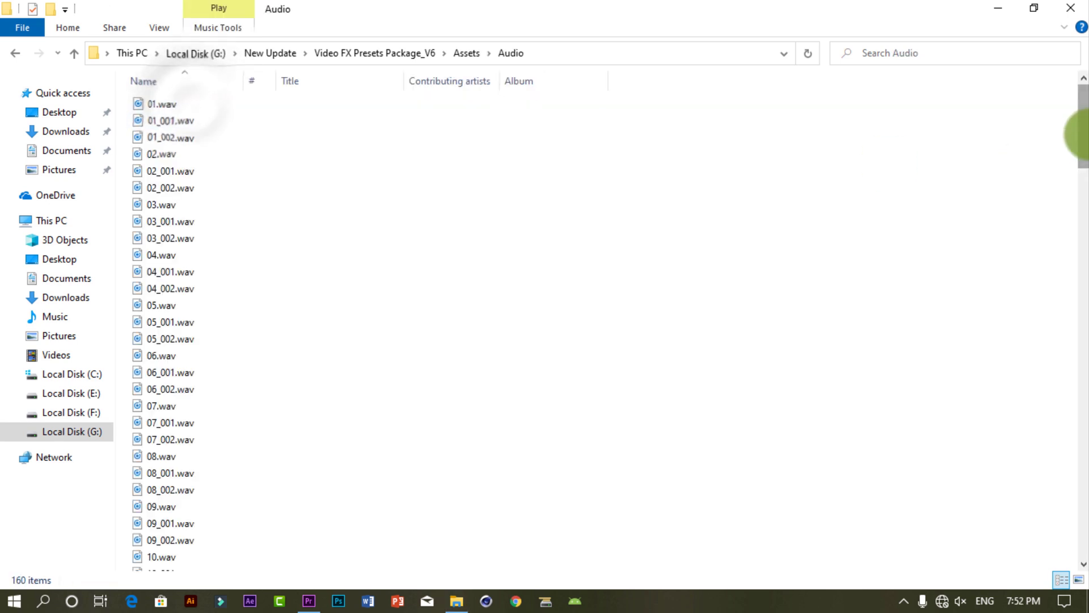
left_click_drag(1081, 133, 1061, 141)
left_click(72, 54)
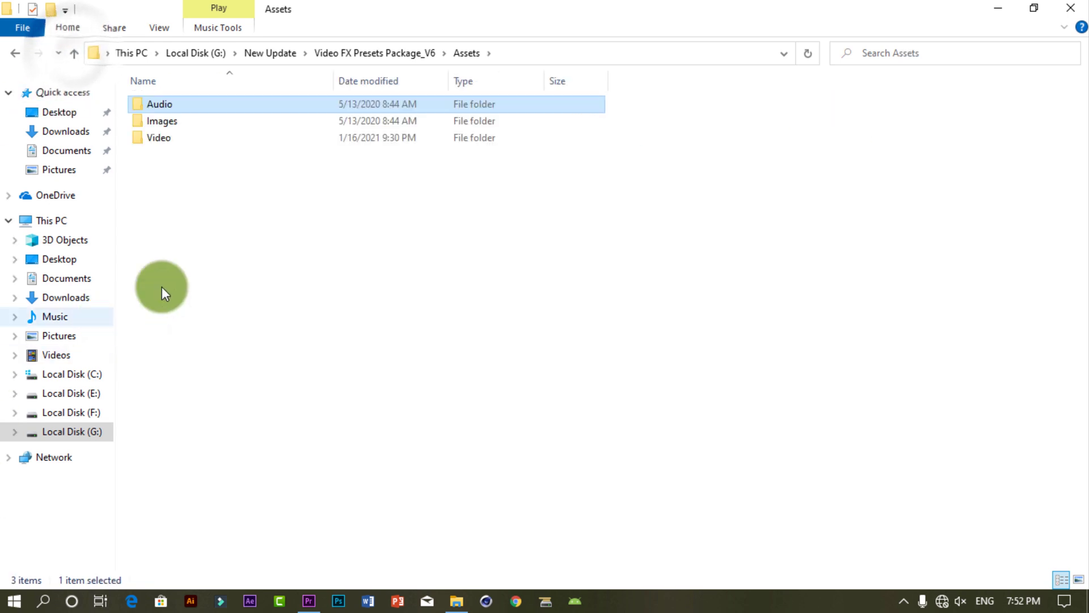
Step: Browse the pictures in the Images subfolder of Assets
double_click(206, 121)
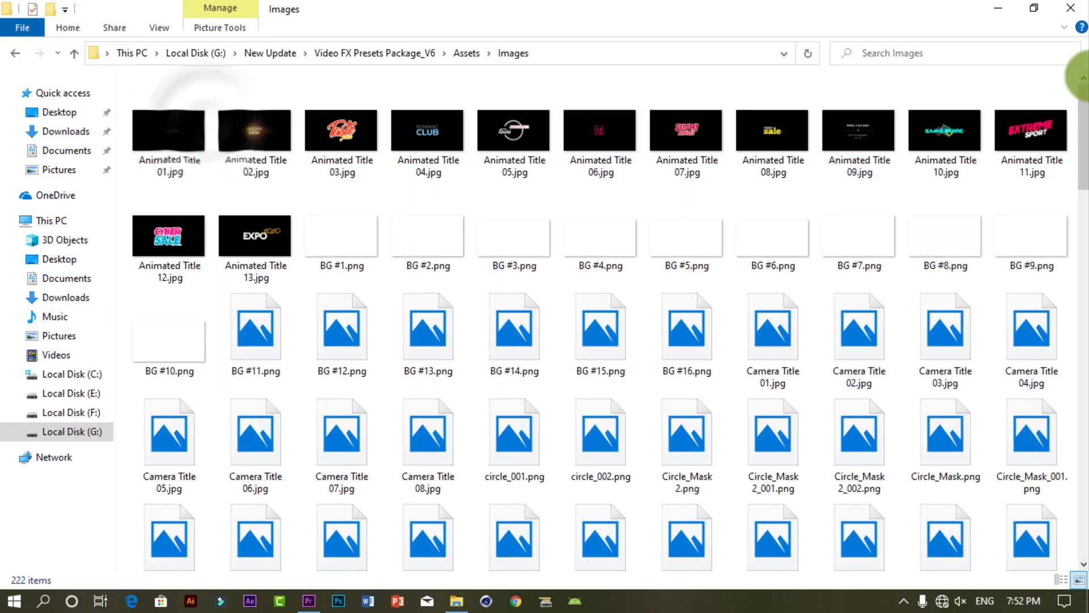
left_click_drag(1081, 148, 1038, 187)
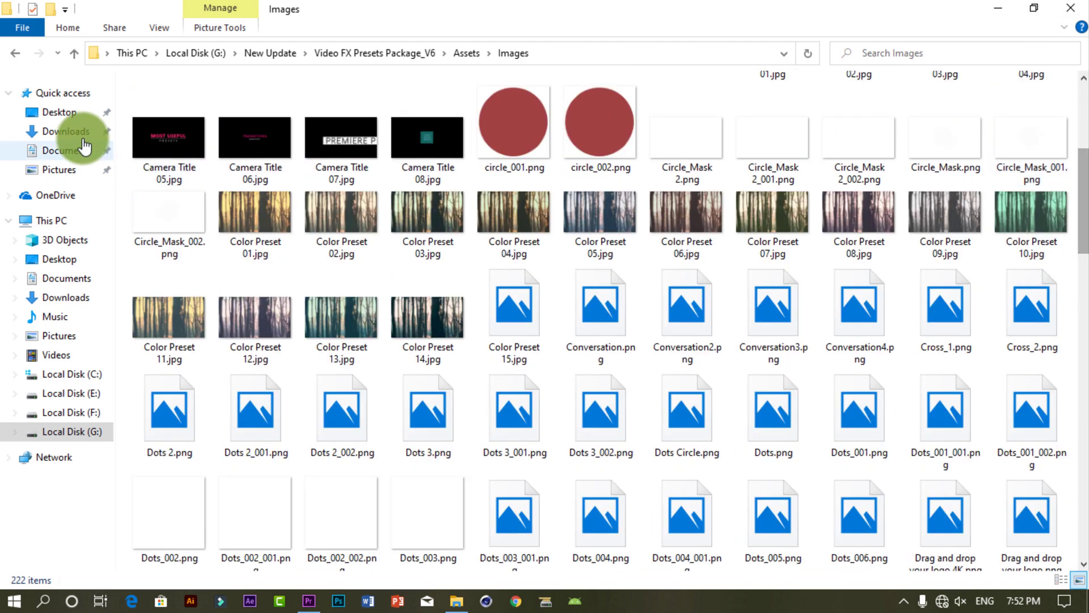
left_click(81, 48)
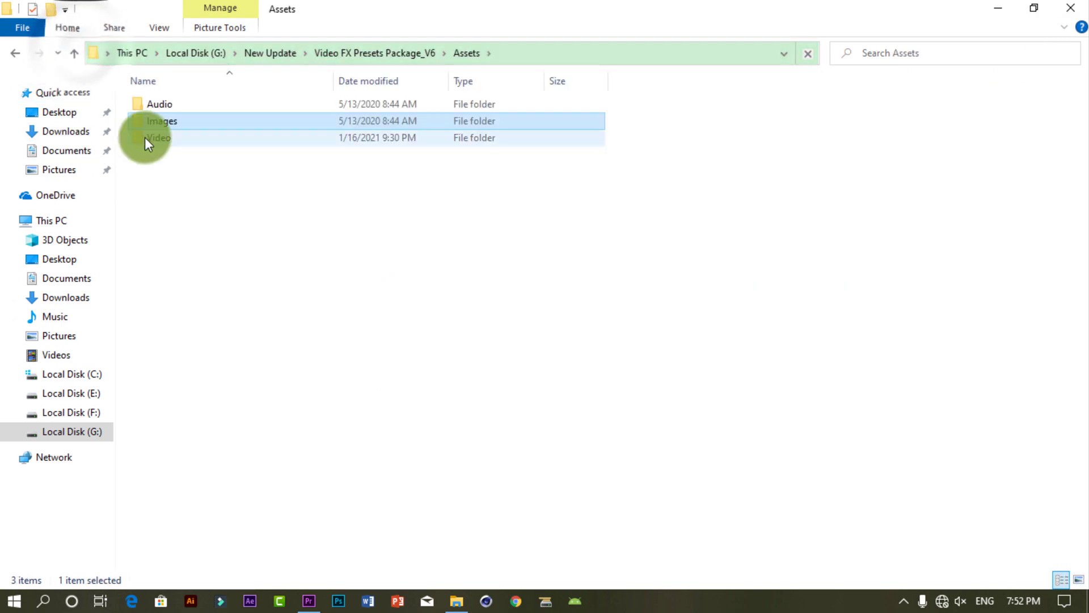
Step: Browse the clips in the Video subfolder of Assets and return to Assets
double_click(145, 137)
mouse_move(1079, 97)
left_mouse_down()
mouse_move(1085, 398)
mouse_move(1079, 80)
left_mouse_up()
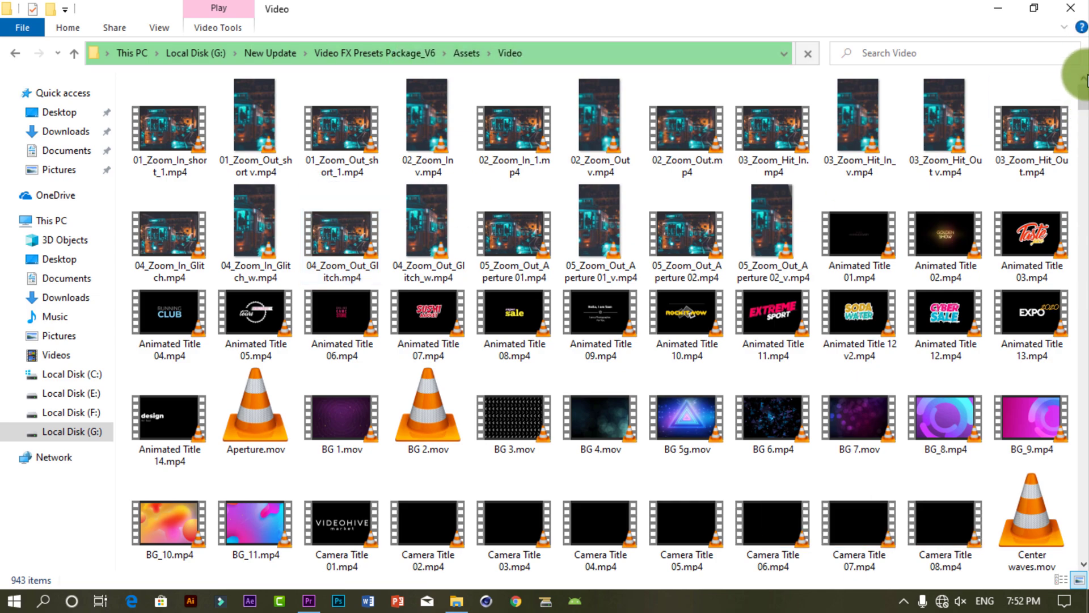
left_click_drag(1086, 94, 1075, 193)
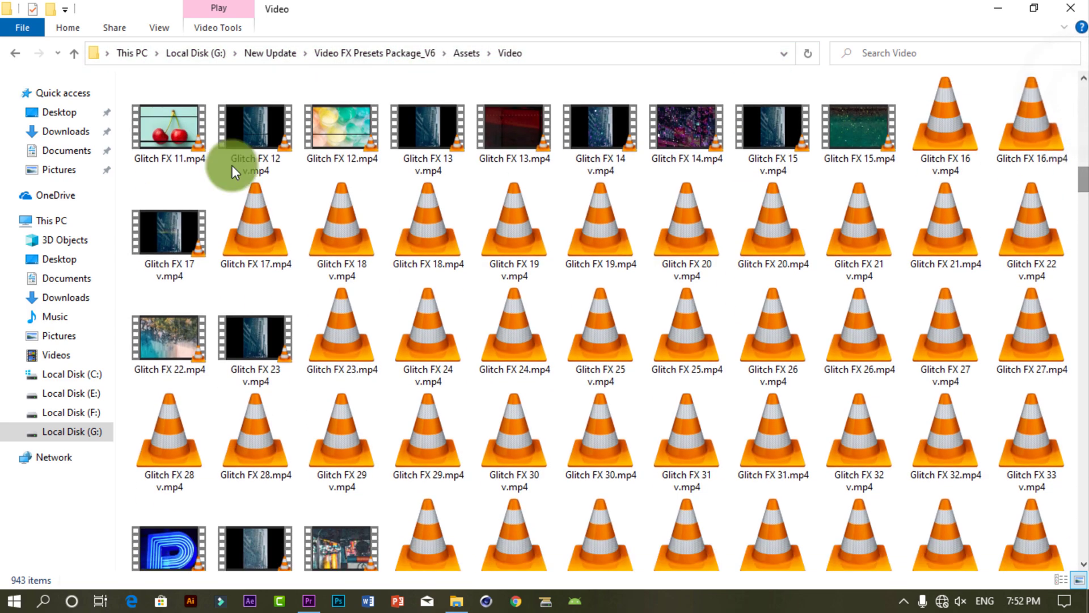
left_click(17, 54)
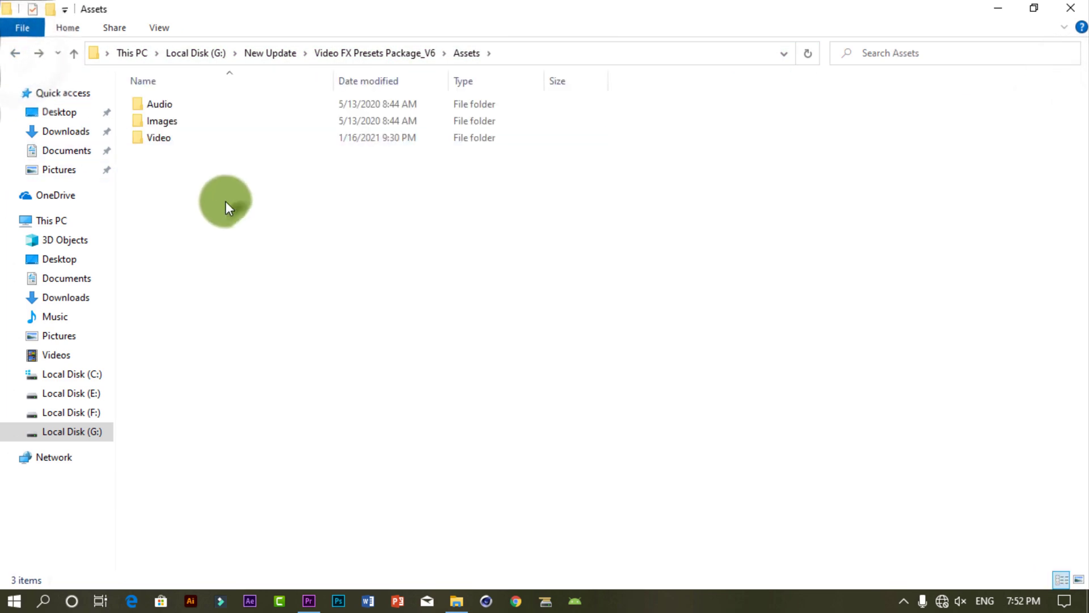
Step: Go back through the visited folders to Help stuff and close the folder window
left_click(17, 54)
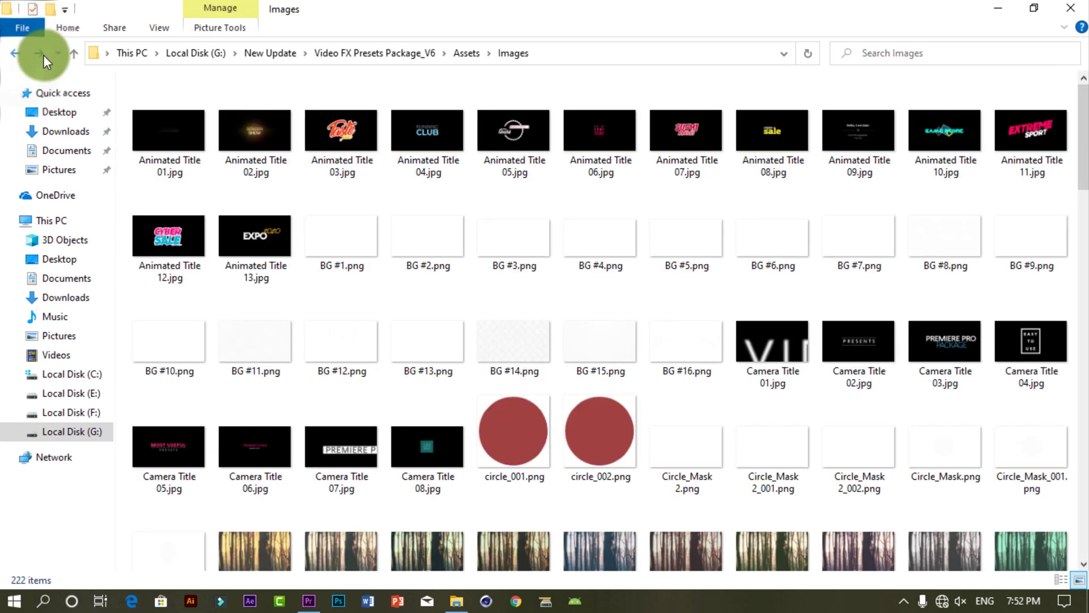
left_click(19, 52)
left_click(19, 52)
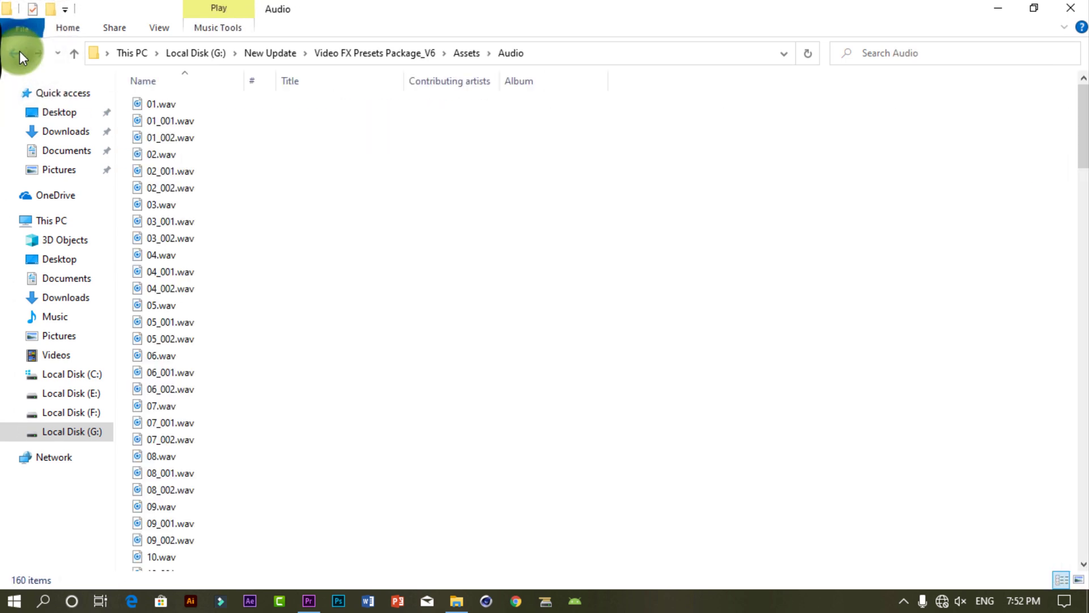
left_click(19, 52)
left_click(19, 52)
left_click(20, 52)
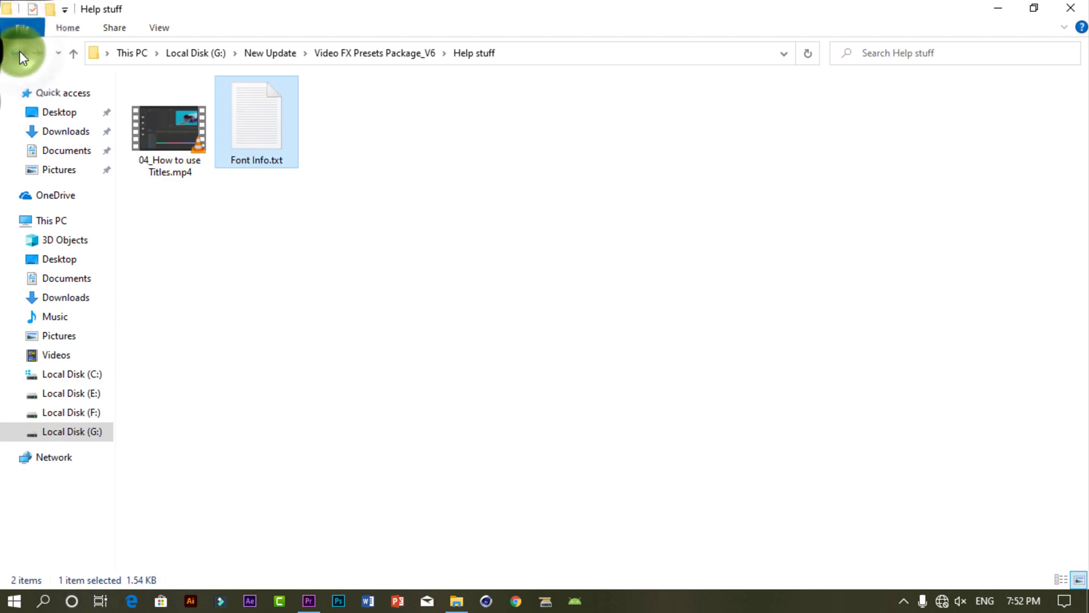
left_click(19, 52)
double_click(147, 121)
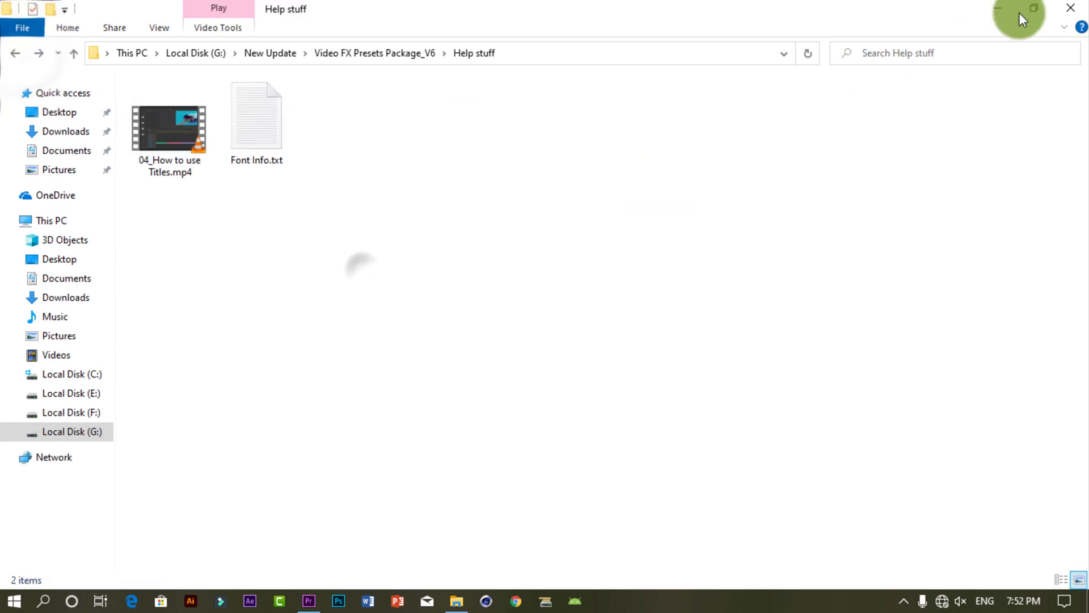
left_click(1075, 7)
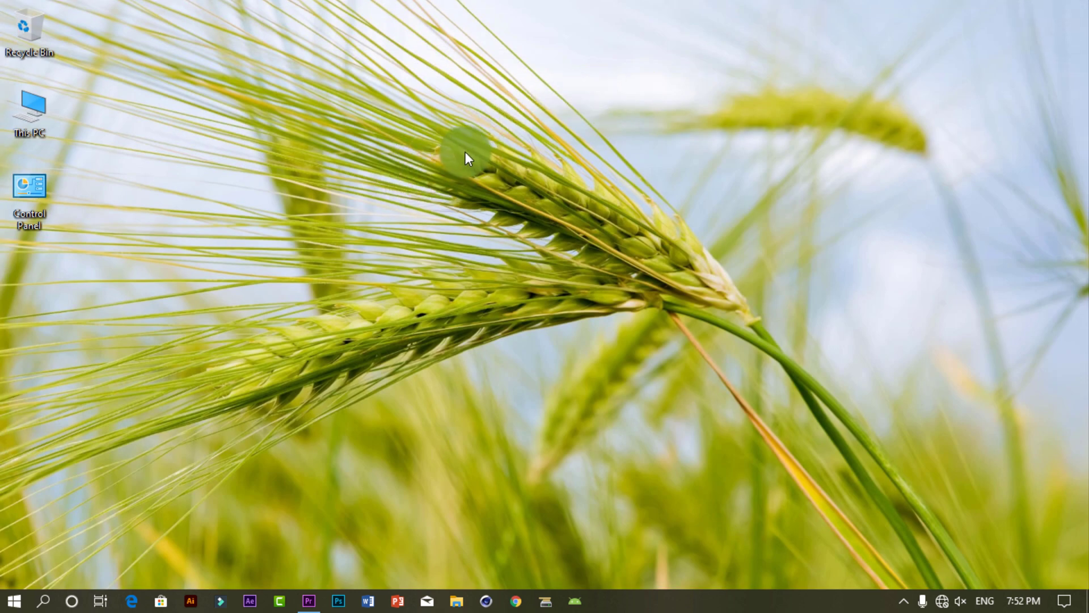
Step: Switch to Premiere Pro, unlink the Our Planet clip's audio from its video and delete the audio from track A1
left_click(316, 596)
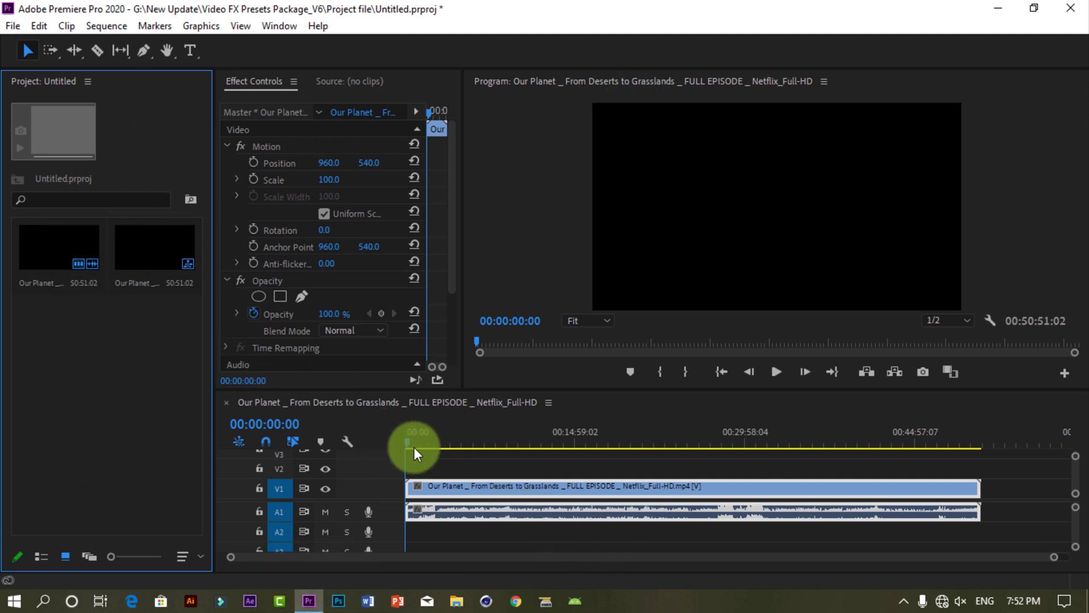
mouse_move(410, 448)
left_mouse_down()
mouse_move(788, 433)
mouse_move(406, 451)
left_mouse_up()
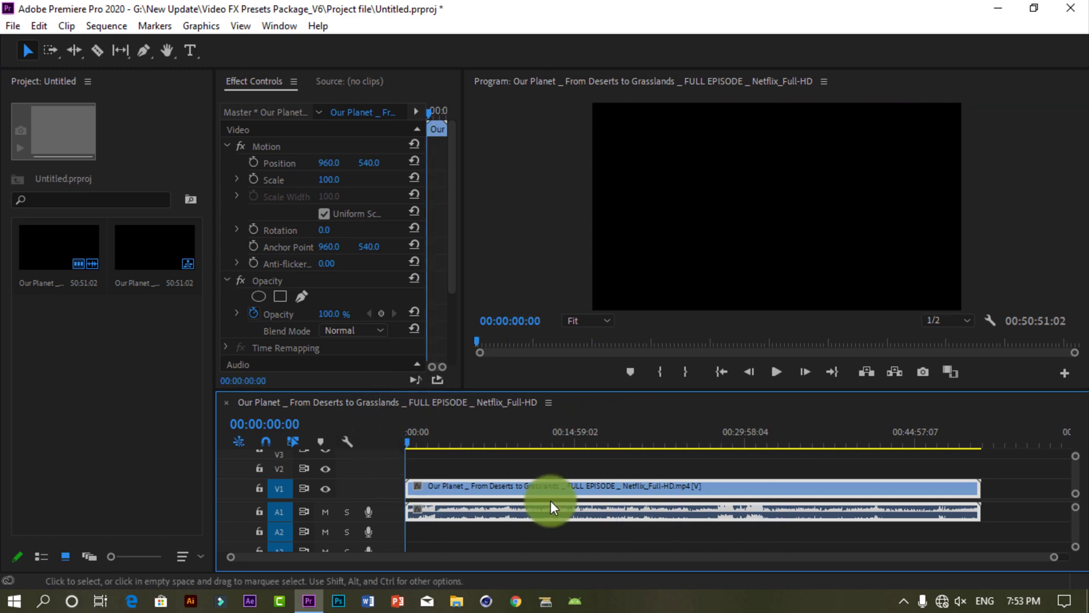
right_click(575, 519)
left_click(615, 281)
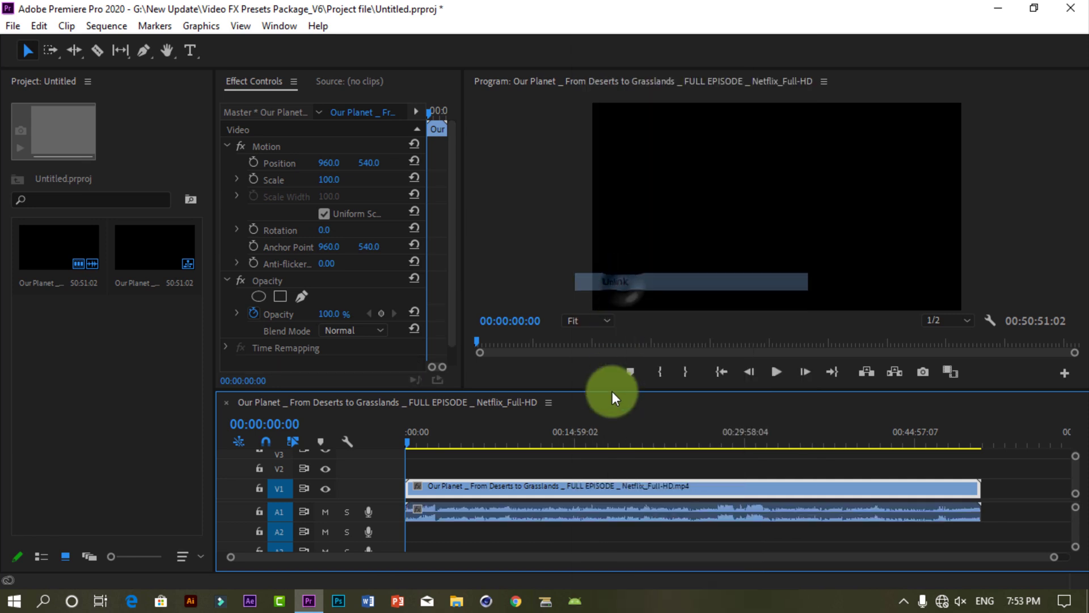
left_click(539, 514)
key("Delete")
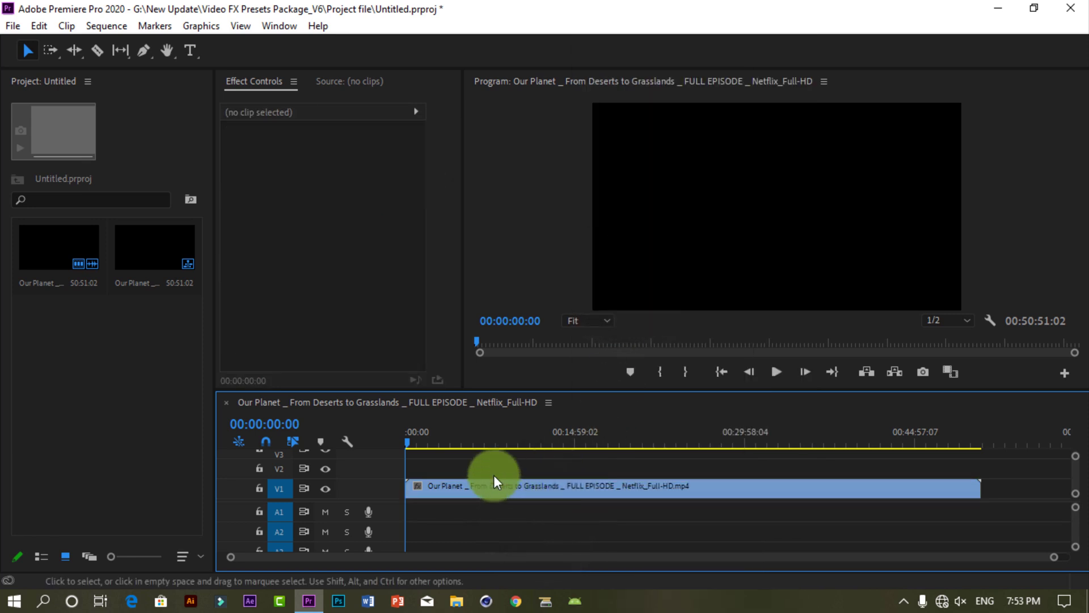
Step: Move the playhead to 00:00:21:03 and select the Our Planet video clip on track V1
mouse_move(406, 445)
left_mouse_down()
mouse_move(551, 449)
mouse_move(411, 445)
left_mouse_up()
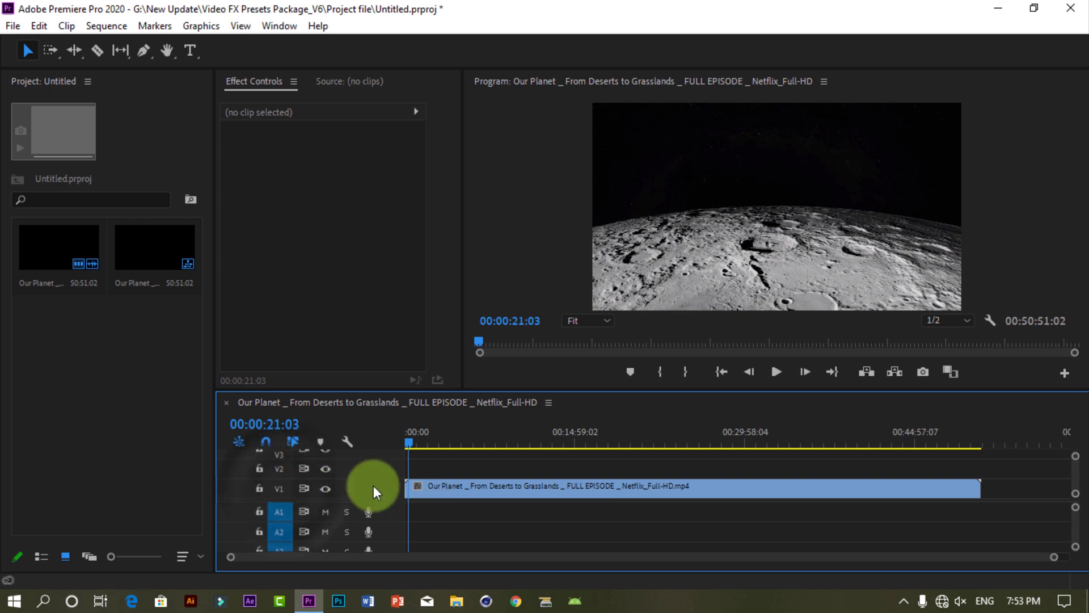
left_click(452, 490)
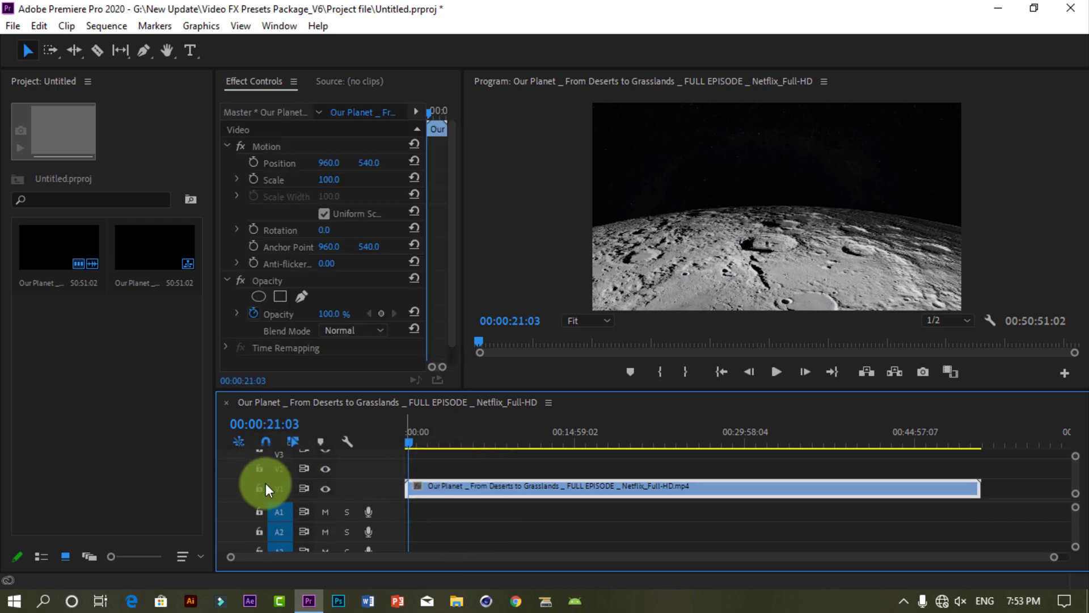
Step: Turn off inserting sequences as nests and disable the source patch for track V1
left_click(236, 445)
left_click(237, 490)
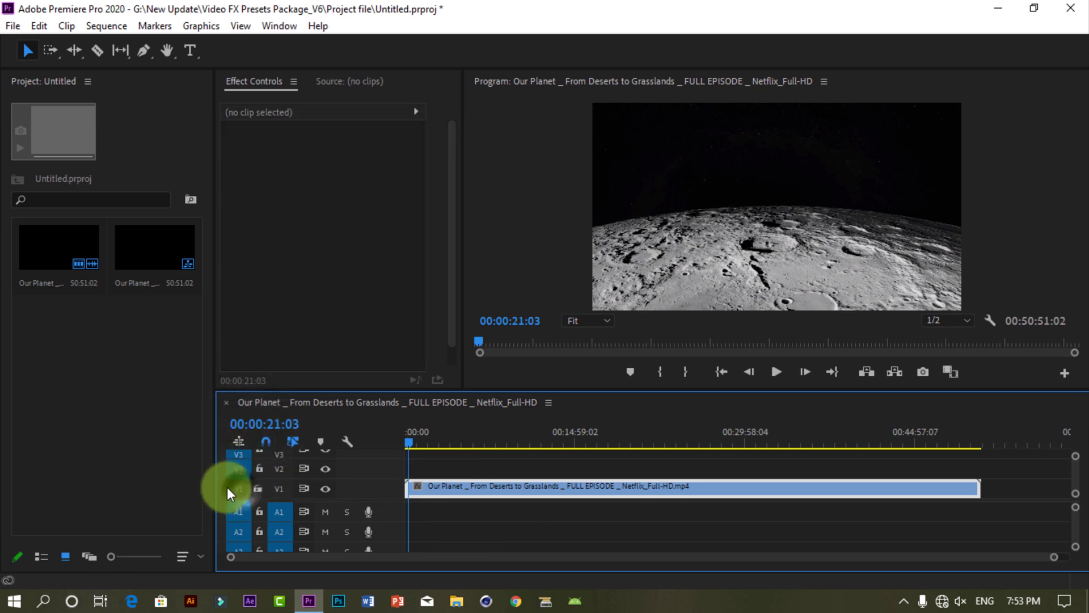
left_click(729, 485)
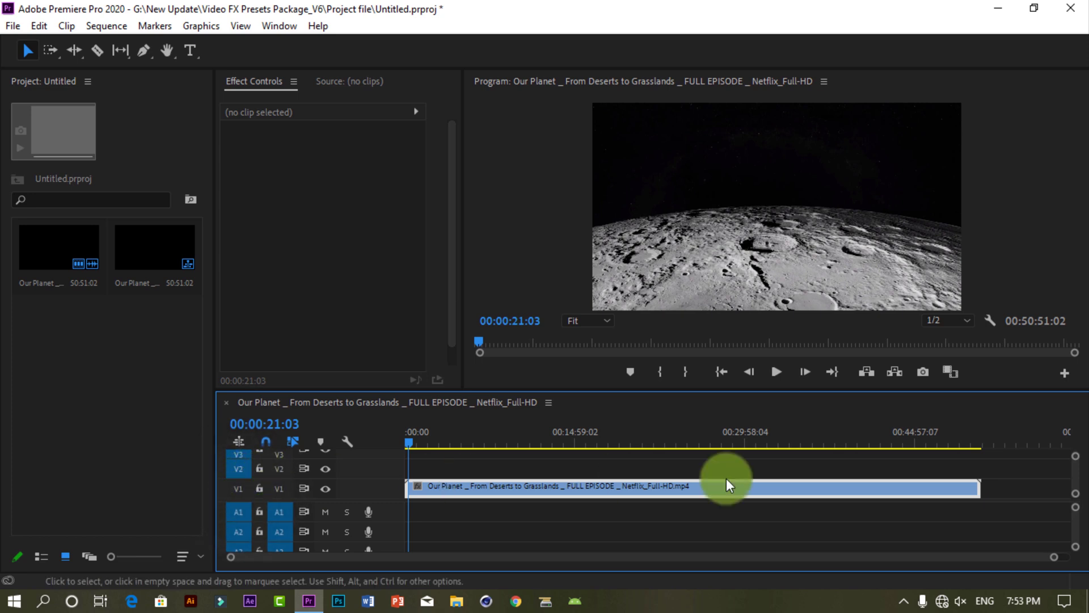
left_click_drag(1076, 472, 1075, 485)
left_click(430, 449)
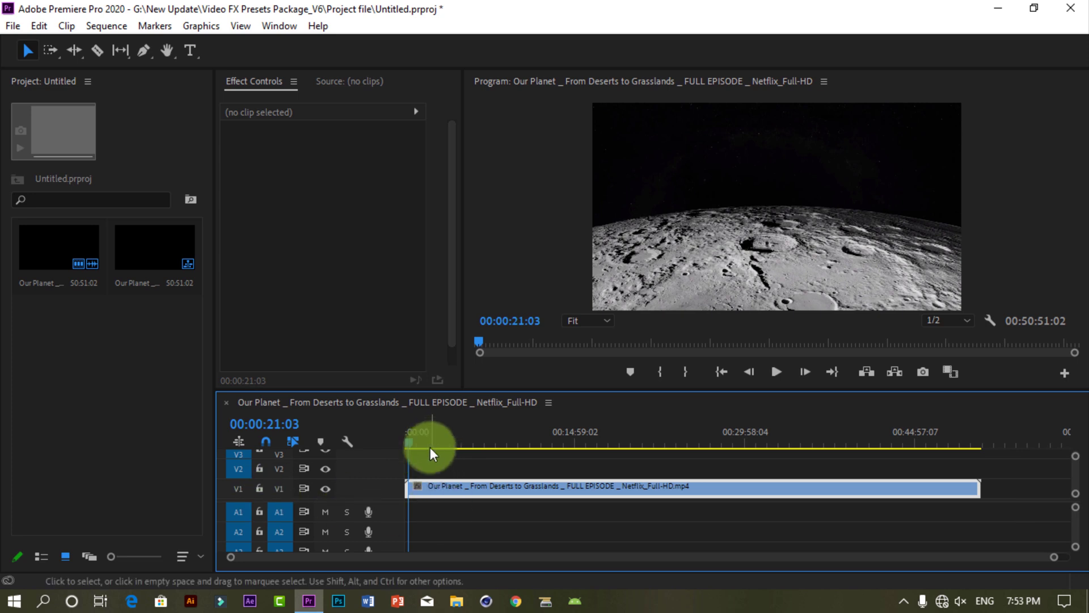
Step: Scrub through the footage to 00:02:19:10 and cut the Our Planet clip on V1 near the playhead with the Razor tool
left_click_drag(413, 448, 460, 447)
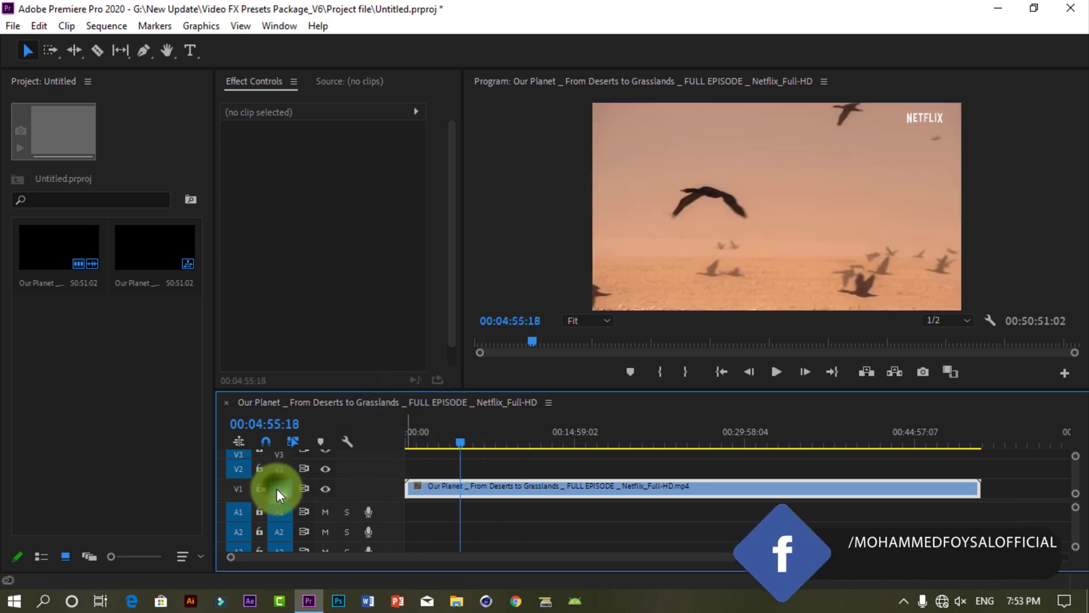
left_click(279, 493)
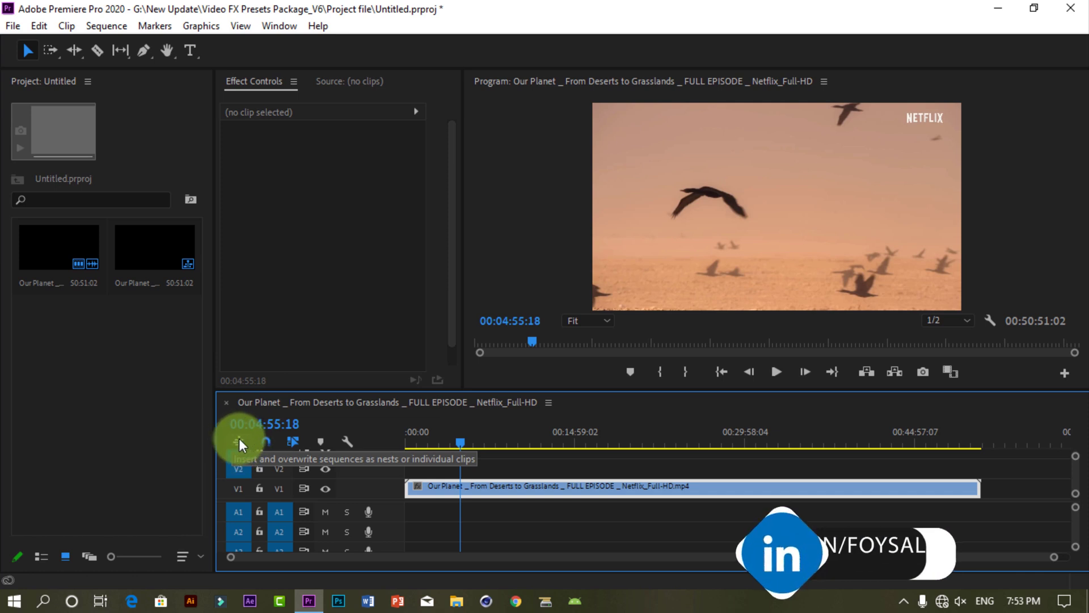
left_click(115, 335)
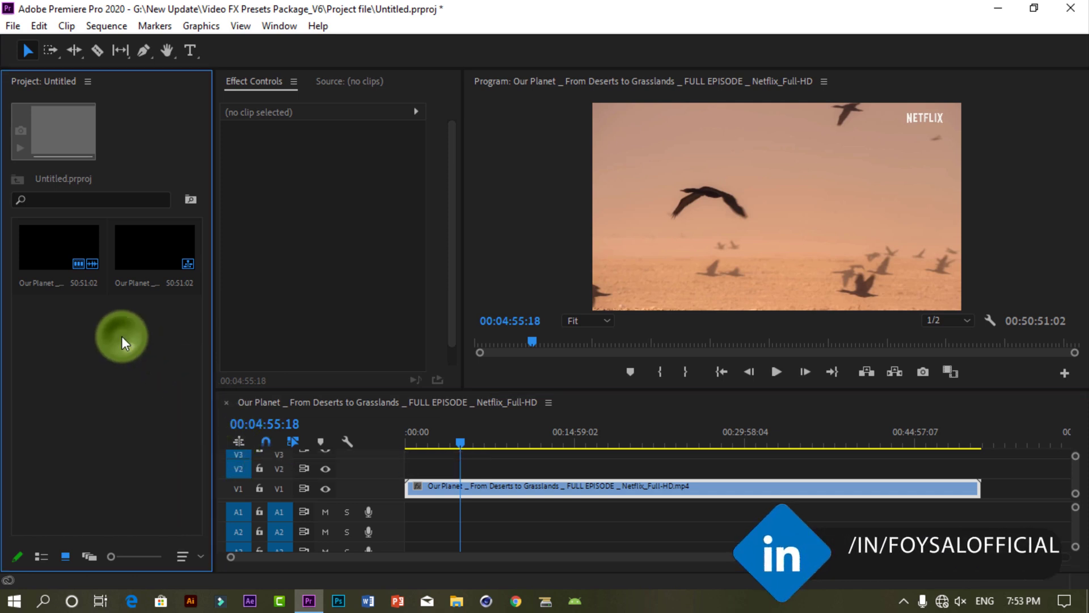
left_click_drag(463, 444, 489, 458)
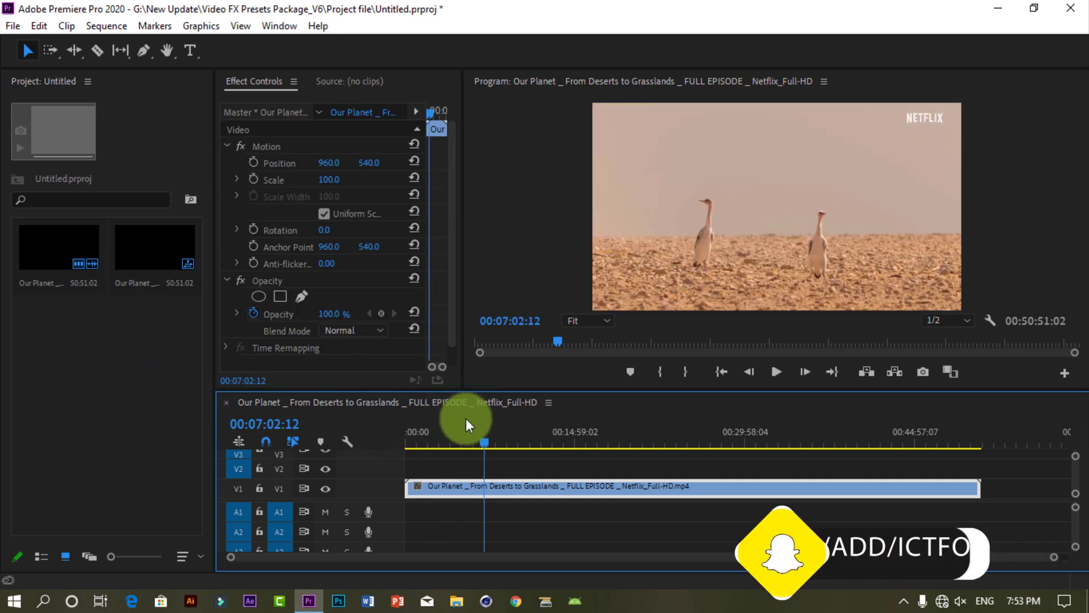
left_click_drag(484, 440, 433, 444)
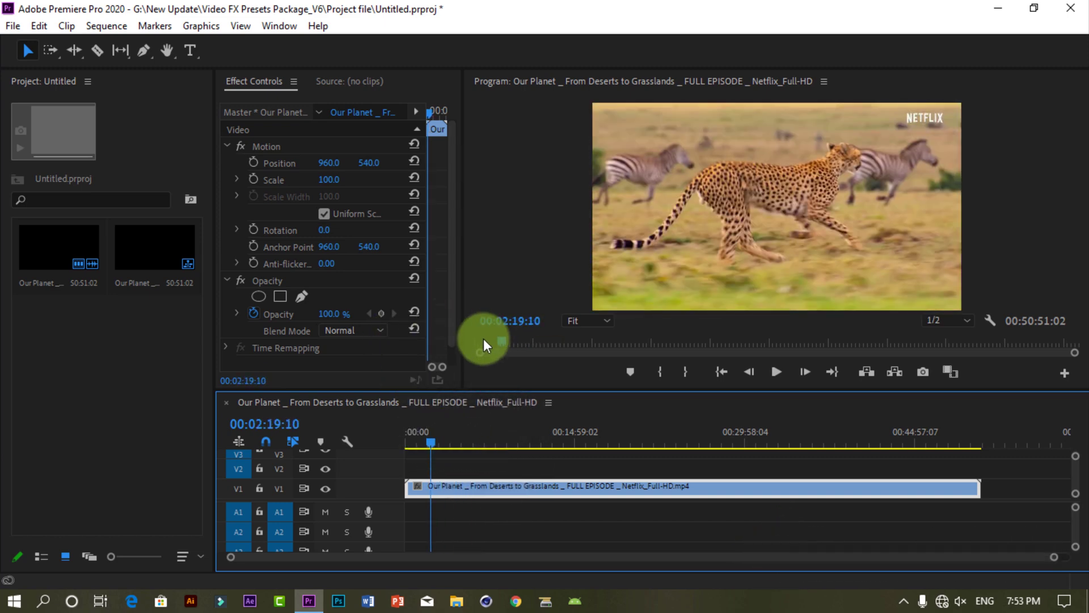
left_click(98, 50)
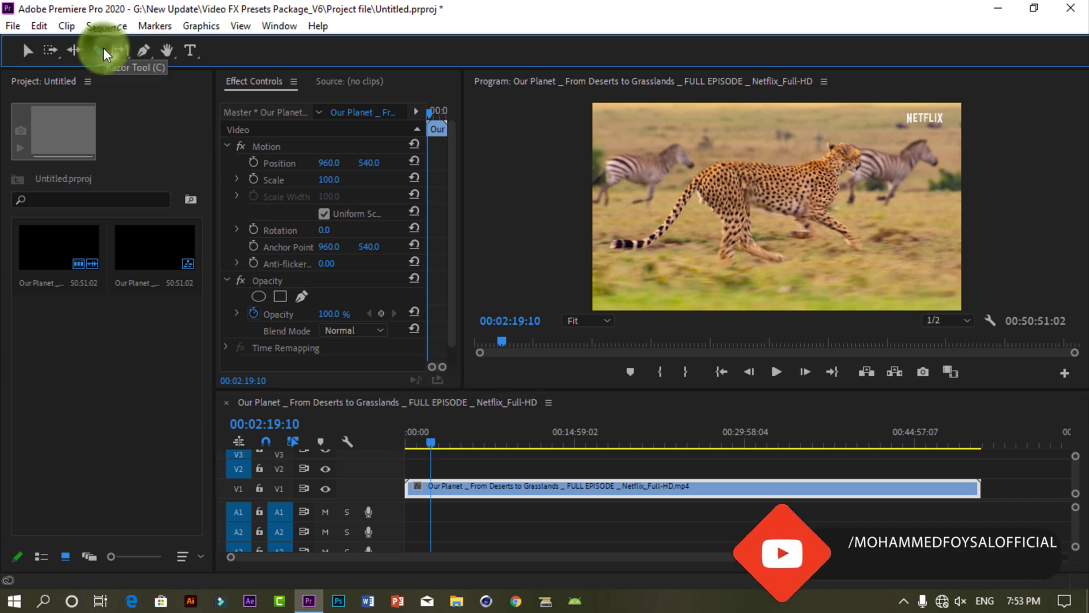
left_click(438, 488)
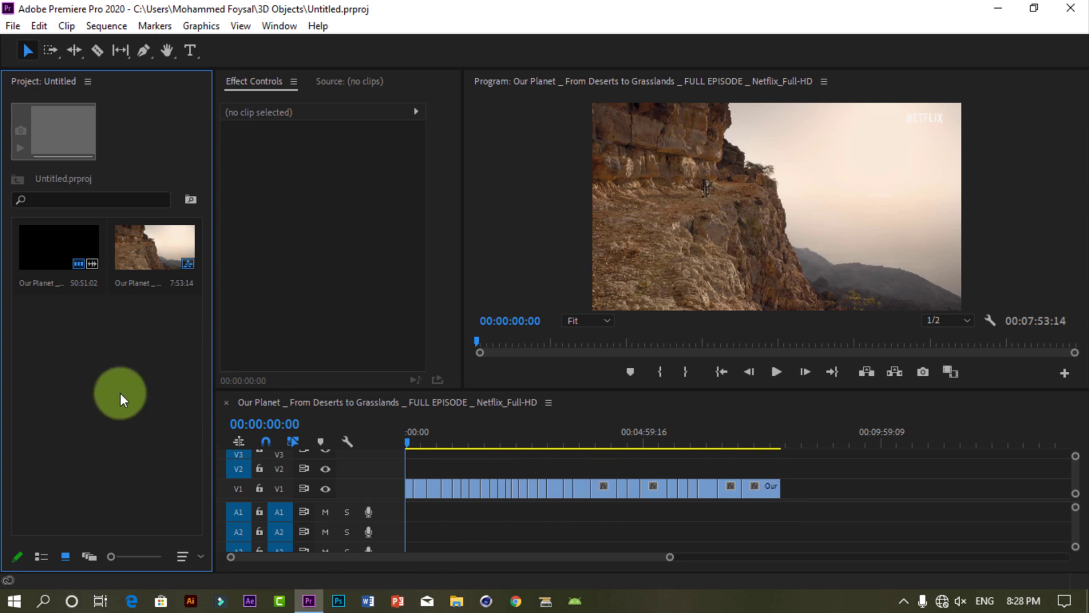
Step: Browse on Local Disk (G:) to the Project file folder in New Update's Video FX Presets Package_V6 and close the folder window
right_click(80, 389)
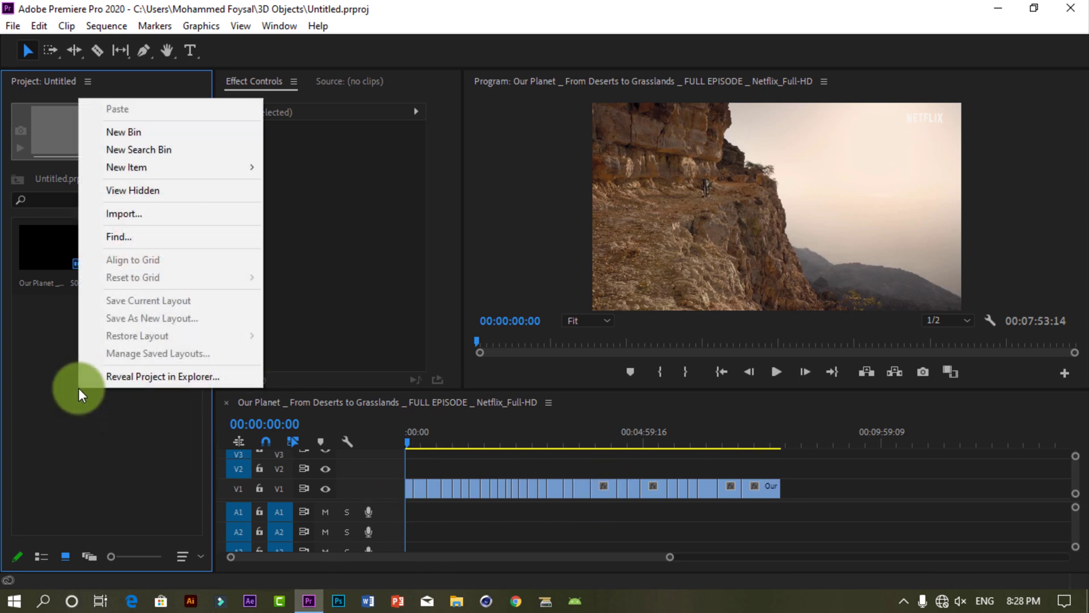
left_click(96, 421)
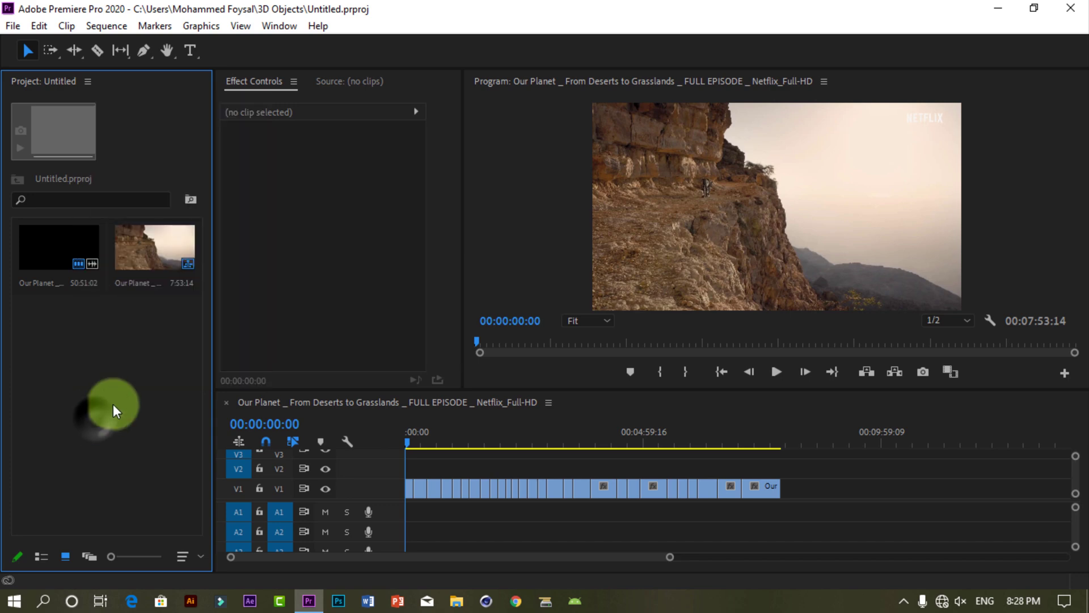
left_click(999, 9)
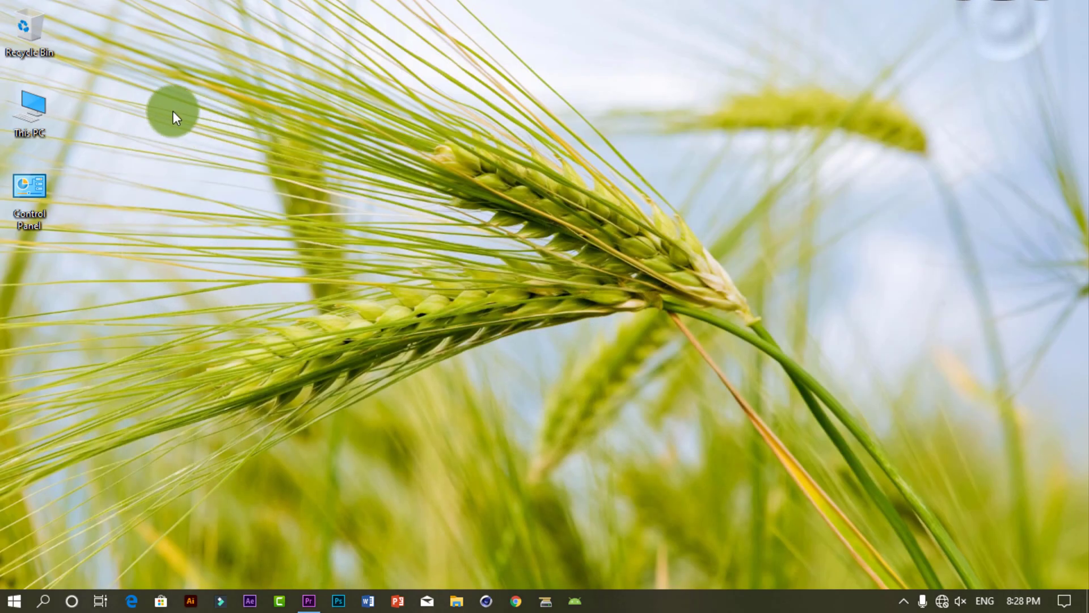
double_click(44, 120)
left_click(791, 231)
double_click(790, 225)
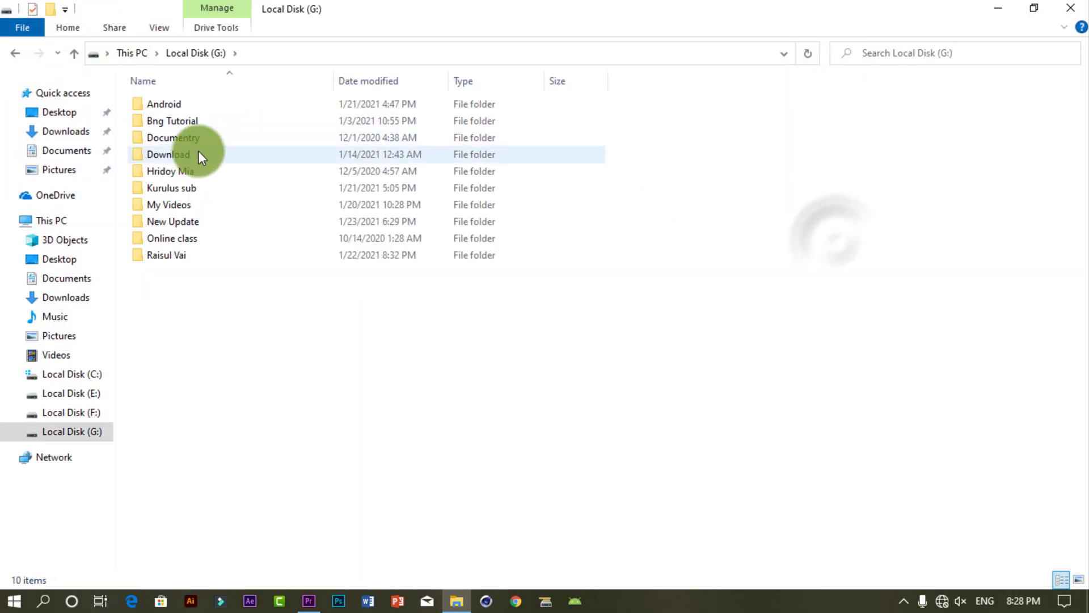
double_click(199, 218)
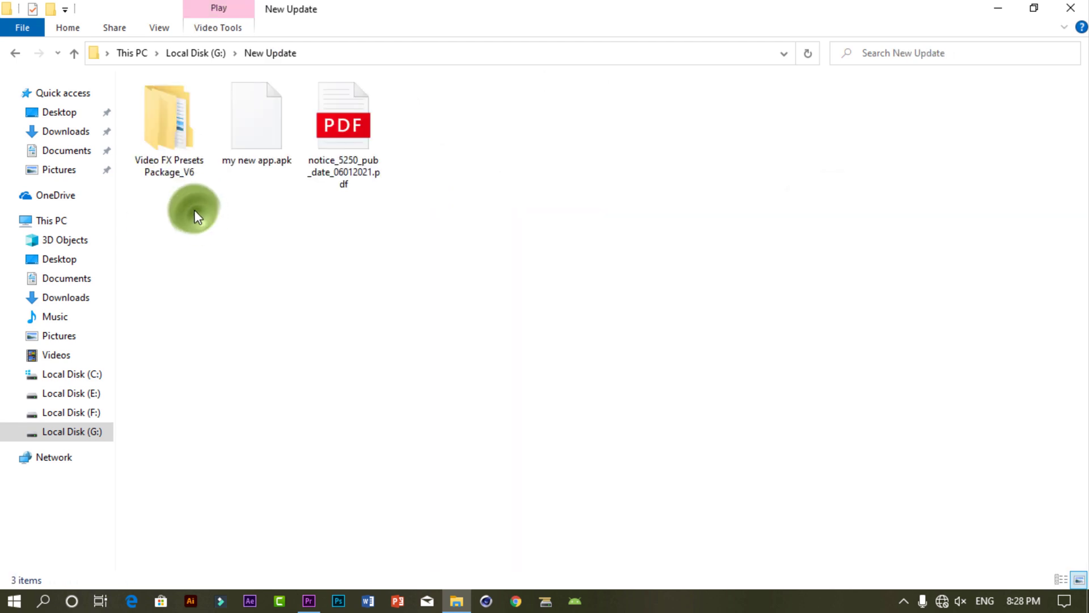
double_click(173, 159)
left_click(183, 138)
double_click(183, 141)
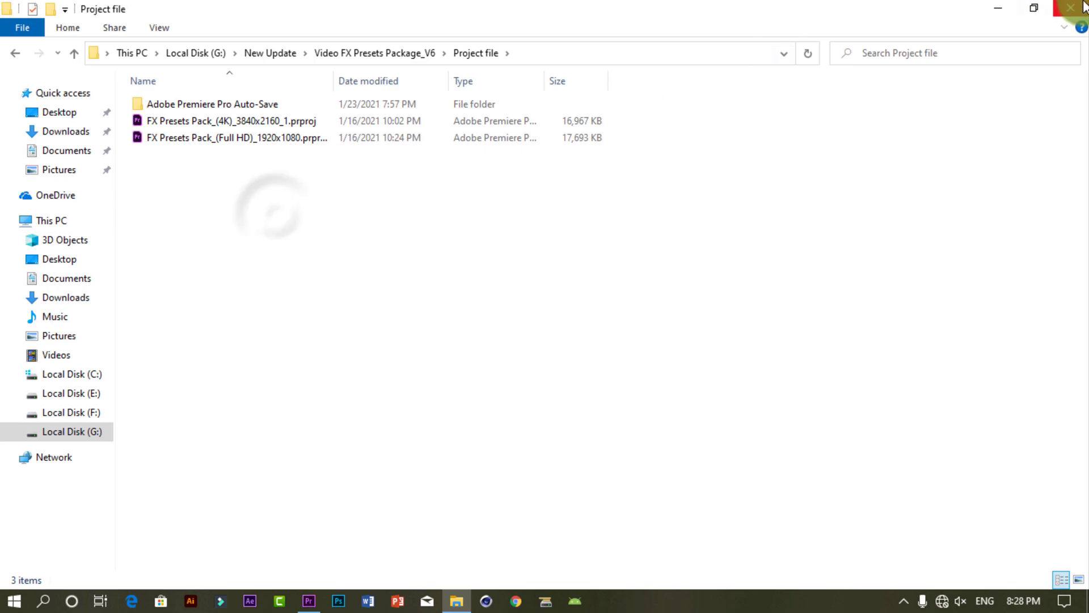
left_click(1070, 8)
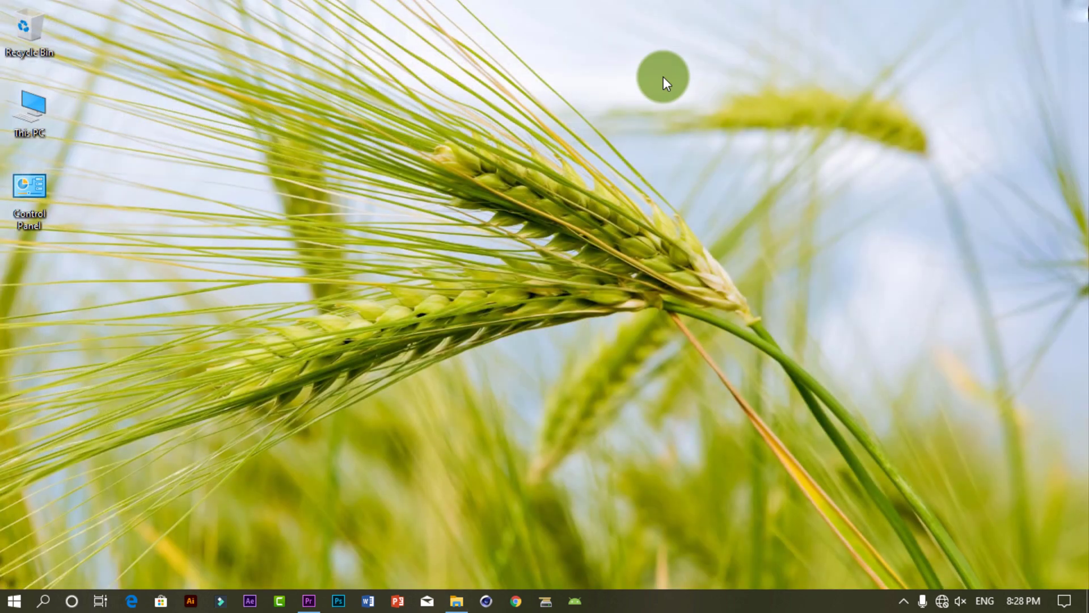
Step: Switch to Premiere Pro and import the entire FX Presets Pack_(Full HD)_1920x1080 project from the package's Project file folder on Local Disk (G:)
left_click(322, 598)
right_click(59, 379)
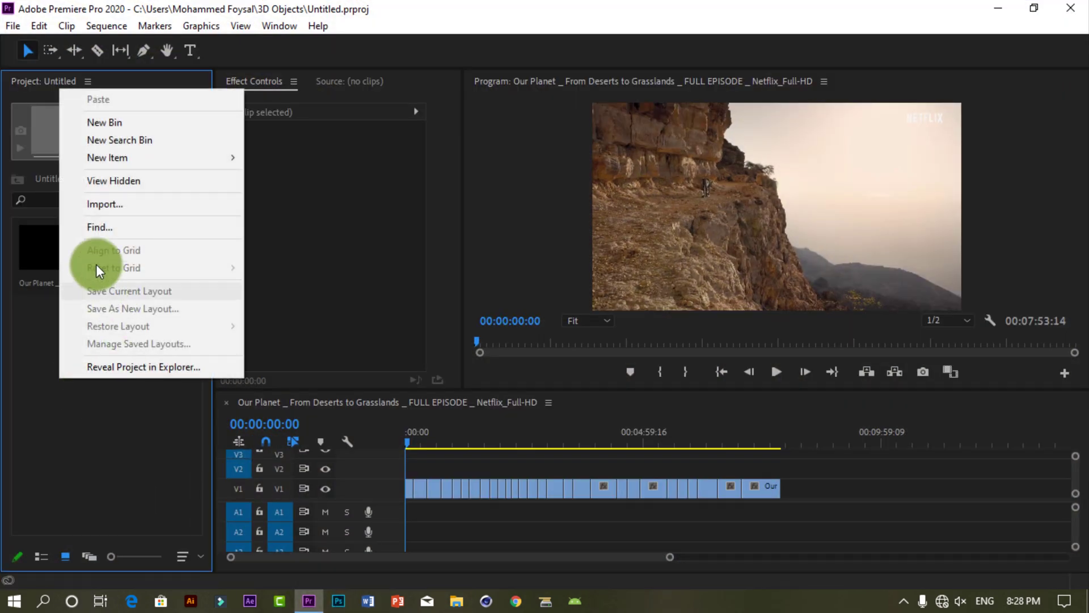
left_click(113, 204)
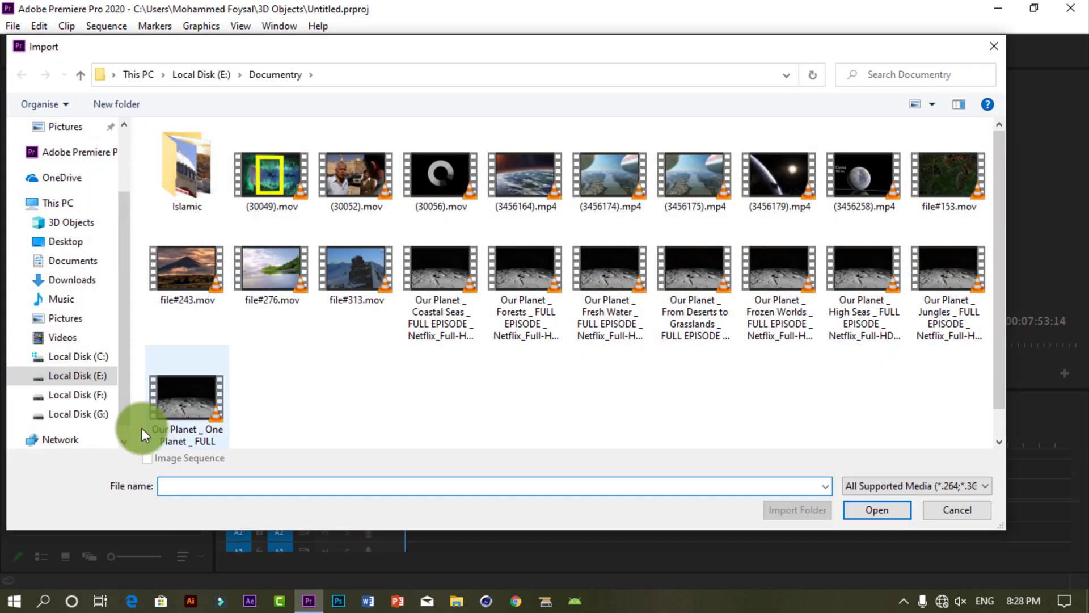
left_click(85, 414)
double_click(211, 263)
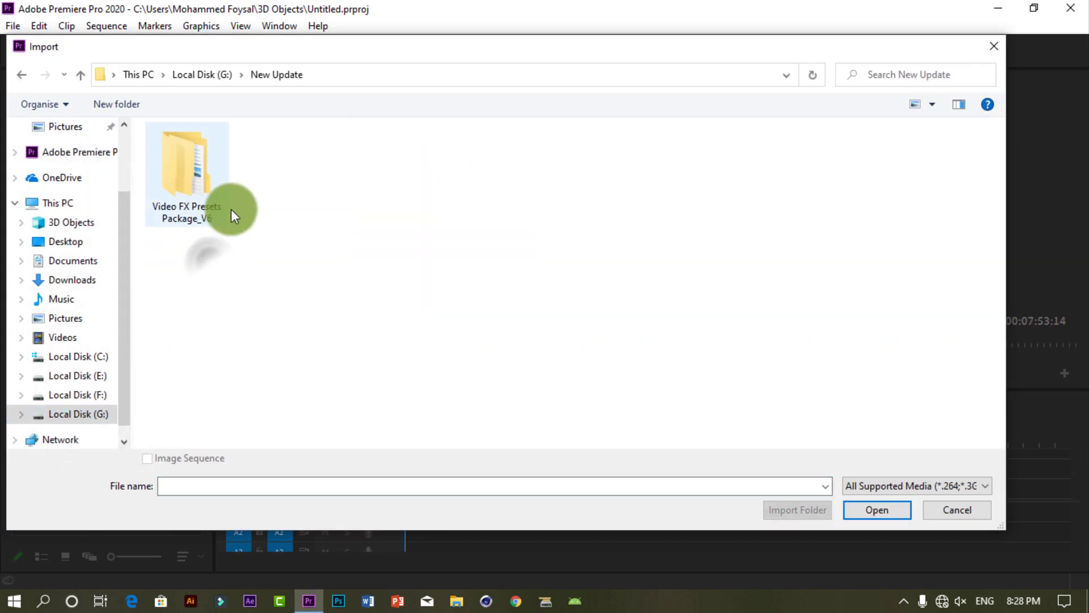
double_click(187, 188)
double_click(206, 183)
left_click(258, 180)
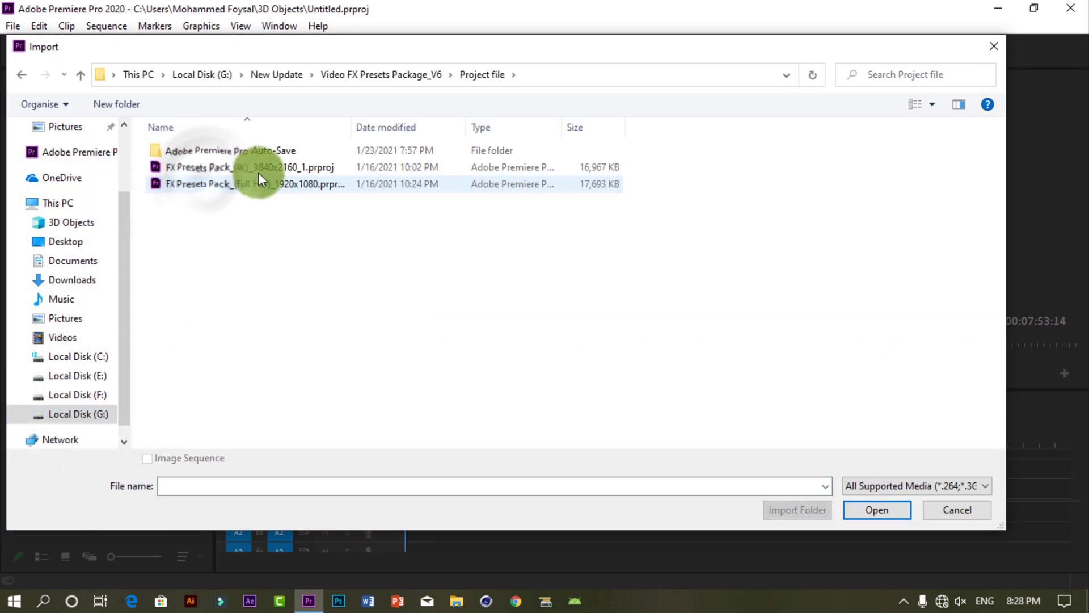
left_click(868, 510)
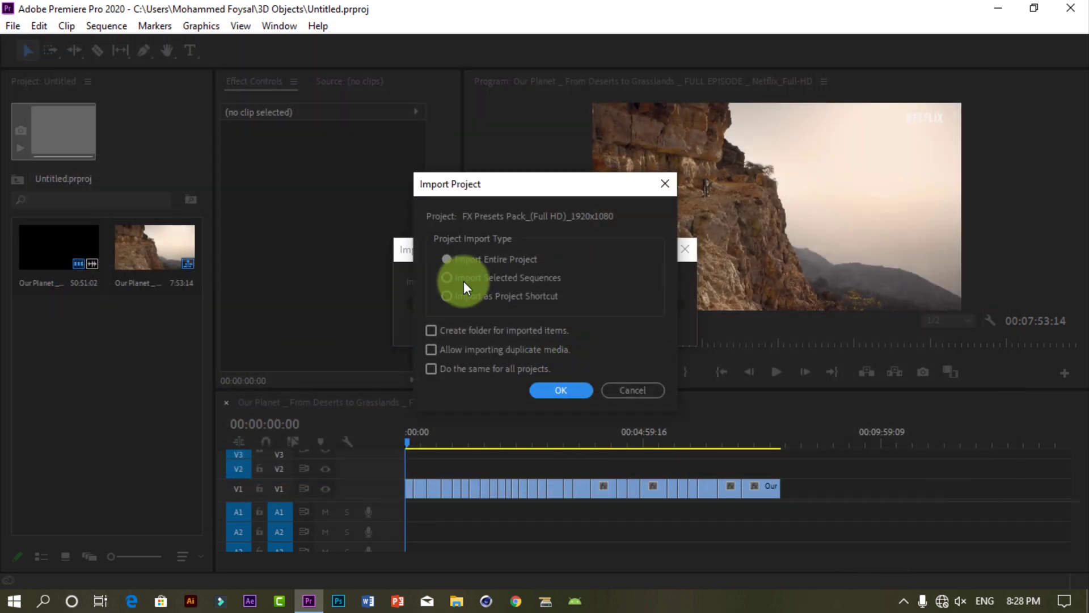
left_click(574, 391)
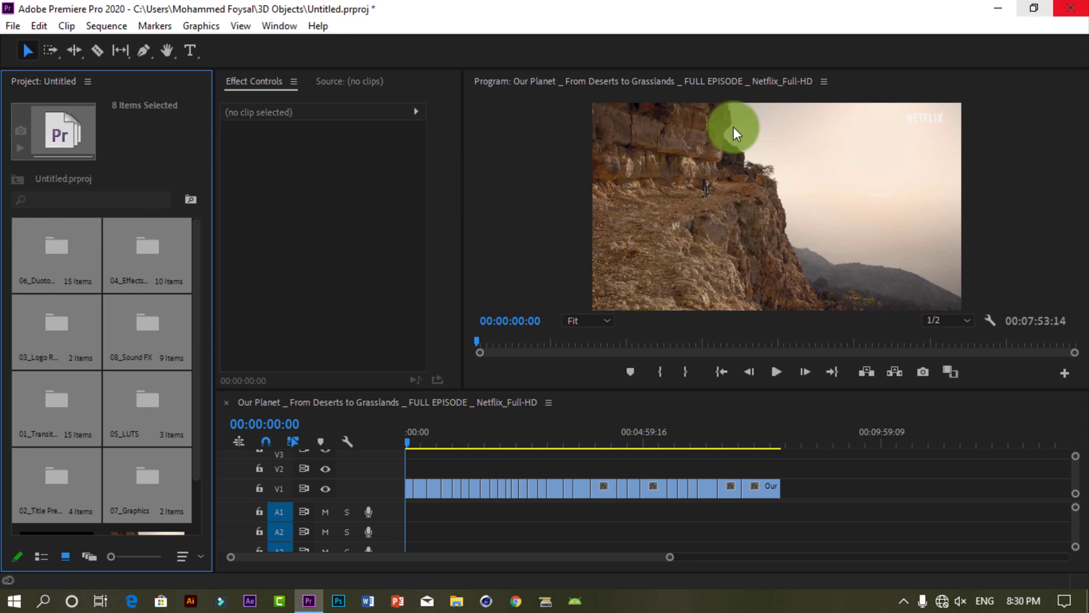
Step: Open the imported 01_Transitions bin, enlarge its thumbnails and look through the transition categories
scroll(189, 458, "down", 1)
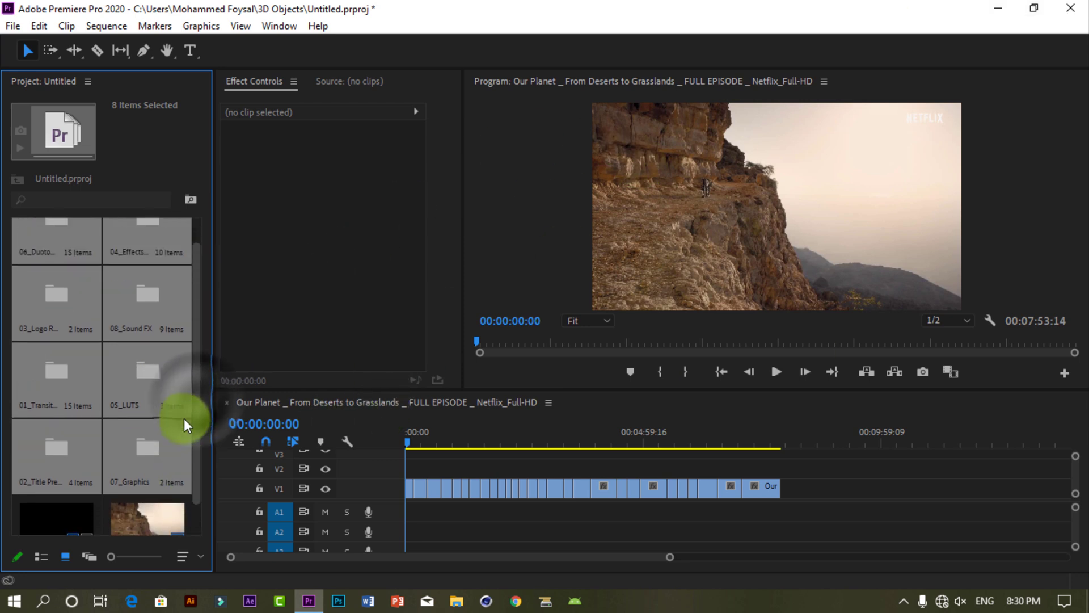
left_click(40, 385)
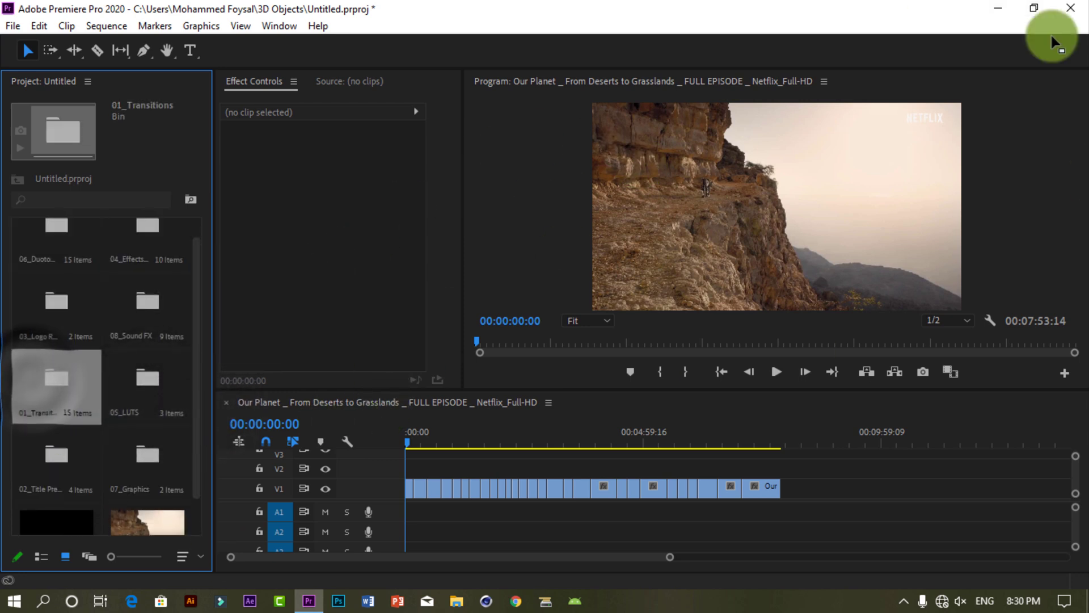
double_click(59, 367)
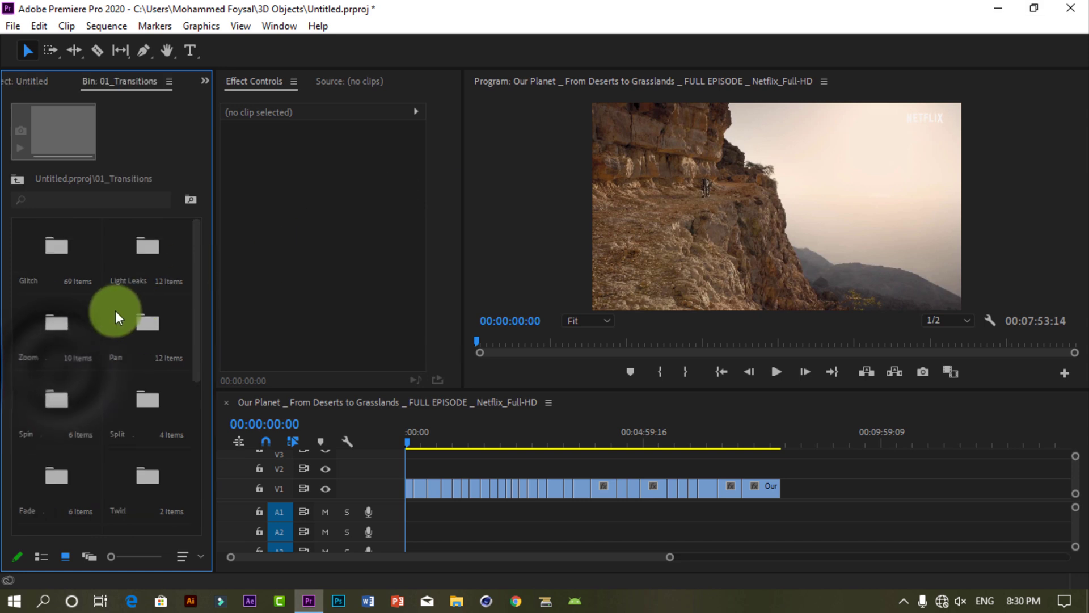
scroll(195, 295, "down", 5)
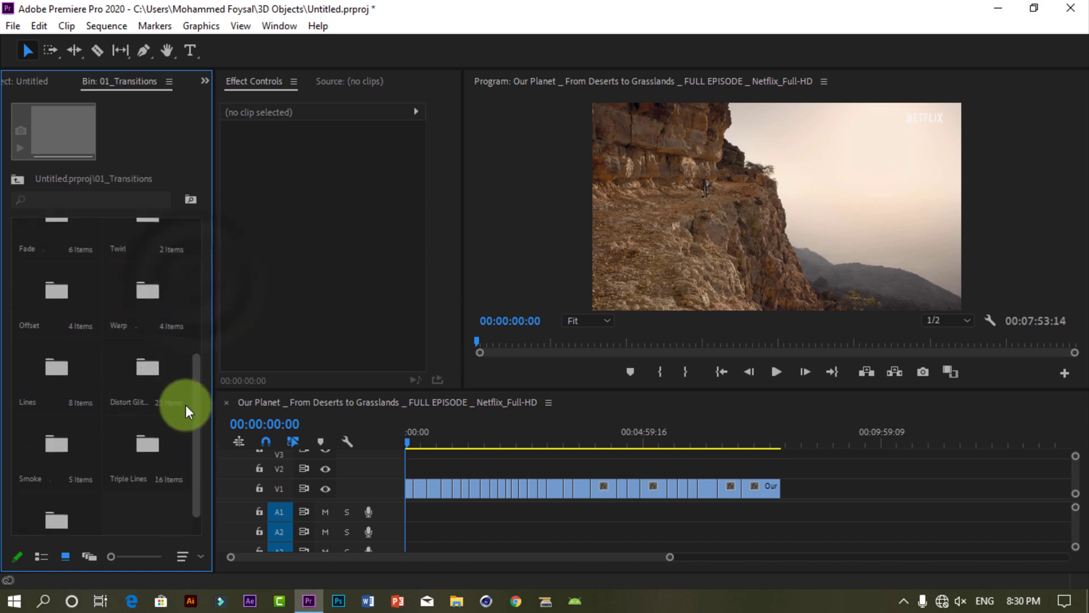
scroll(188, 353, "down", 5)
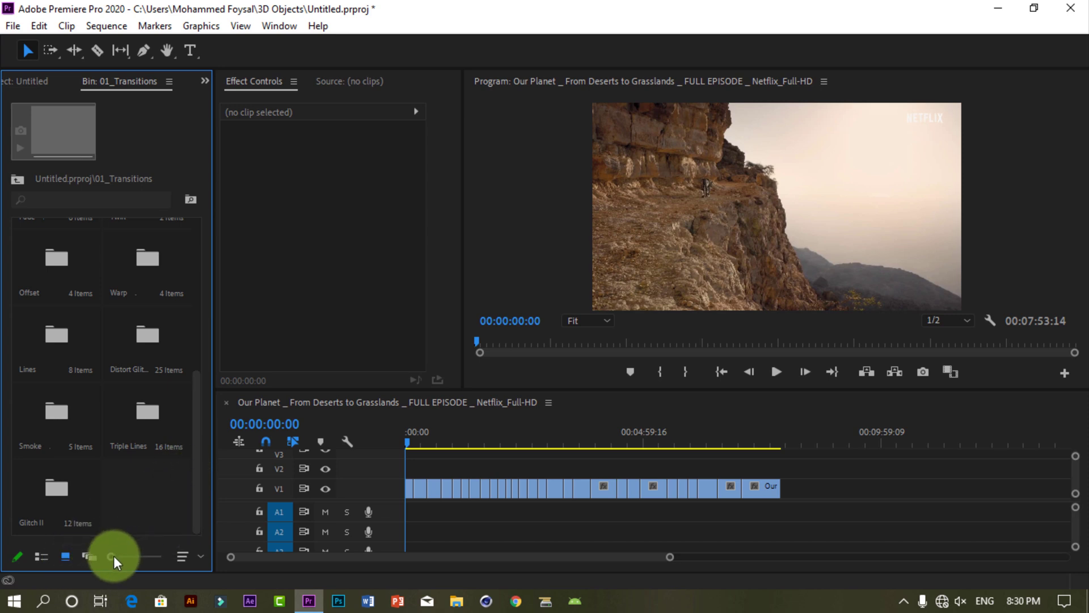
left_click_drag(113, 556, 133, 557)
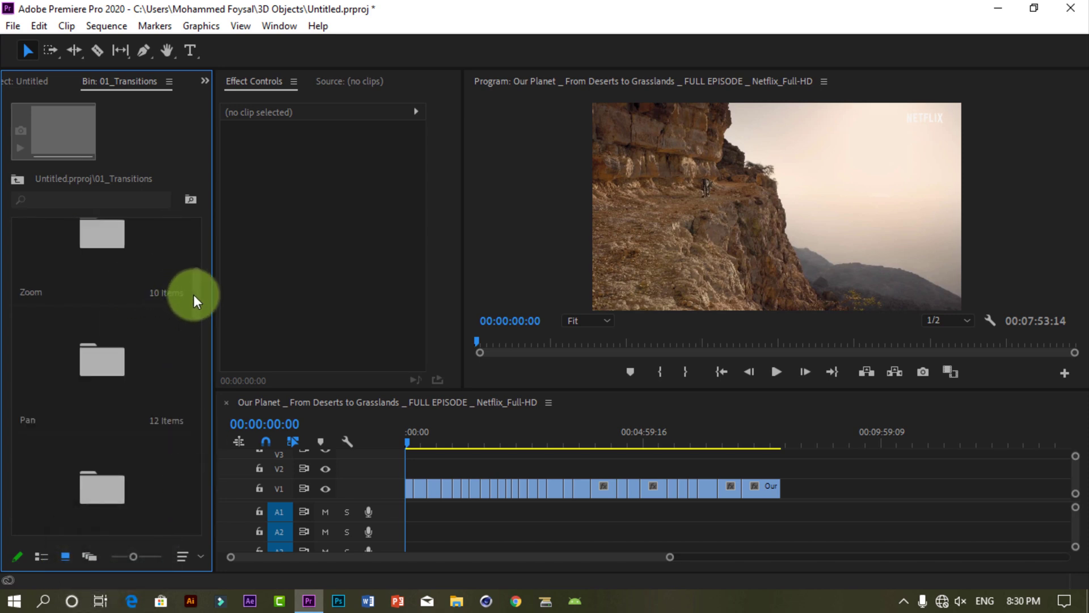
scroll(194, 290, "up", 5)
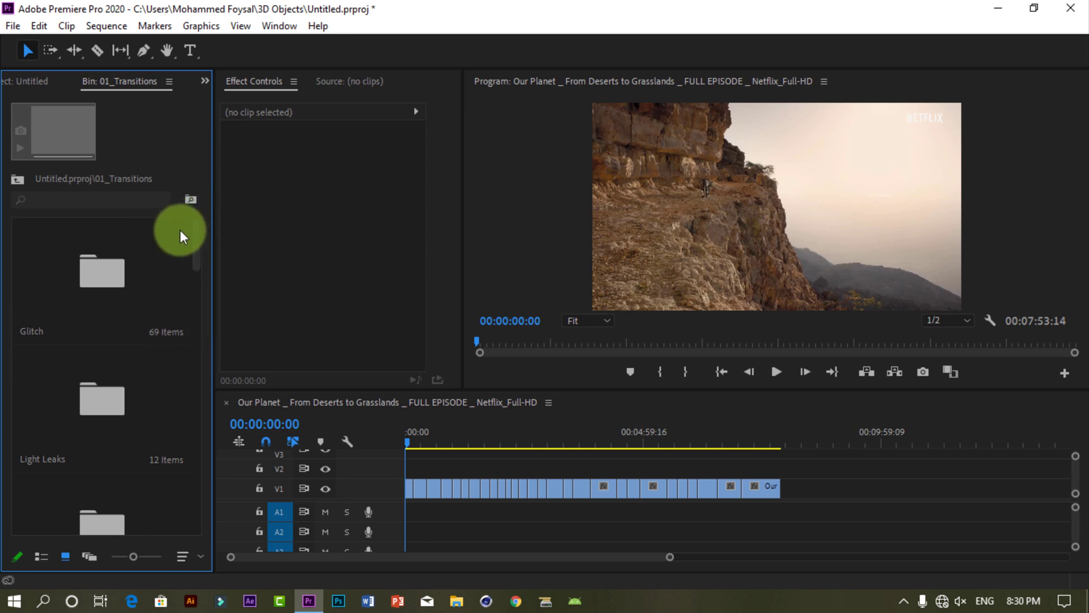
Step: Open the Glitch bin, set its thumbnails to the largest size and look through the transition sequences
double_click(136, 304)
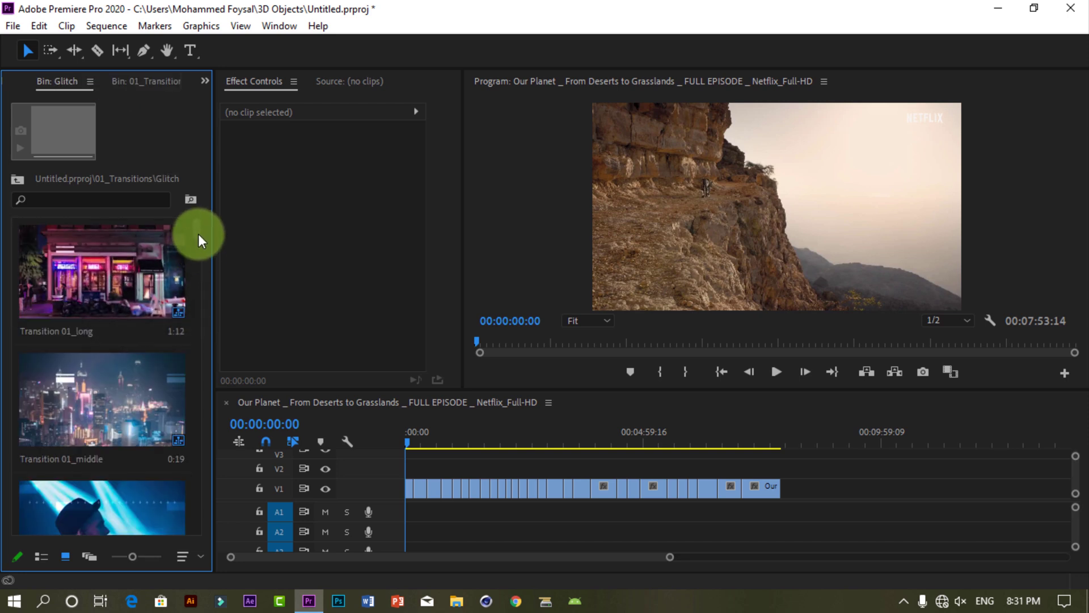
mouse_move(198, 234)
left_mouse_down()
mouse_move(199, 220)
mouse_move(199, 232)
left_mouse_up()
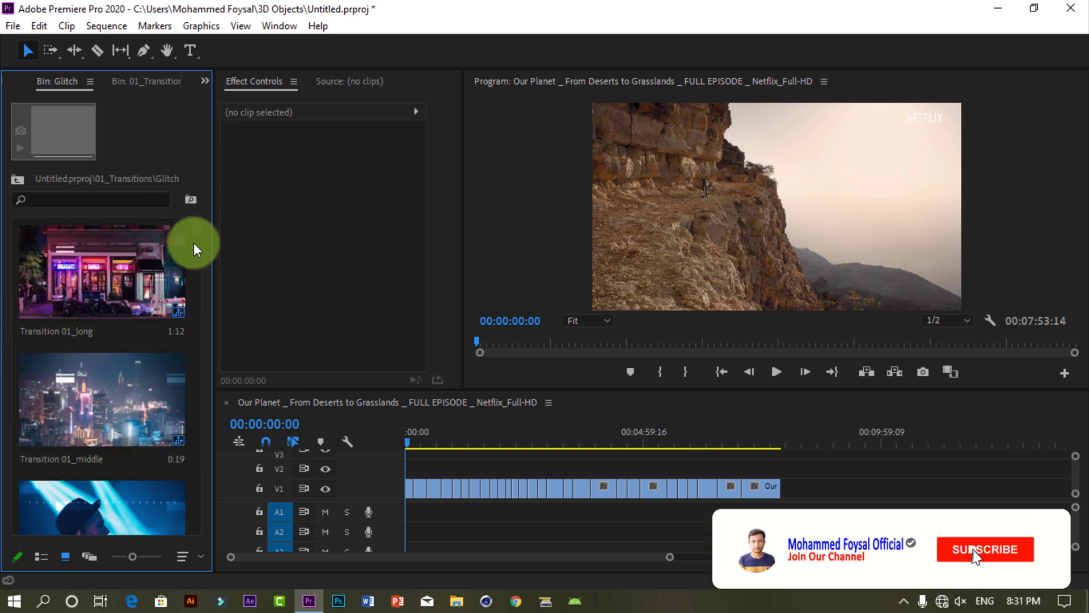
scroll(196, 243, "down", 10)
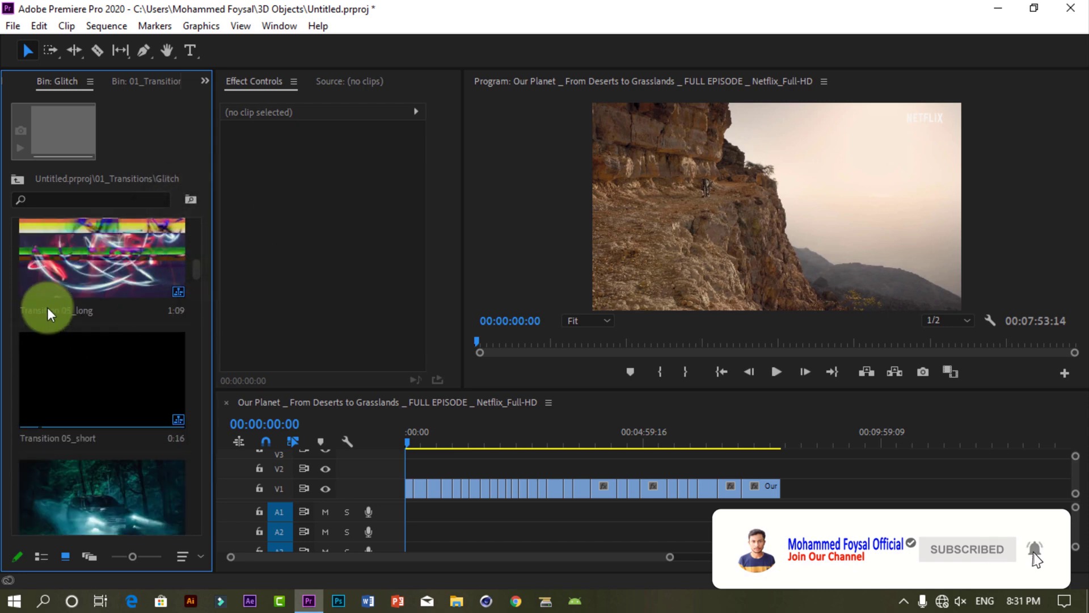
mouse_move(128, 557)
left_mouse_down()
mouse_move(106, 547)
mouse_move(145, 554)
left_mouse_up()
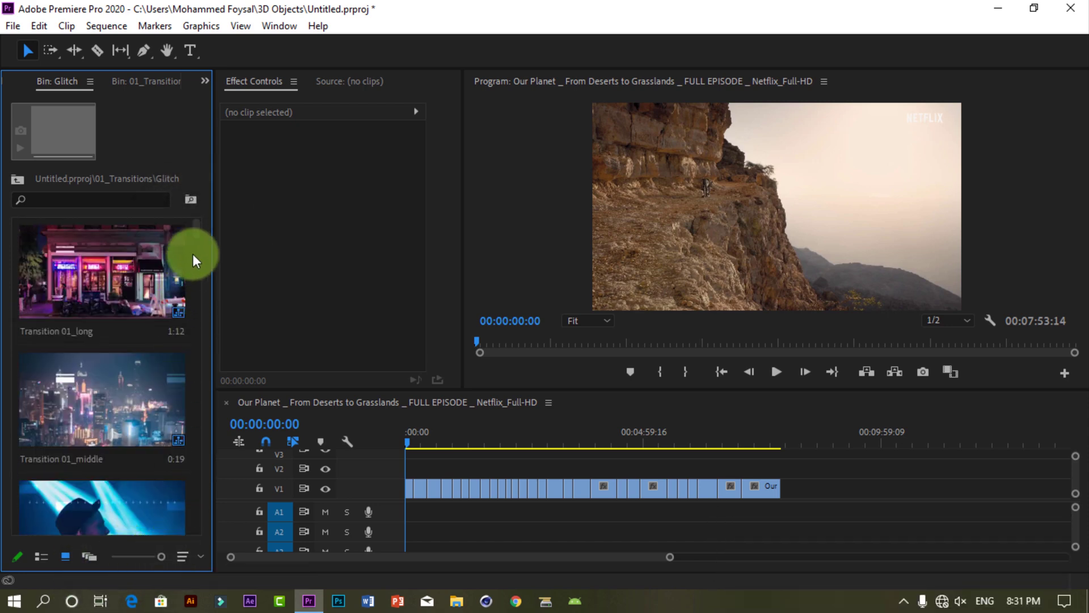
scroll(193, 254, "down", 10)
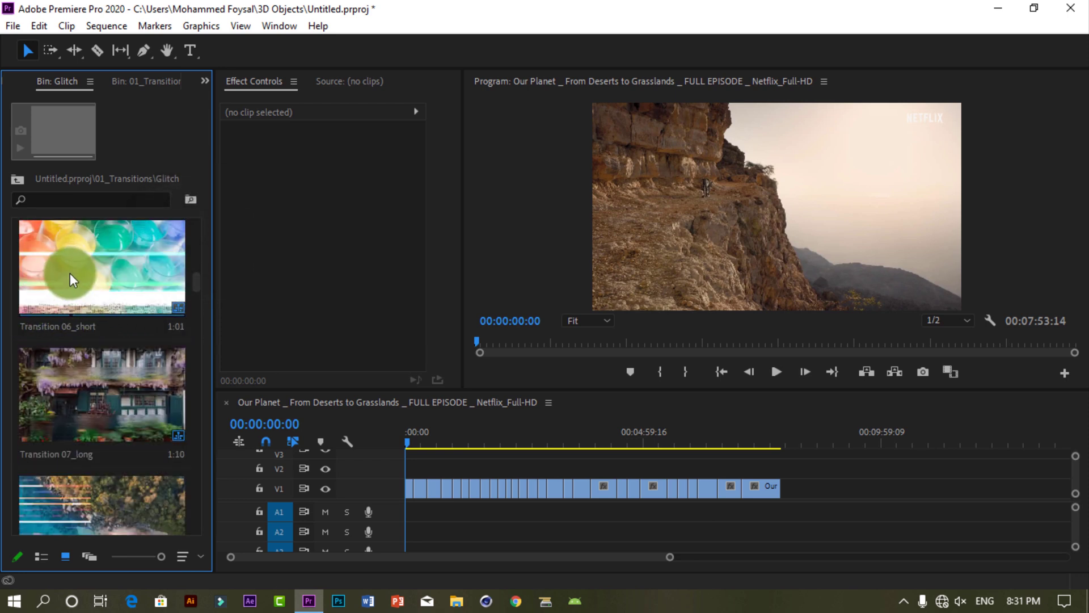
Step: Place the Transition 06_short glitch preset on the tracks above the first cut of the Our Planet footage, starting on V2
left_click_drag(70, 273, 417, 471)
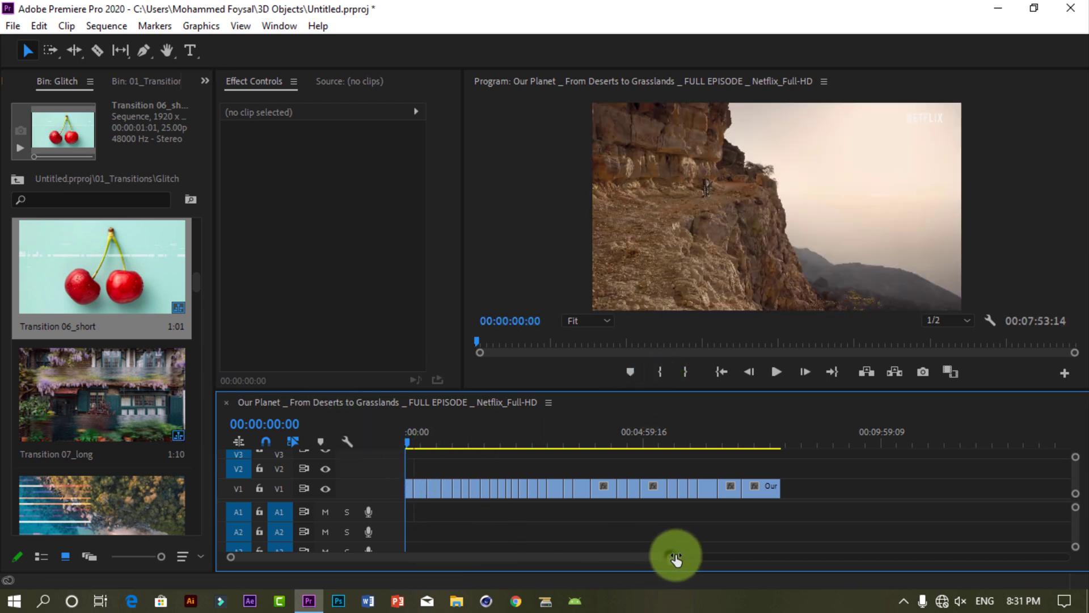
left_click_drag(675, 558, 521, 584)
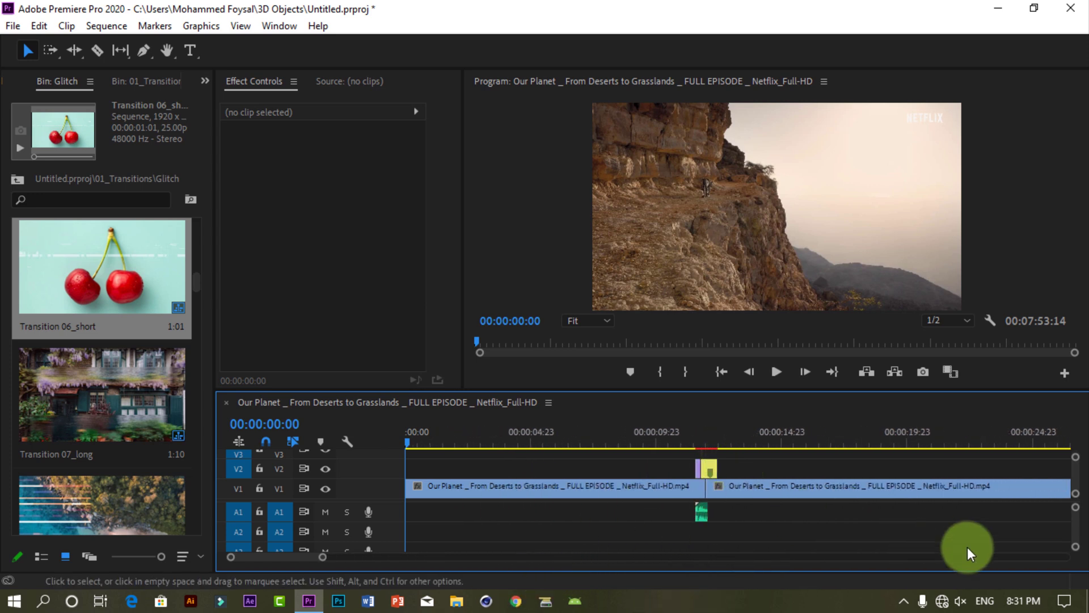
left_click_drag(1076, 478, 1078, 485)
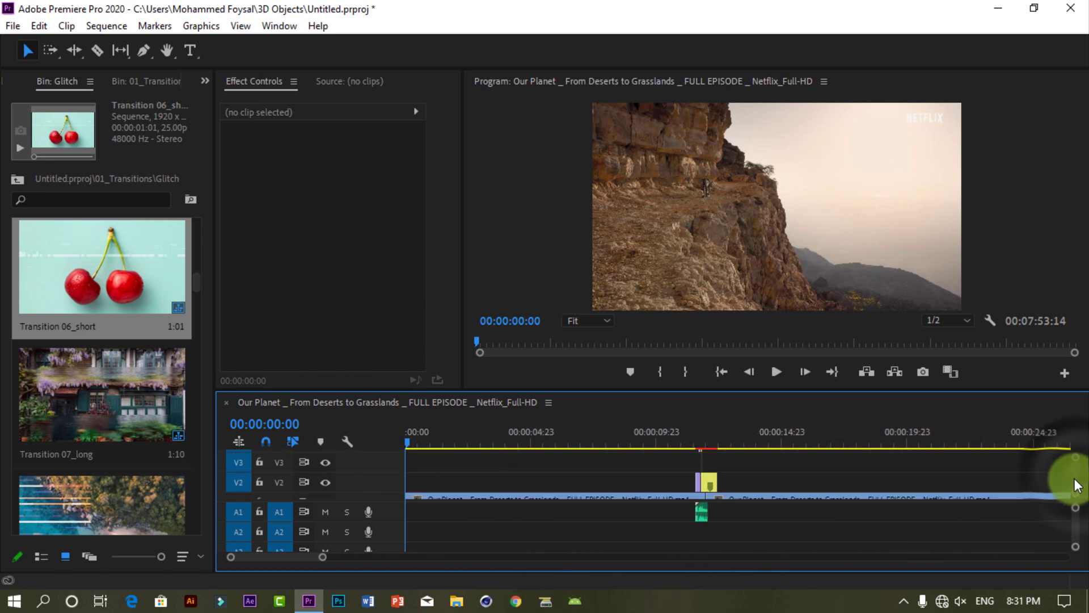
mouse_move(317, 558)
left_mouse_down()
mouse_move(329, 560)
mouse_move(296, 573)
mouse_move(328, 554)
mouse_move(301, 554)
mouse_move(312, 547)
mouse_move(325, 562)
left_mouse_up()
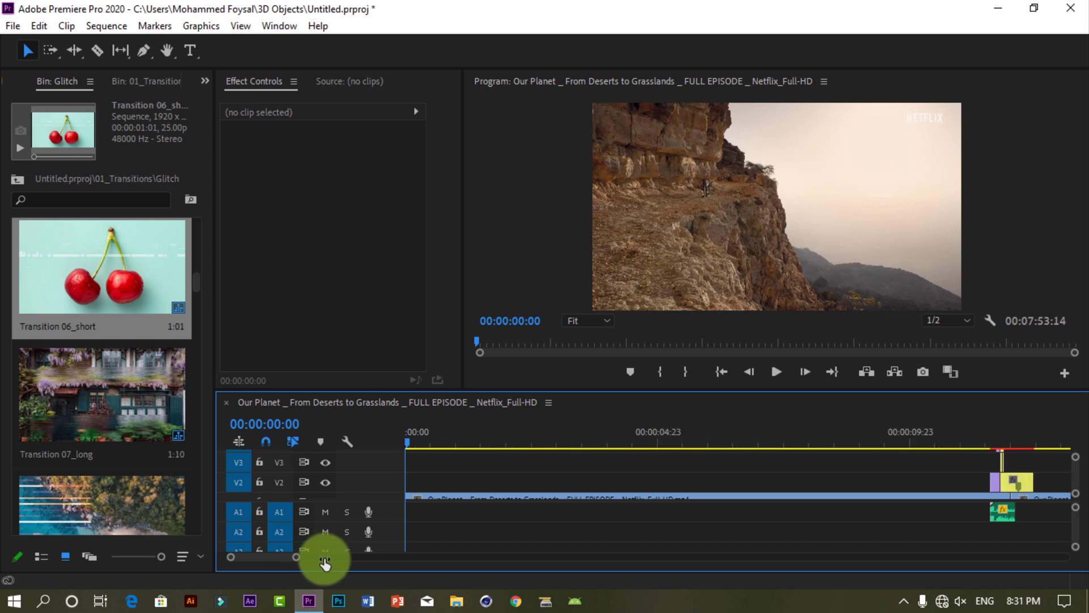
left_click_drag(397, 441, 929, 441)
left_click_drag(271, 557, 274, 559)
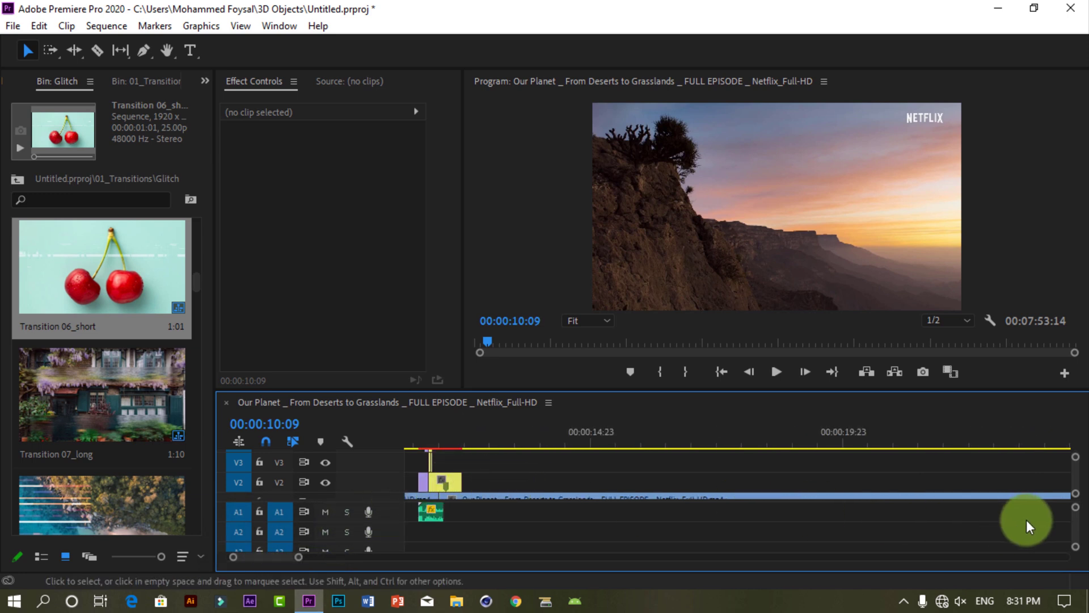
left_click_drag(1075, 474, 1078, 480)
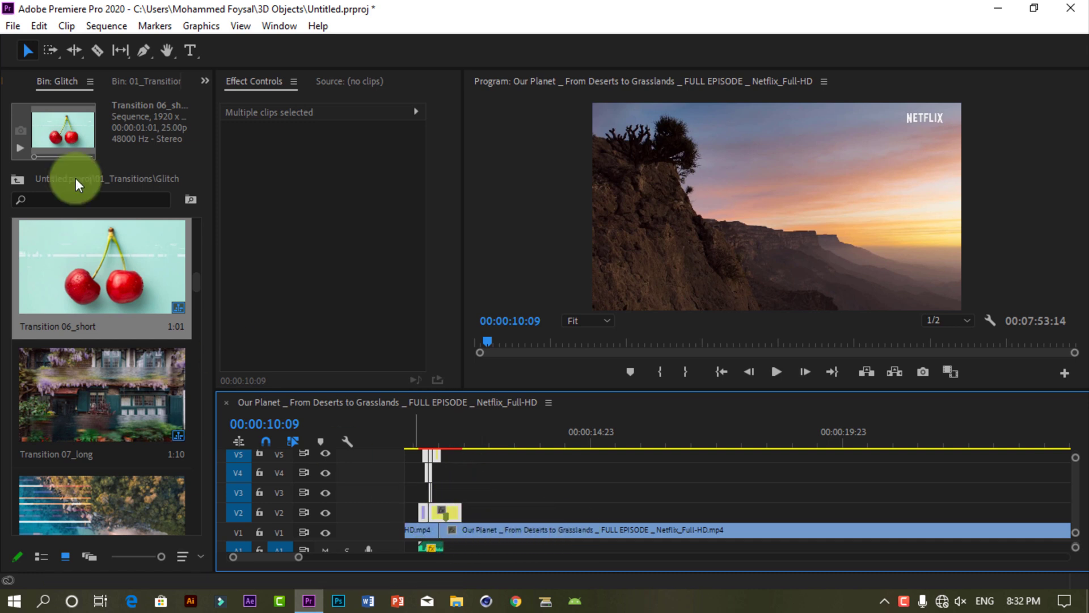
Step: Shift the Transition 06_short video clips and their glitch sound slightly later so they line up with the first cut
left_click_drag(454, 514, 458, 519)
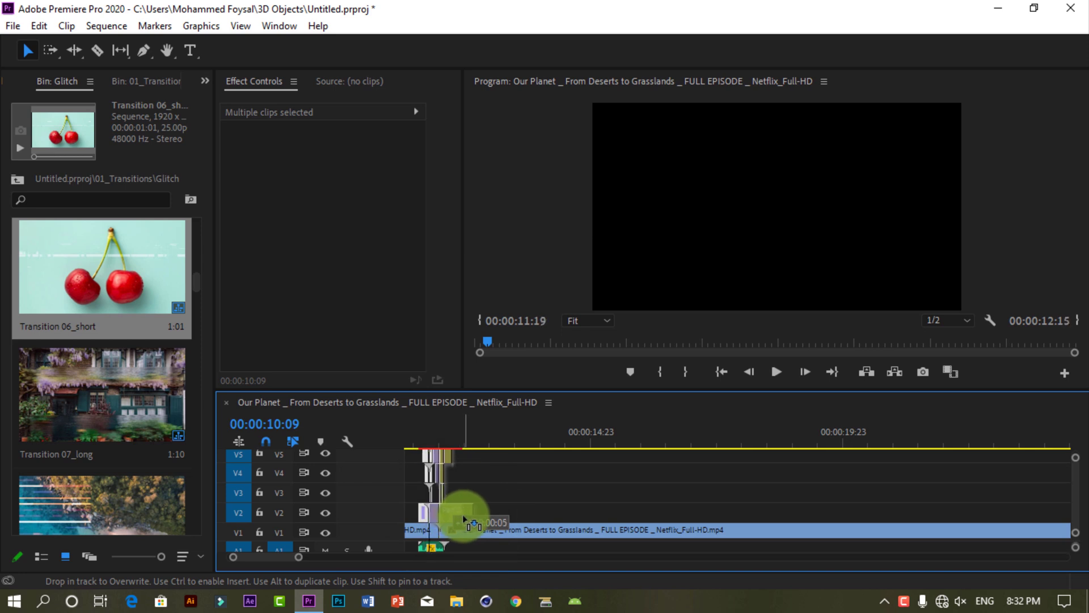
left_click_drag(464, 519, 458, 515)
left_click(522, 498)
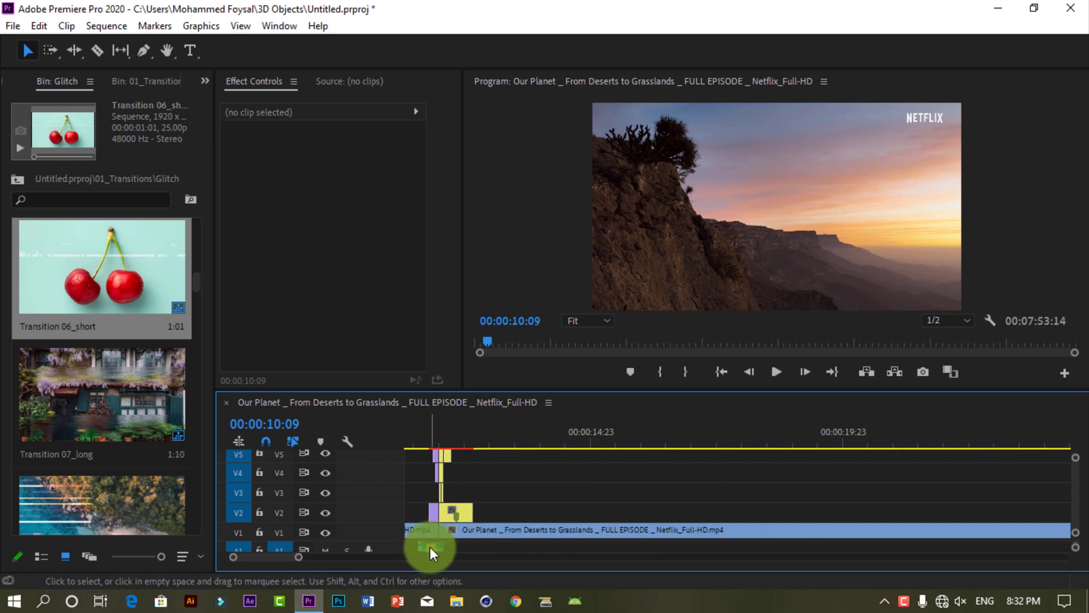
left_click_drag(434, 546, 443, 550)
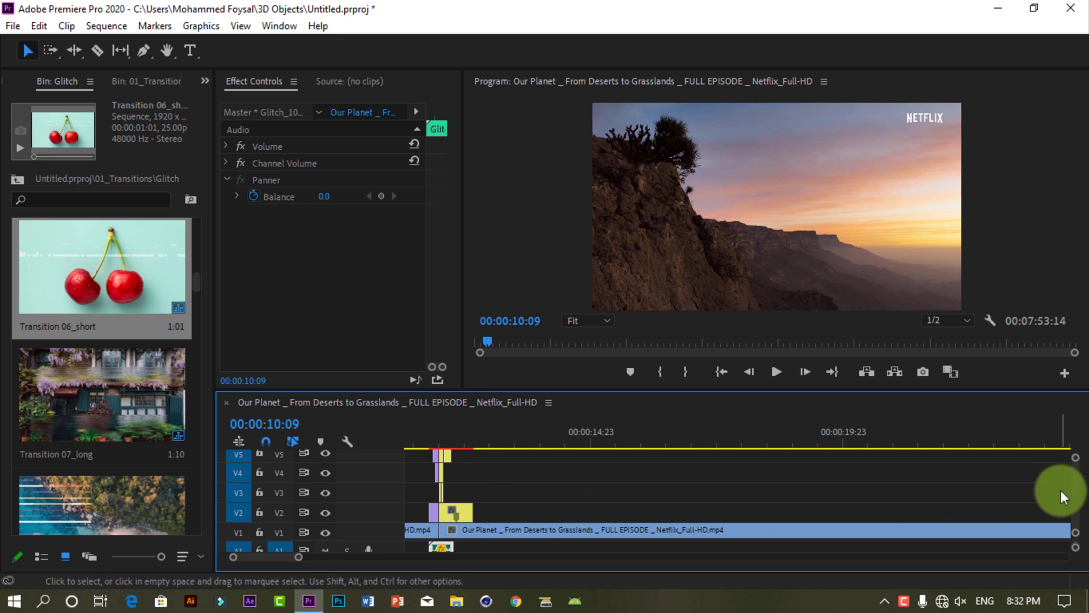
scroll(1061, 490, "down", 1)
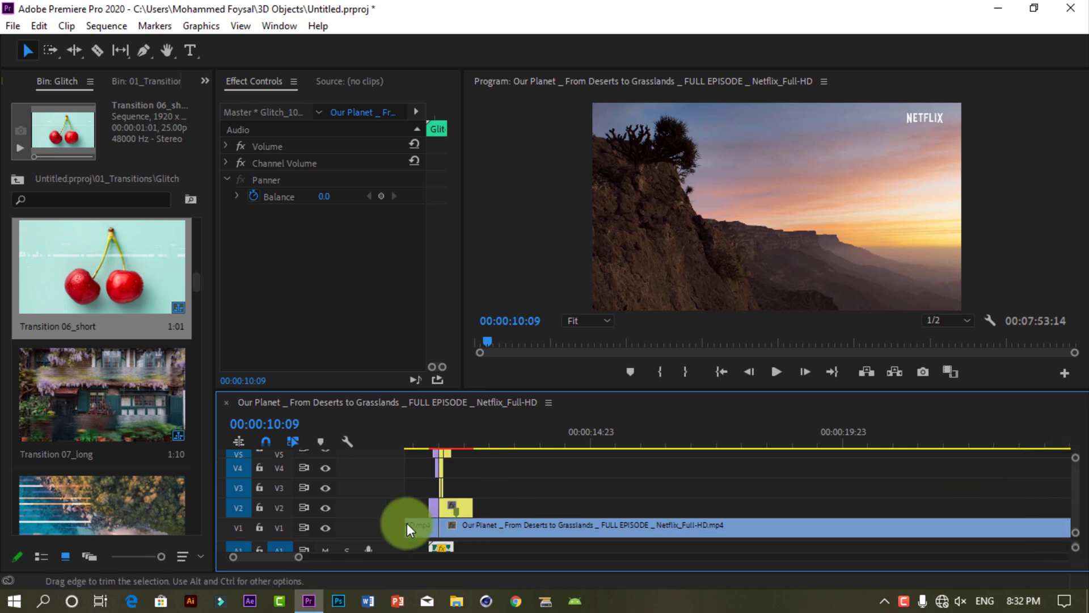
Step: Set the playhead just before the first glitch transition and turn on the computer's speakers at a volume of about 55
left_click_drag(302, 562, 364, 558)
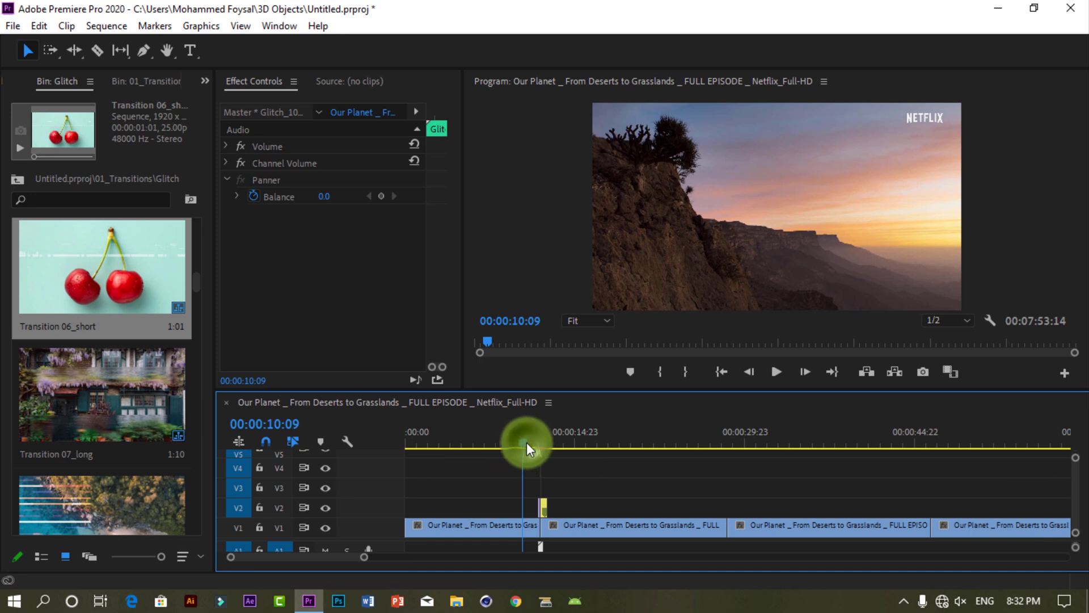
left_click_drag(526, 449, 539, 448)
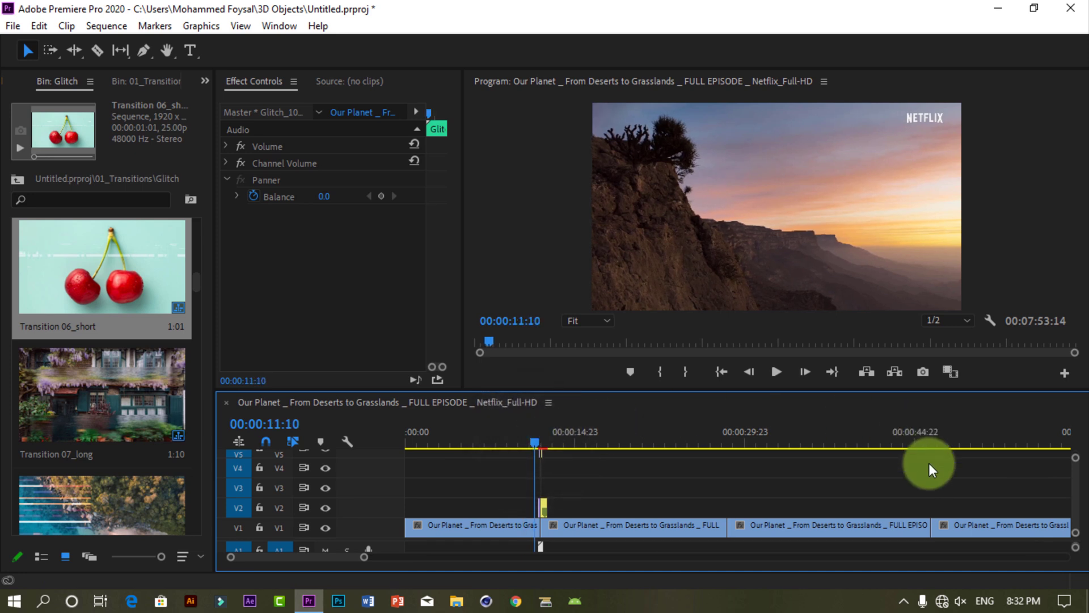
left_click(960, 601)
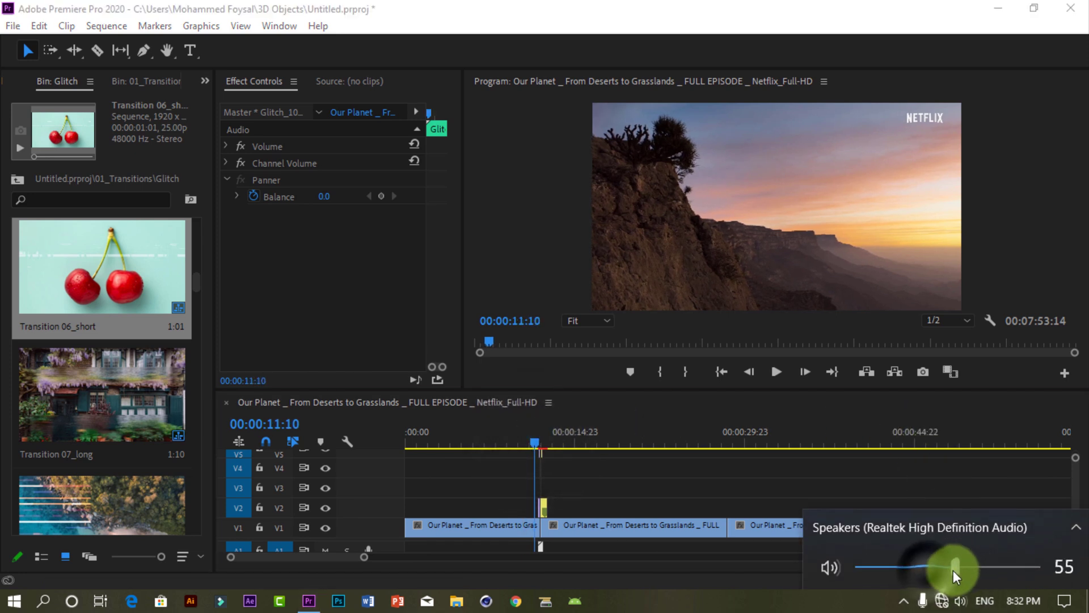
left_click_drag(954, 570, 951, 571)
left_click(960, 602)
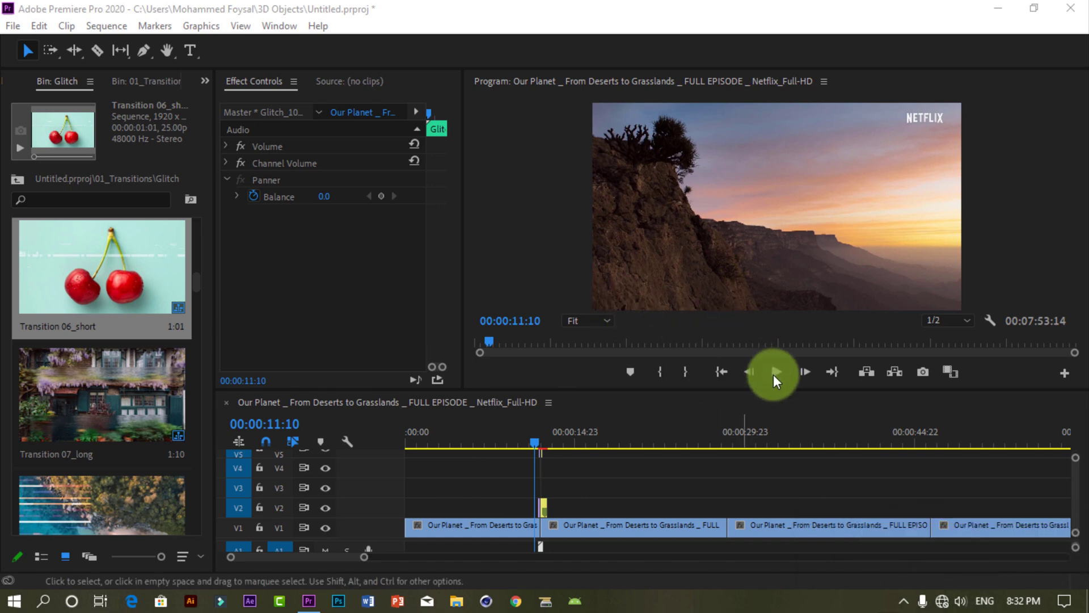
Step: Play the glitch transition over the first cut twice, starting shortly before the cut each time
left_click(775, 376)
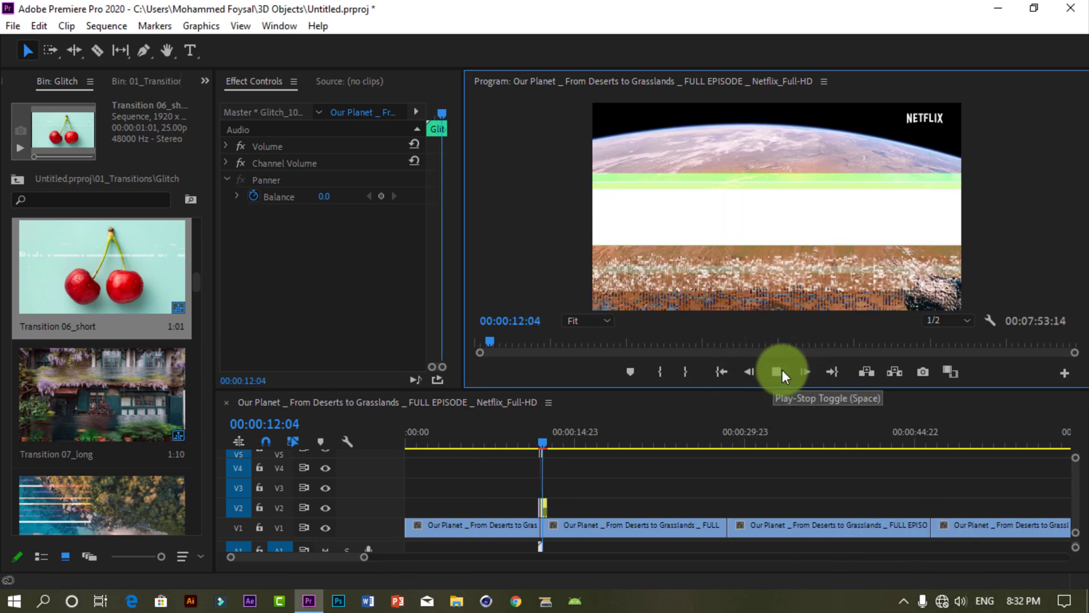
left_click(775, 372)
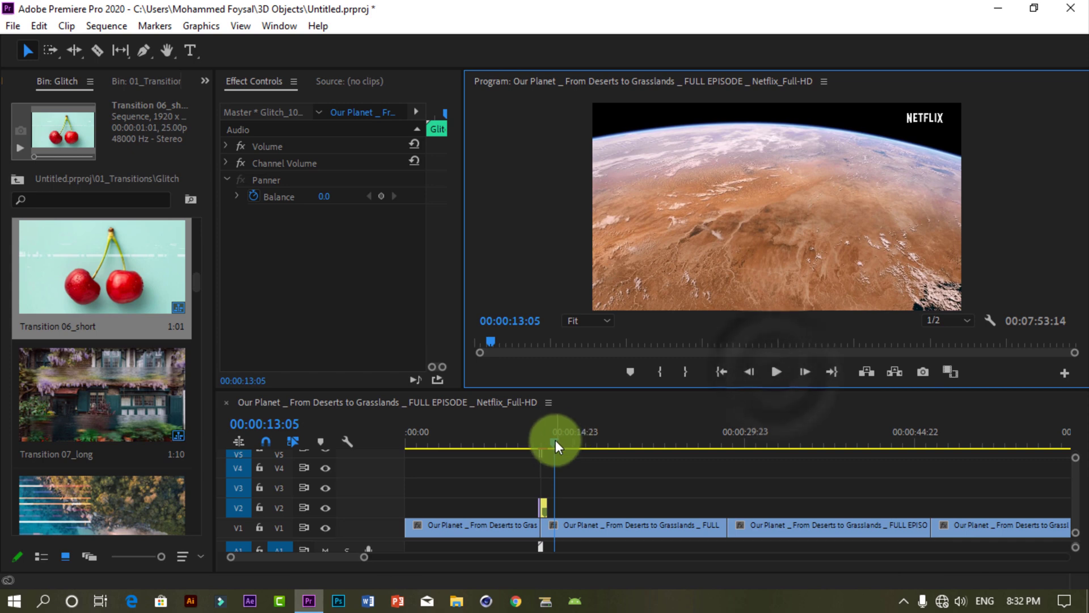
left_click_drag(556, 441, 532, 445)
left_click(775, 372)
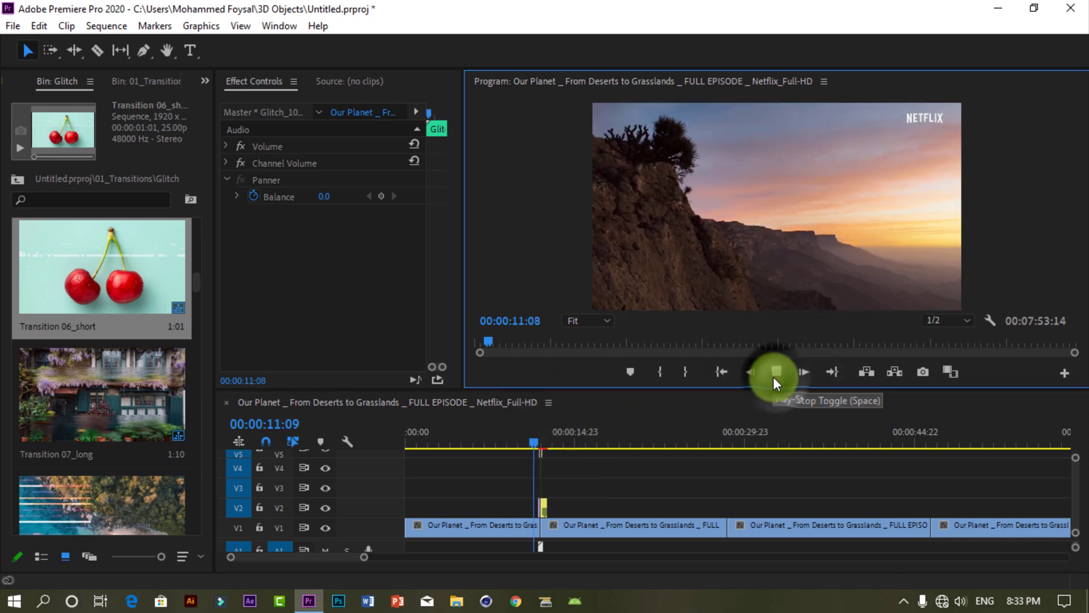
left_click(774, 377)
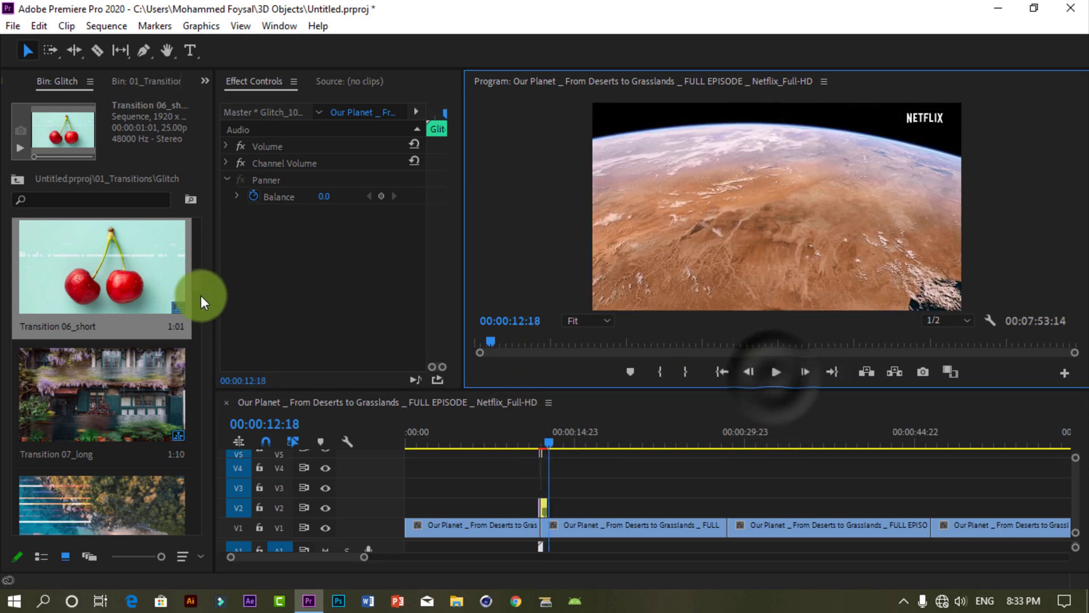
Step: Find Transition 18_middle in the Glitch bin and place it on V2 over the second cut of the footage
scroll(198, 285, "up", 8)
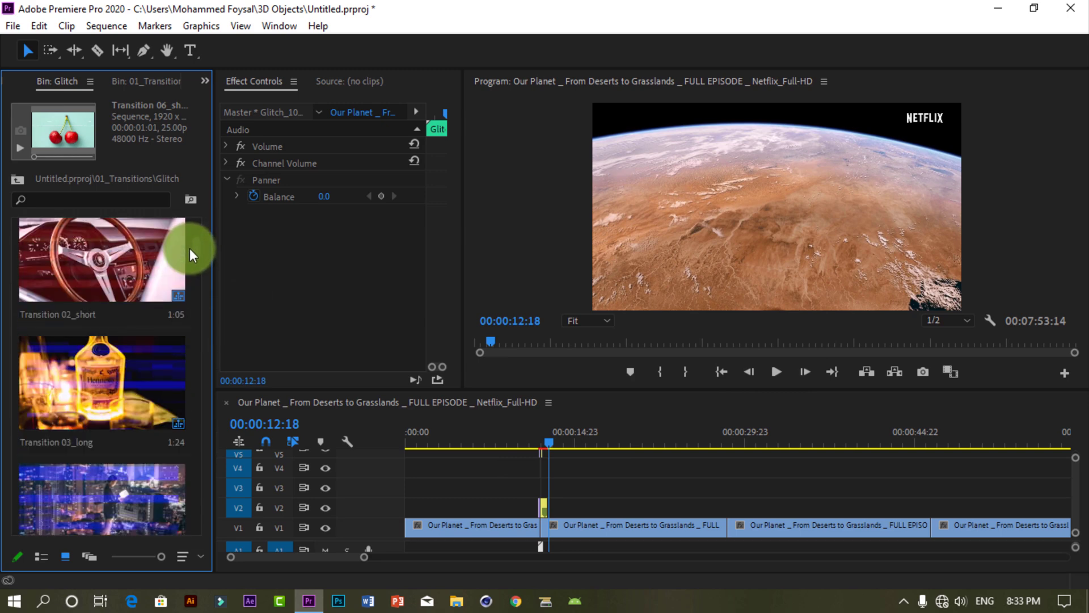
scroll(190, 247, "down", 15)
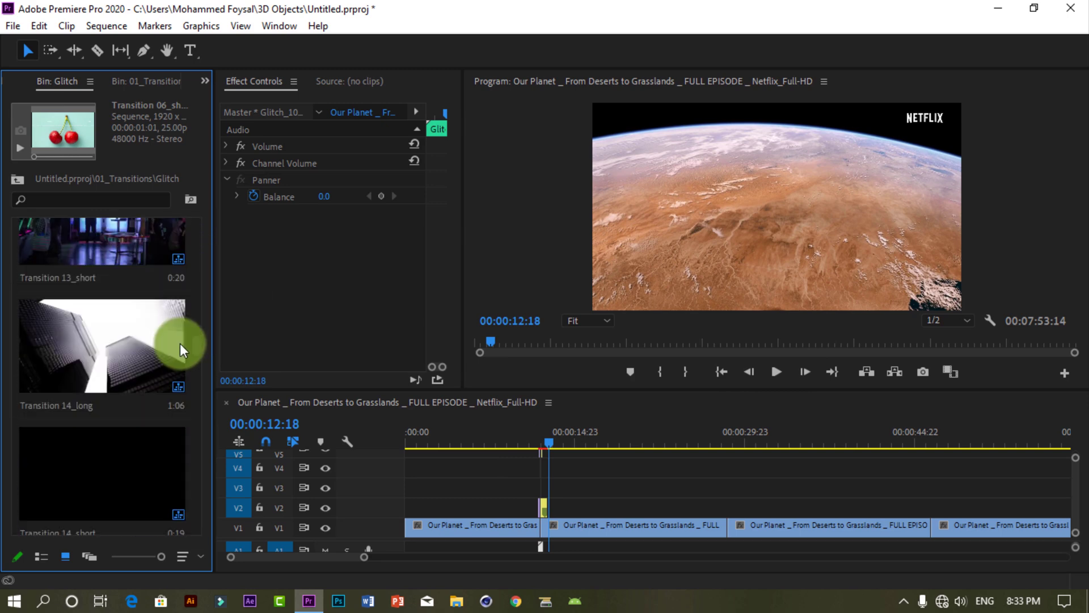
scroll(179, 349, "down", 10)
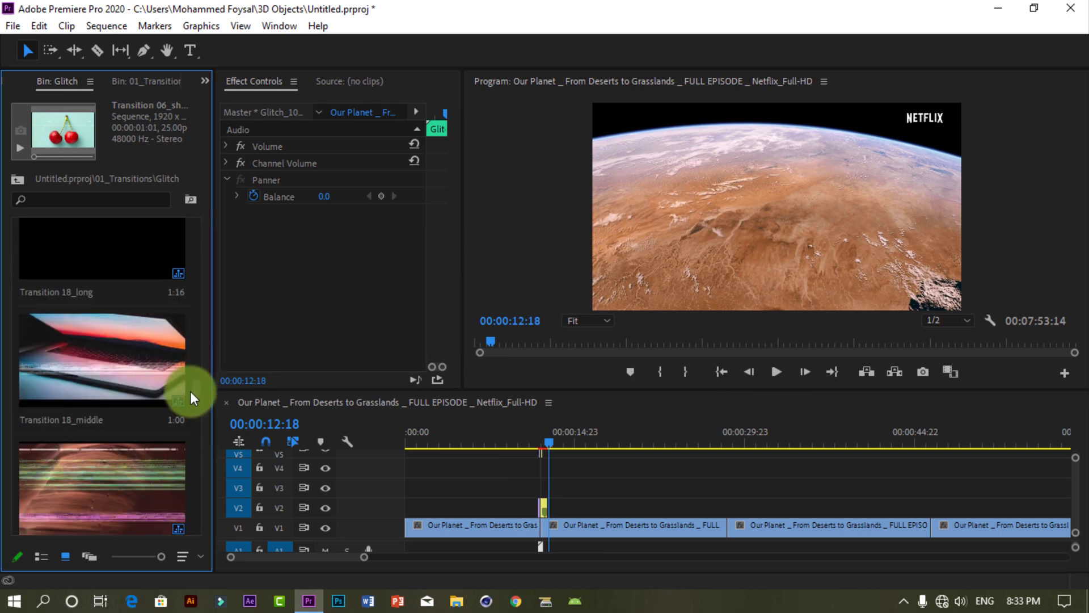
scroll(189, 391, "down", 1)
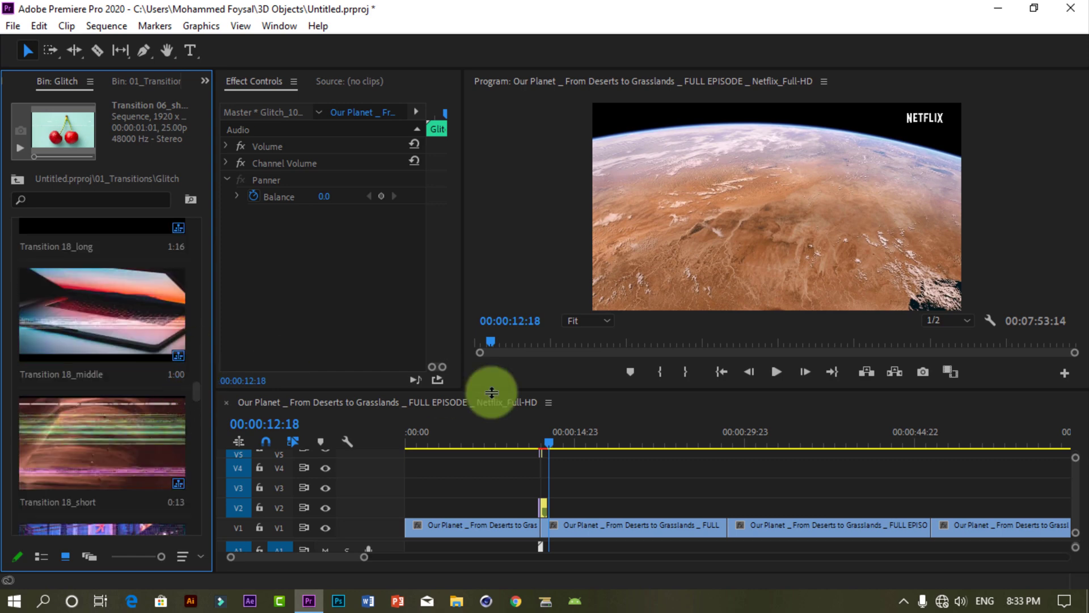
left_click_drag(550, 447, 731, 447)
left_click_drag(141, 323, 733, 507)
Step: Play the Transition 18_middle glitch over the second cut twice, starting shortly before the cut each time
left_click_drag(737, 446, 721, 445)
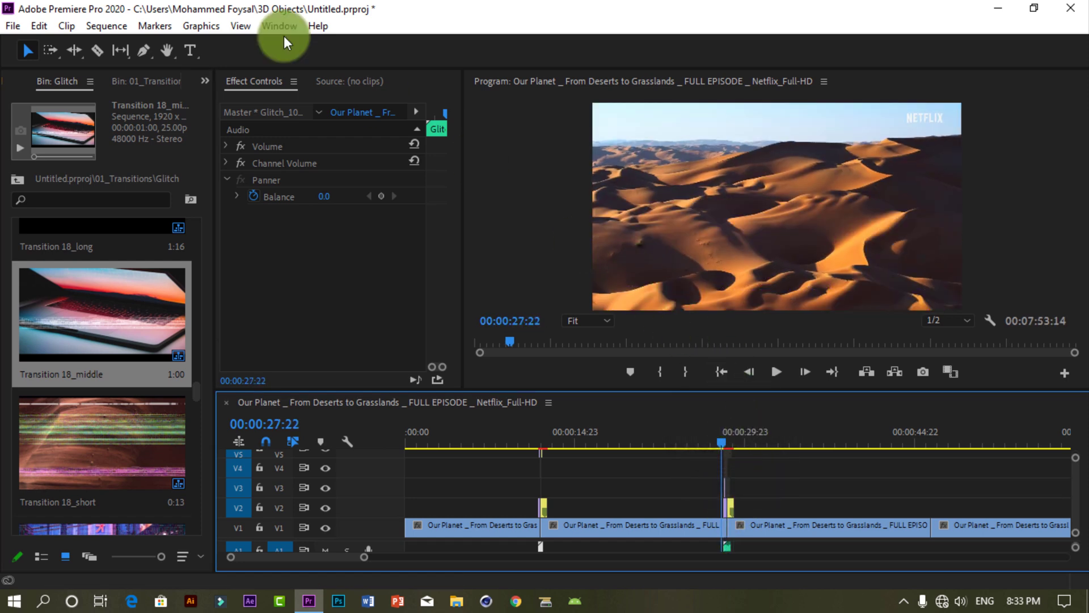
left_click(778, 371)
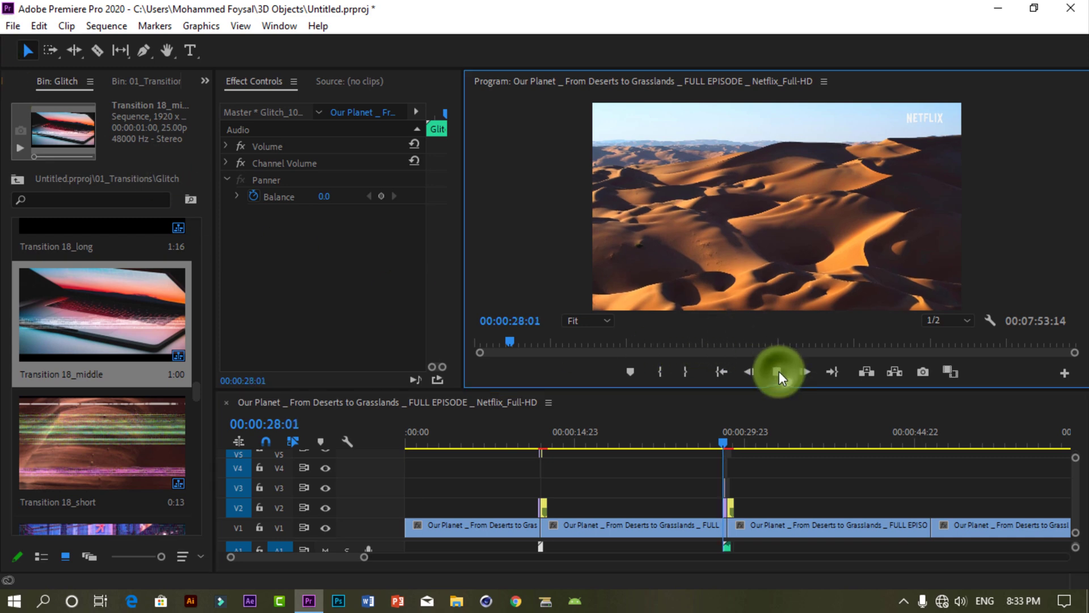
left_click(775, 371)
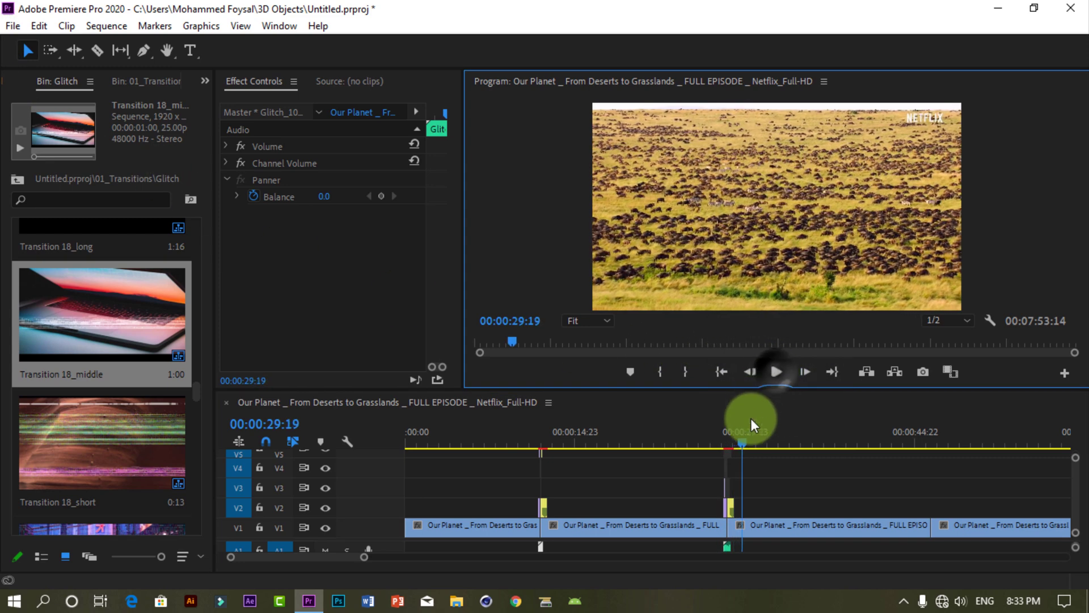
left_click(741, 443)
left_click_drag(741, 444, 717, 445)
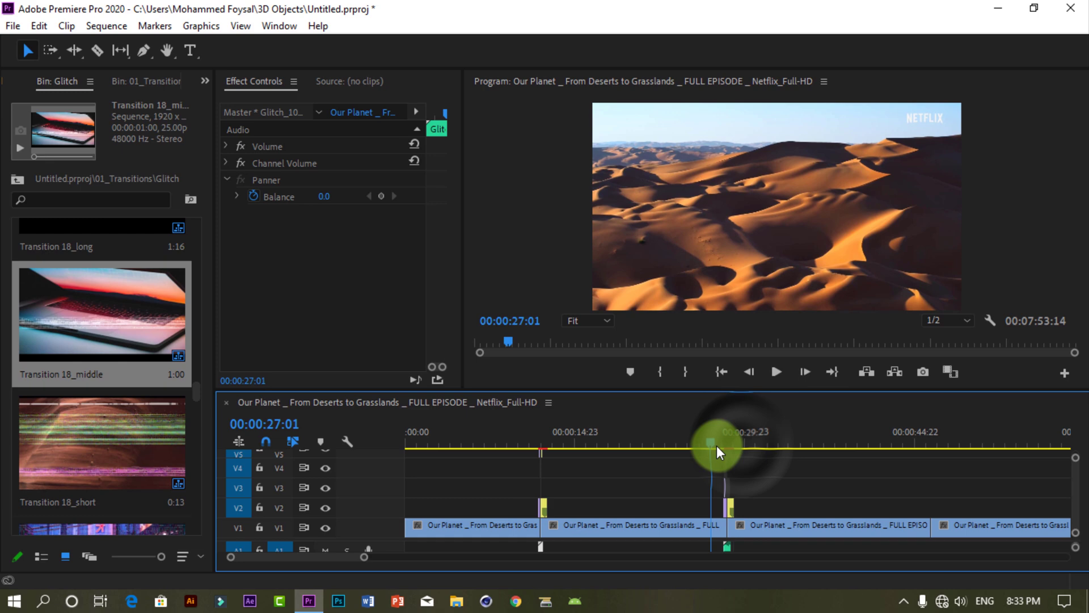
left_click(775, 373)
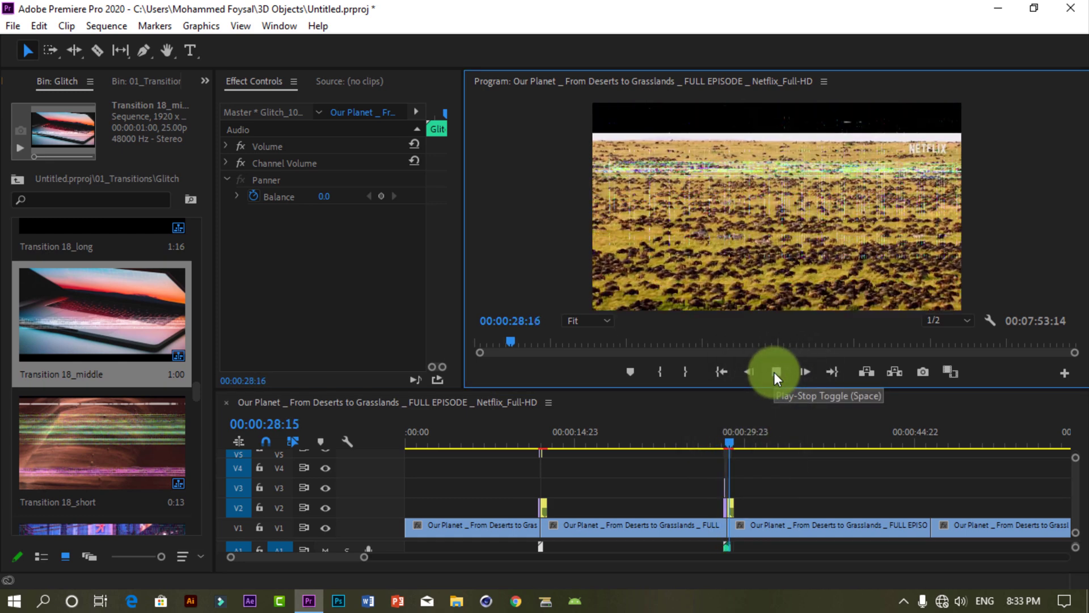
left_click(774, 372)
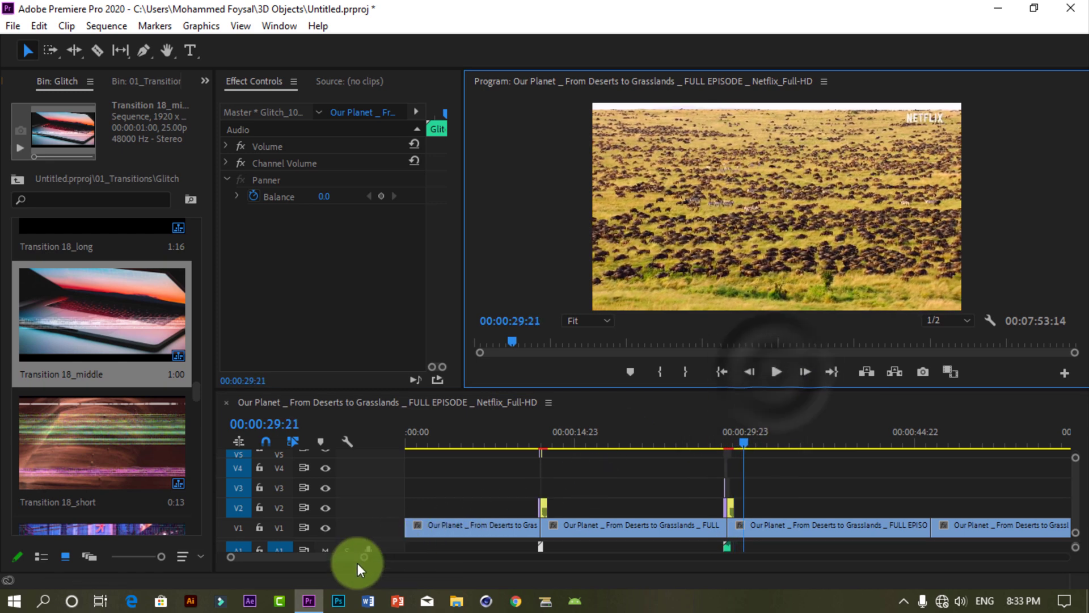
Step: Show more of the timeline and play the glitch transition over the third cut, starting from 00:00:44:14
left_click_drag(357, 562, 478, 534)
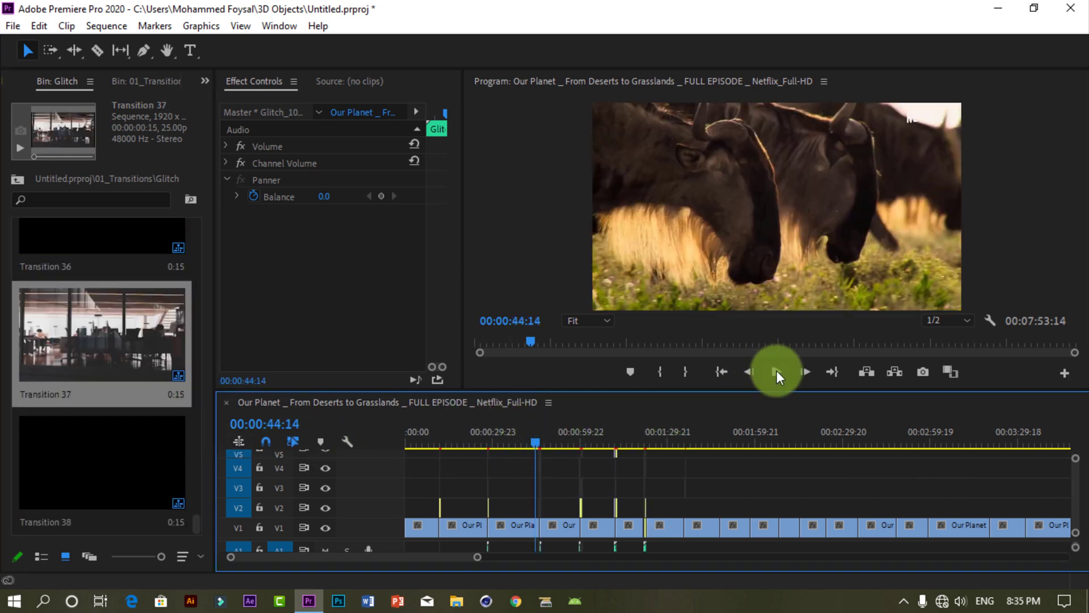
left_click(777, 372)
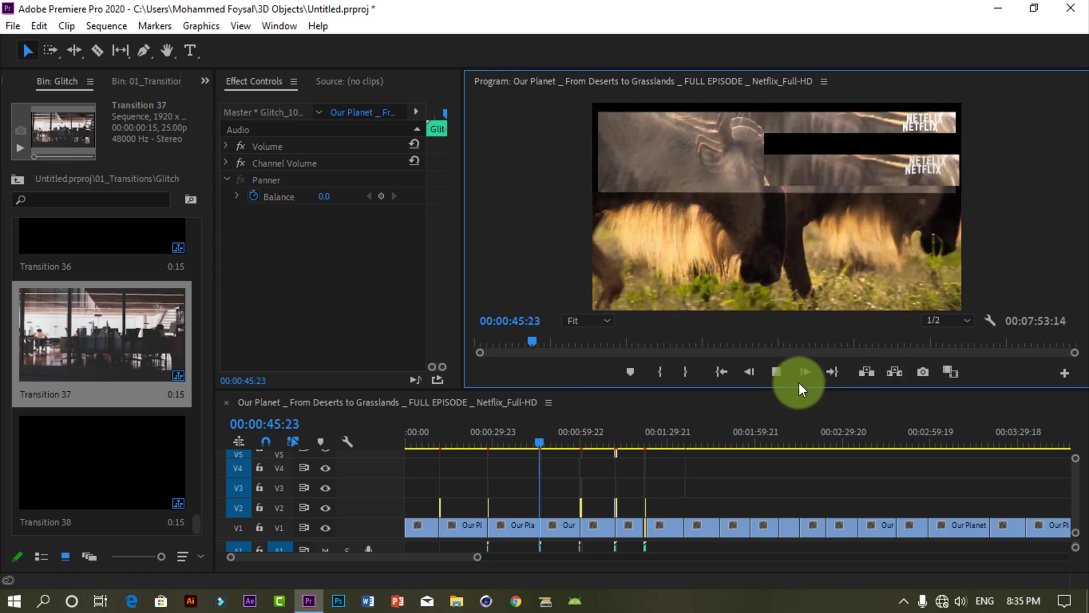
left_click(778, 370)
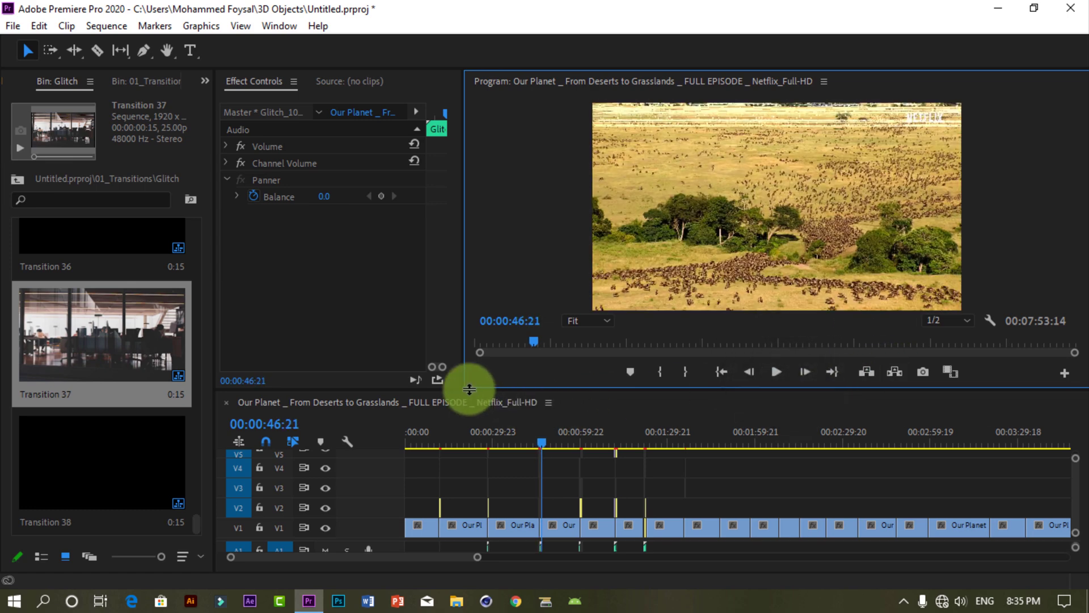
Step: Enlarge the Program monitor and play the glitch transition over the fourth cut, starting shortly before the cut
left_click_drag(468, 388, 339, 455)
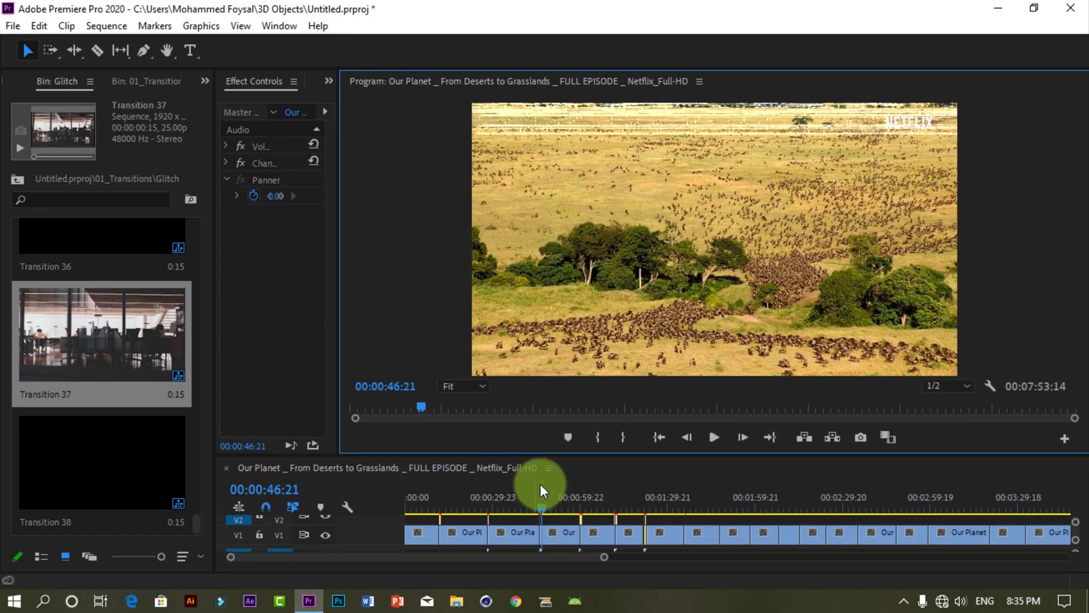
left_click_drag(545, 504, 577, 514)
left_click(714, 437)
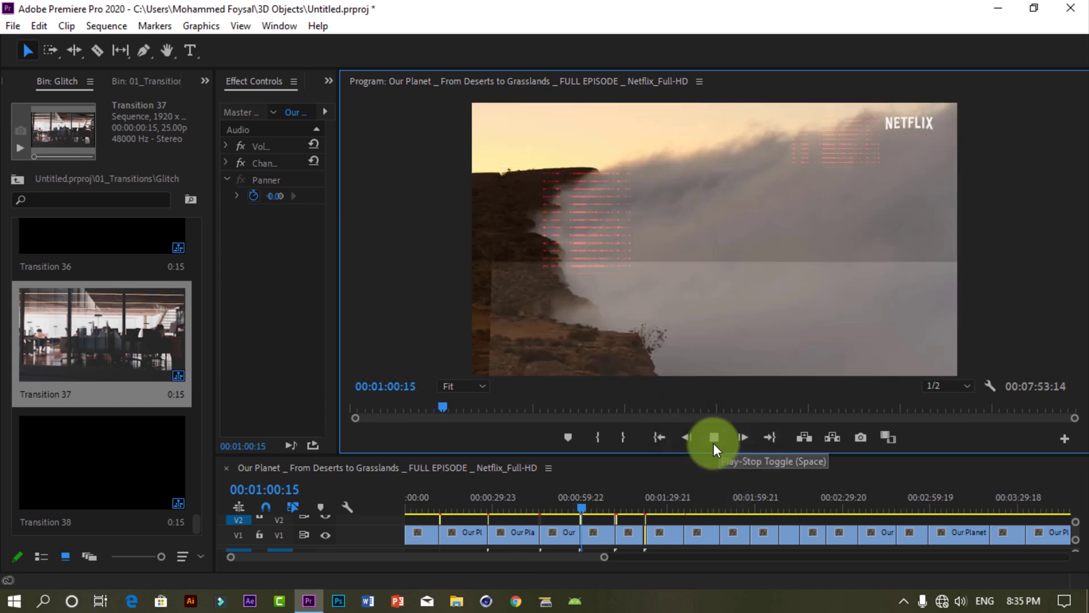
left_click(713, 443)
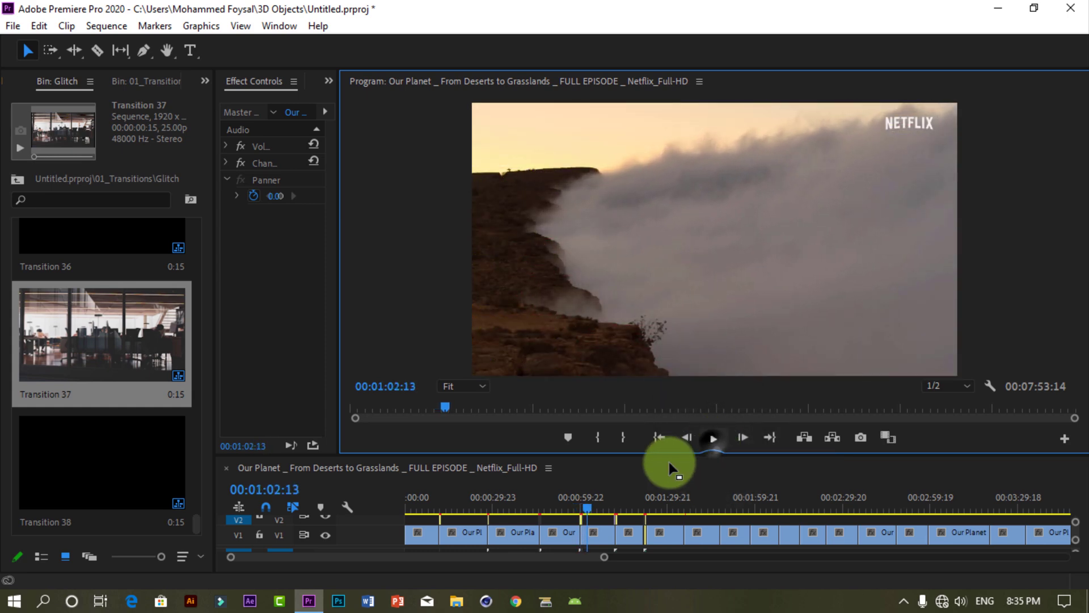
Step: Play the glitch transitions over the fifth and sixth cuts, starting from 00:01:10:00 and 00:01:20:22
left_click_drag(586, 514, 594, 516)
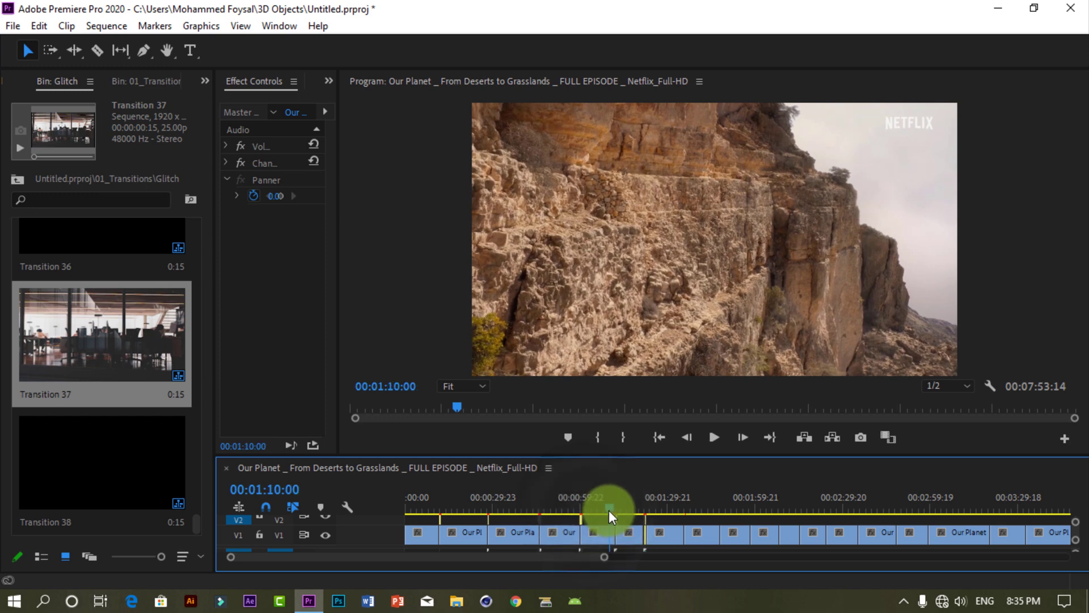
left_click(716, 438)
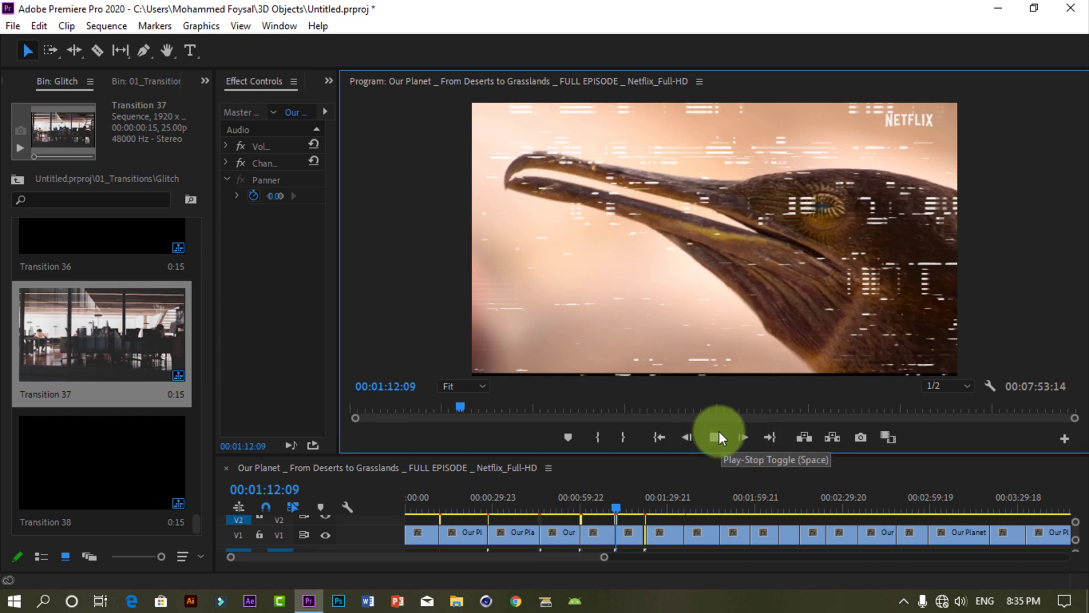
left_click(716, 438)
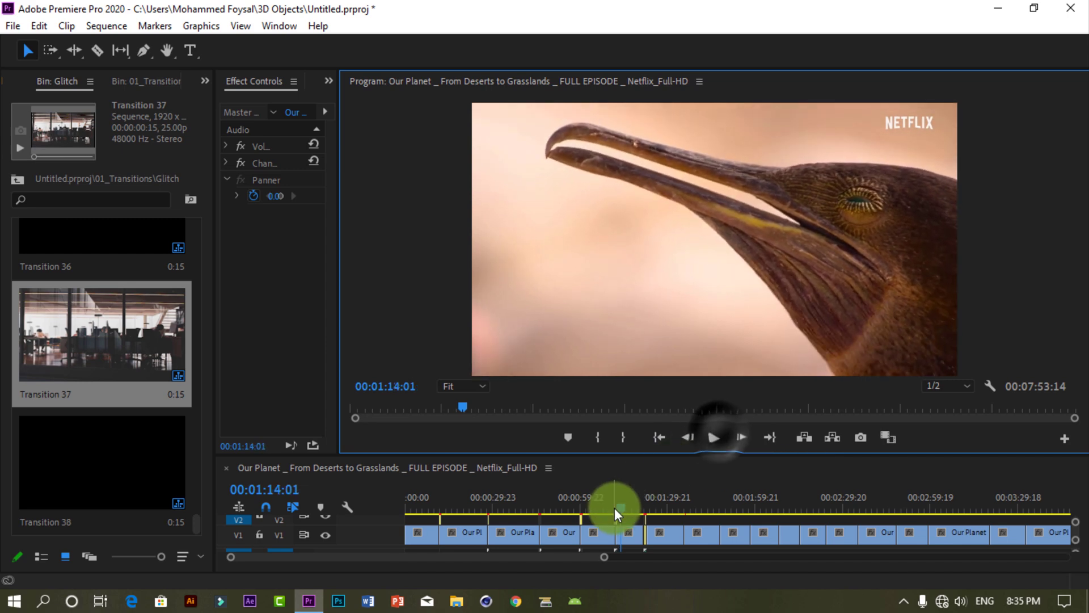
left_click(641, 505)
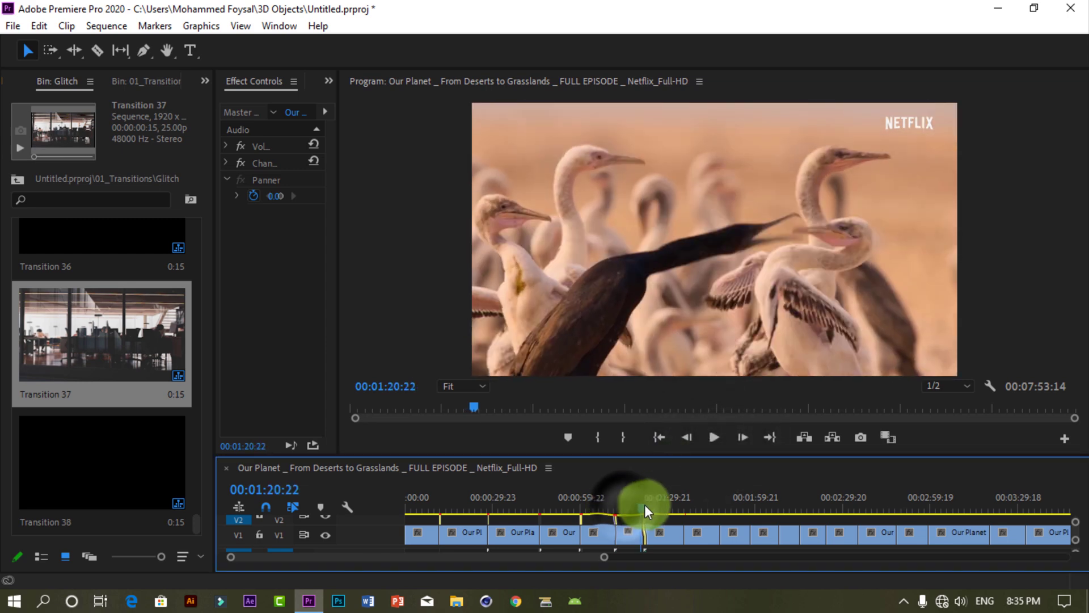
left_click(715, 437)
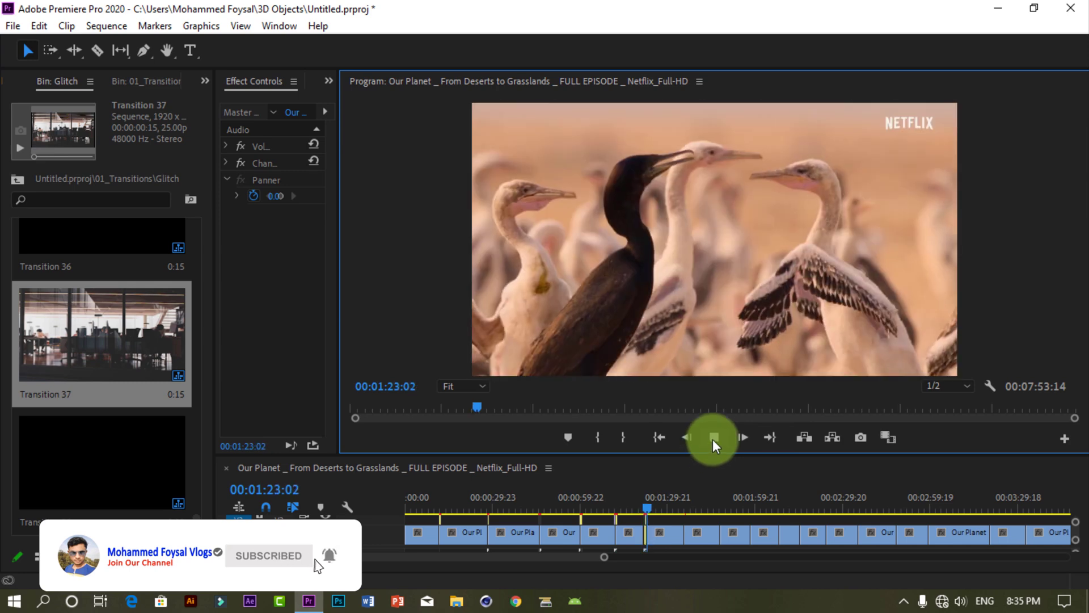
left_click(712, 440)
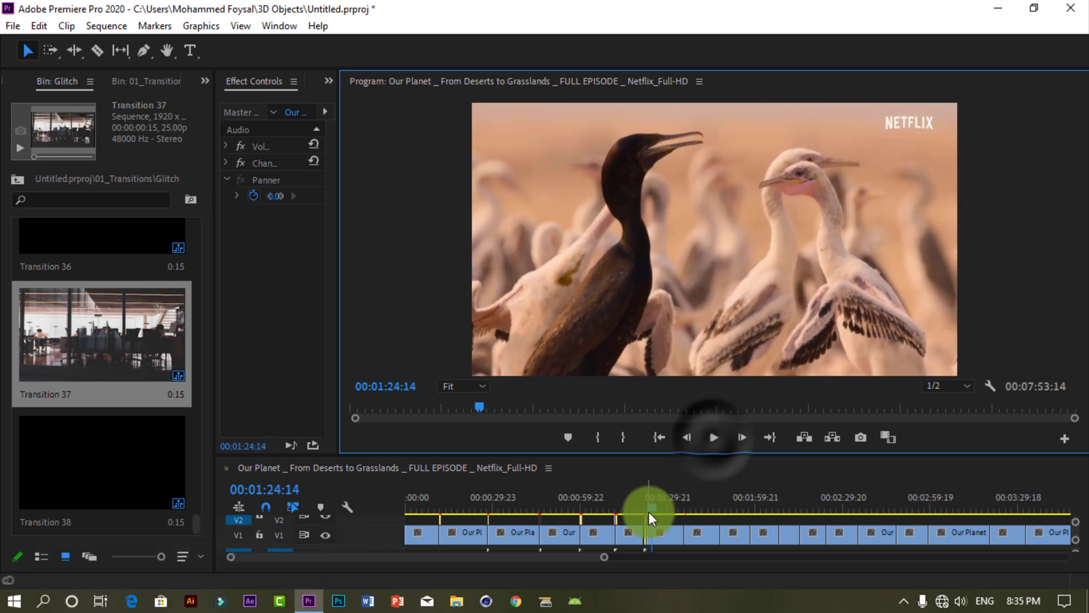
Step: Make the timeline area taller to show the upper video tracks and open the Light Leaks bin in 01_Transitions
left_click(674, 507)
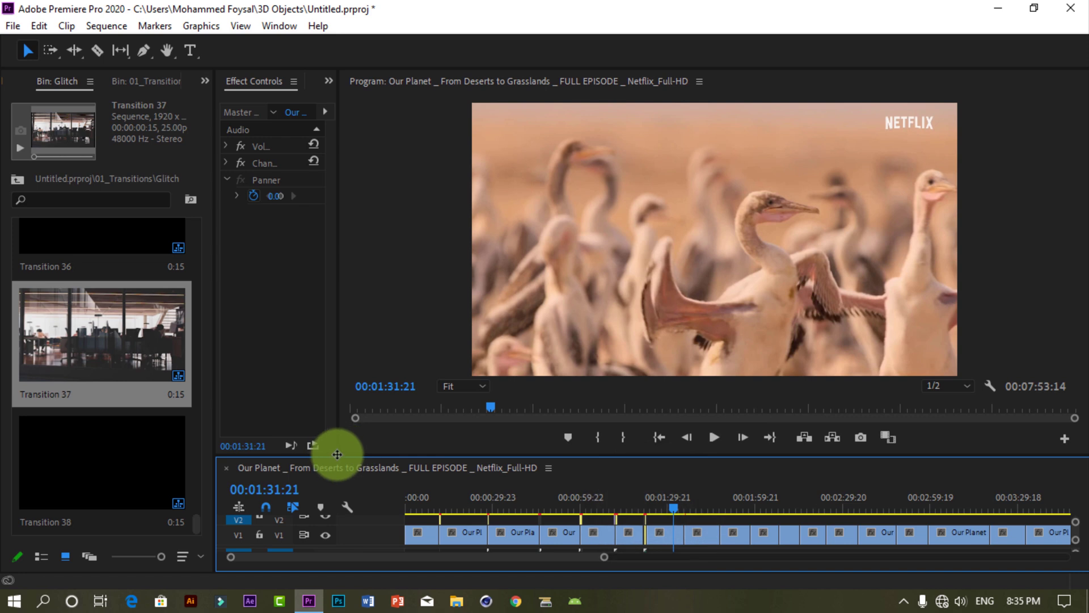
left_click_drag(340, 450, 443, 369)
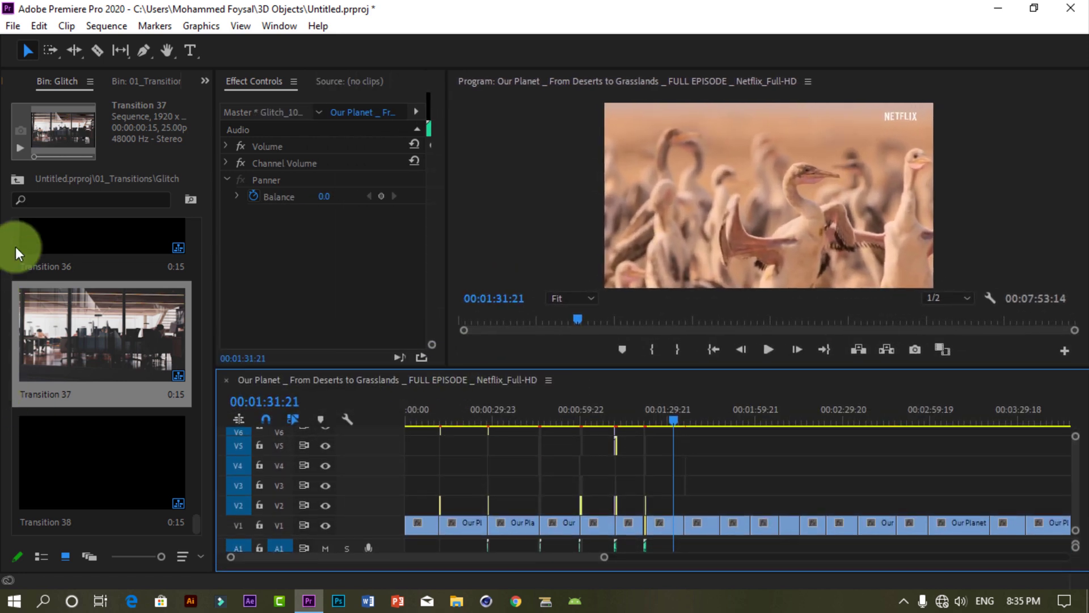
left_click(11, 177)
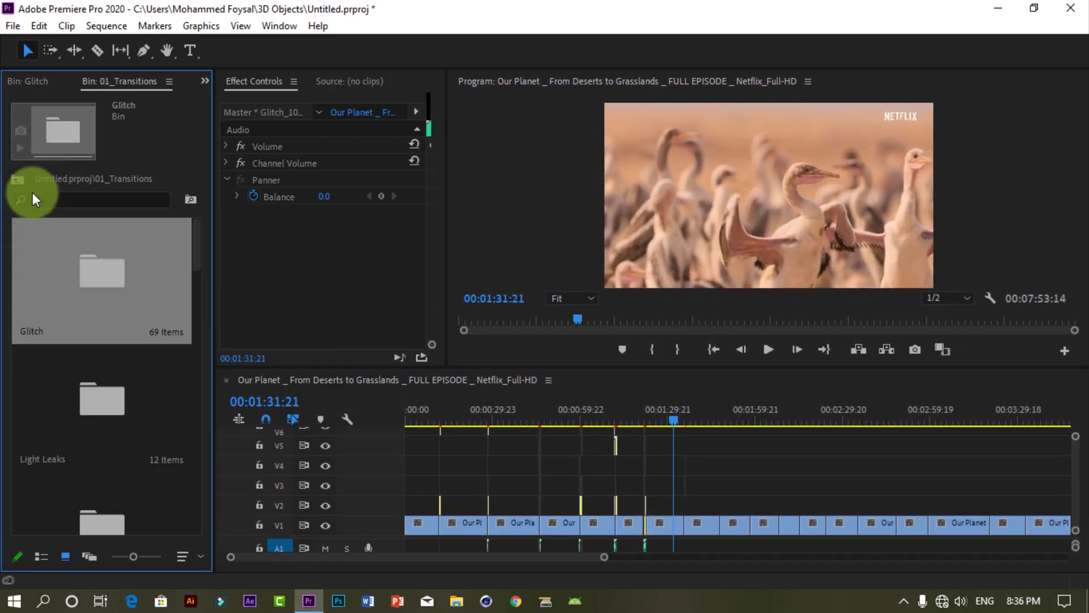
left_click(155, 428)
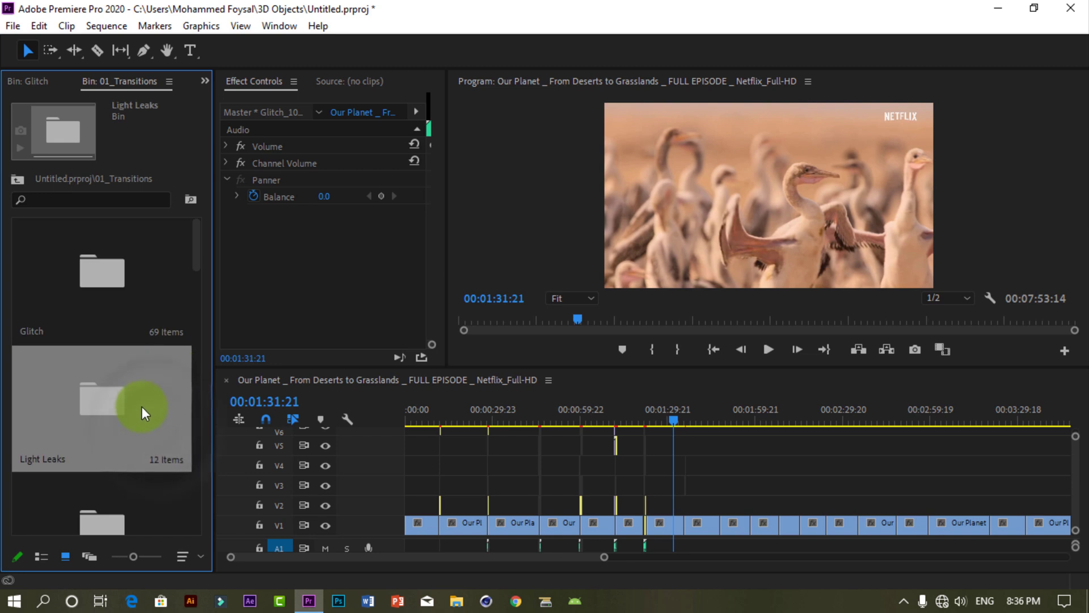
double_click(158, 421)
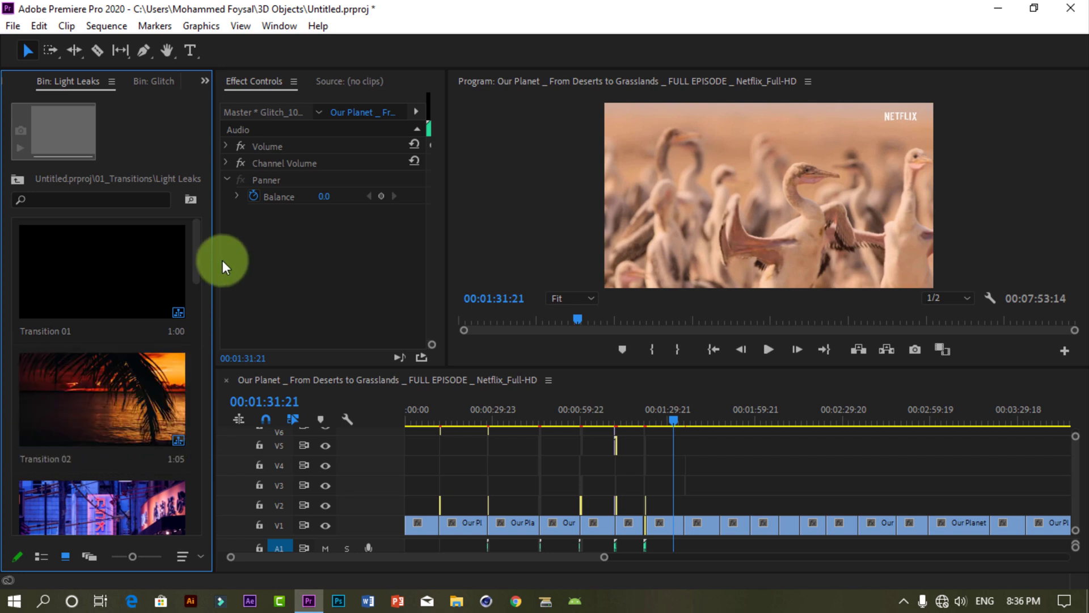
Step: Place Transition 06 from the Light Leaks bin over the seventh cut, starting on V2, and play it from 00:01:34:08
scroll(199, 249, "down", 5)
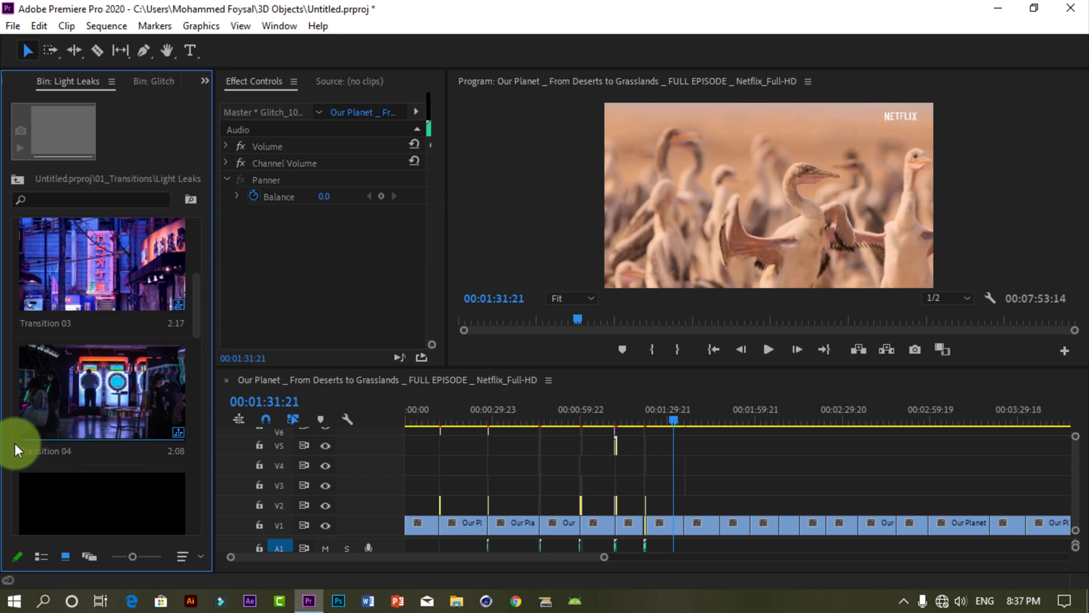
scroll(196, 335, "down", 5)
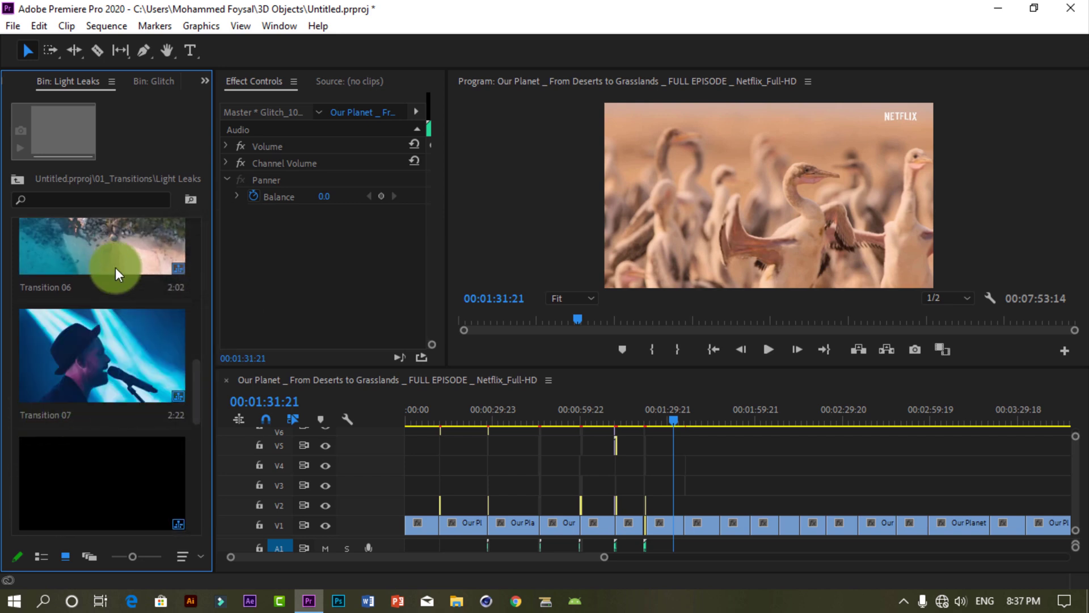
left_click_drag(95, 238, 686, 501)
left_click_drag(663, 423, 682, 417)
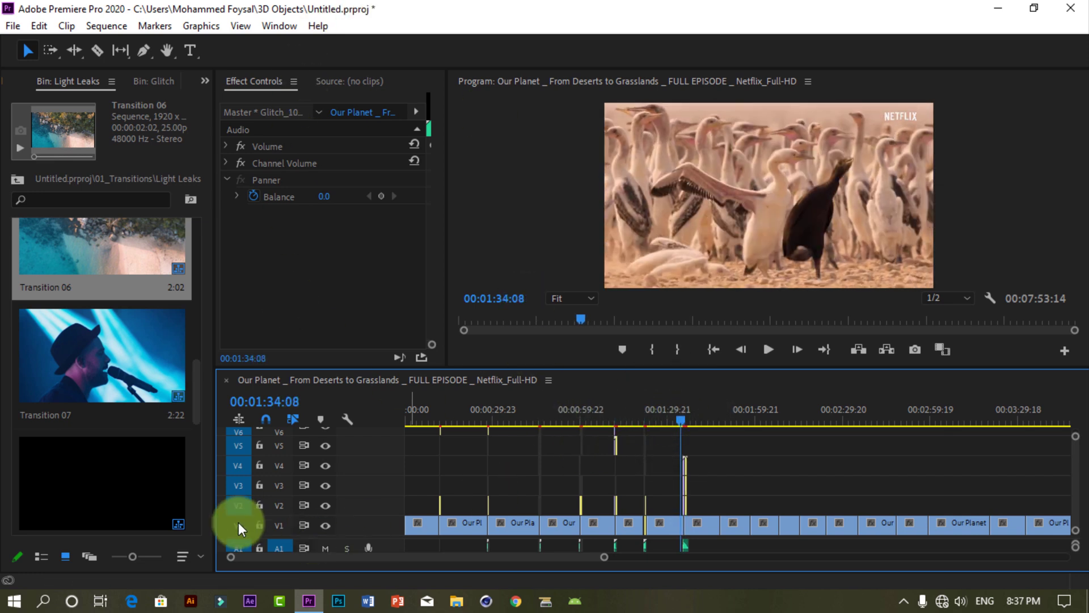
left_click(769, 348)
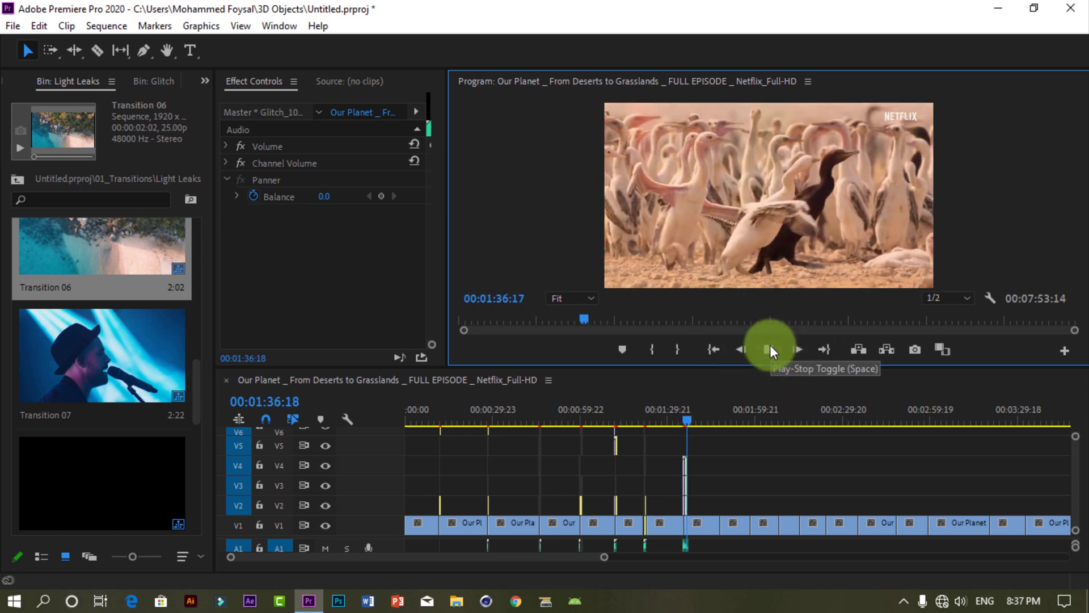
left_click(769, 349)
Step: Place Transition 09 from the Light Leaks bin over the eighth cut, starting on V2, and play it from 00:01:42:19
left_click_drag(692, 420, 722, 424)
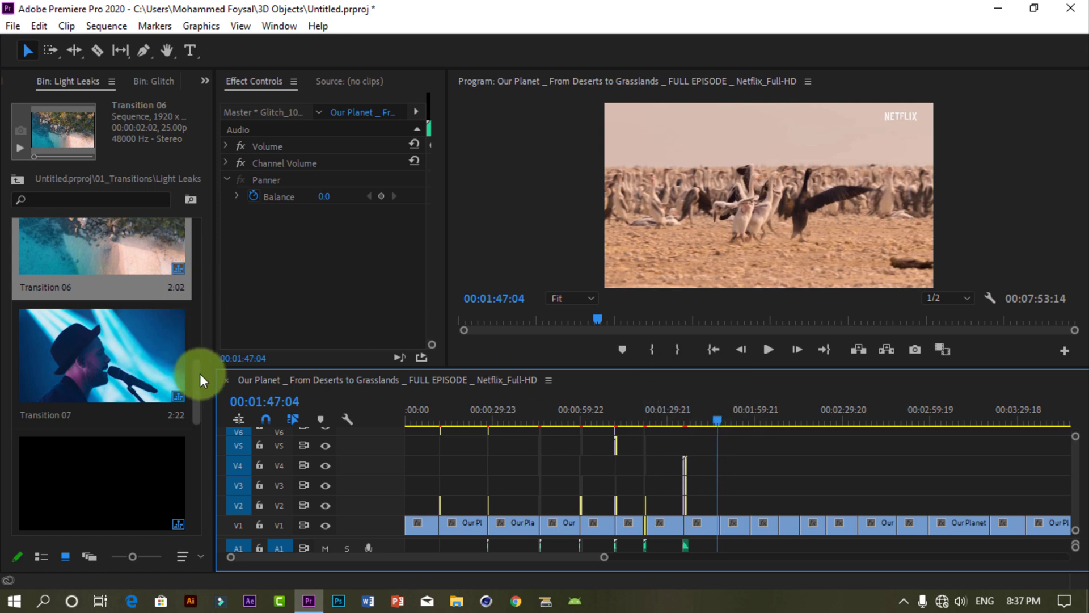
left_click_drag(199, 374, 199, 412)
left_click_drag(104, 434, 718, 499)
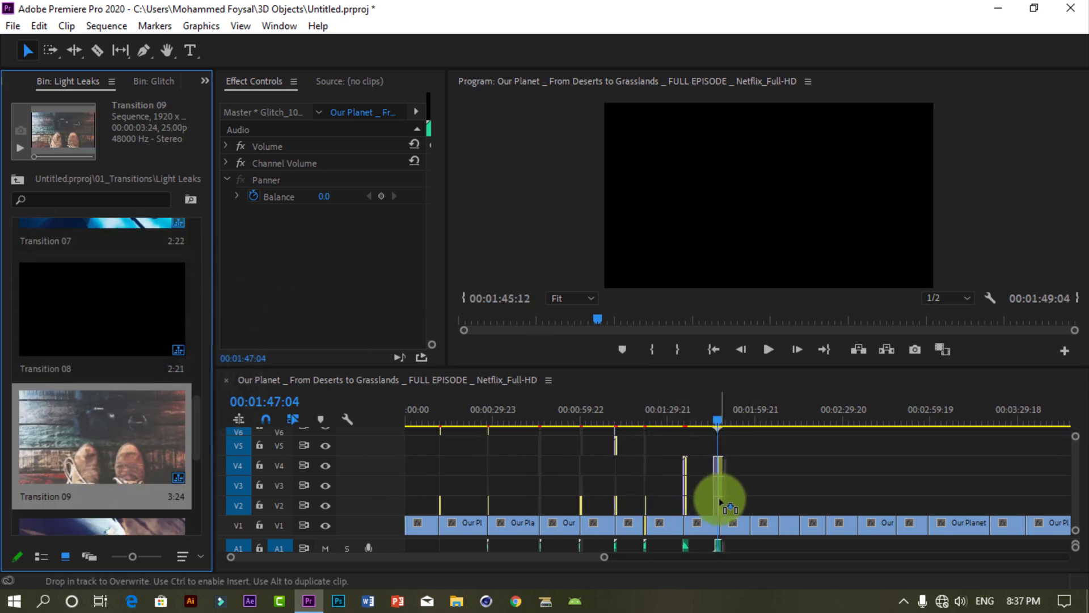
left_click_drag(716, 499, 717, 499)
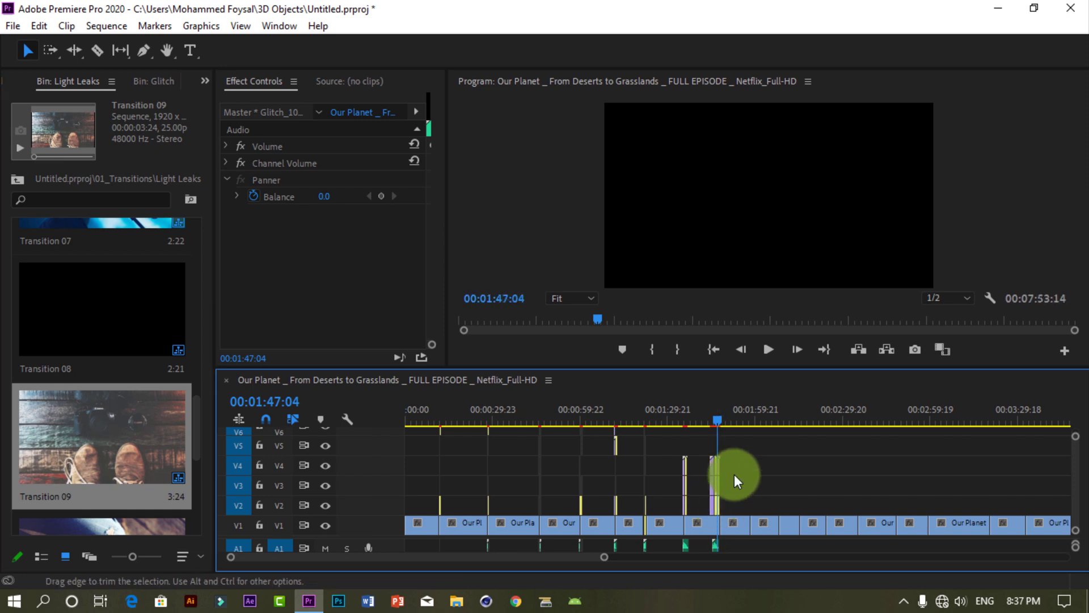
left_click_drag(720, 416, 707, 427)
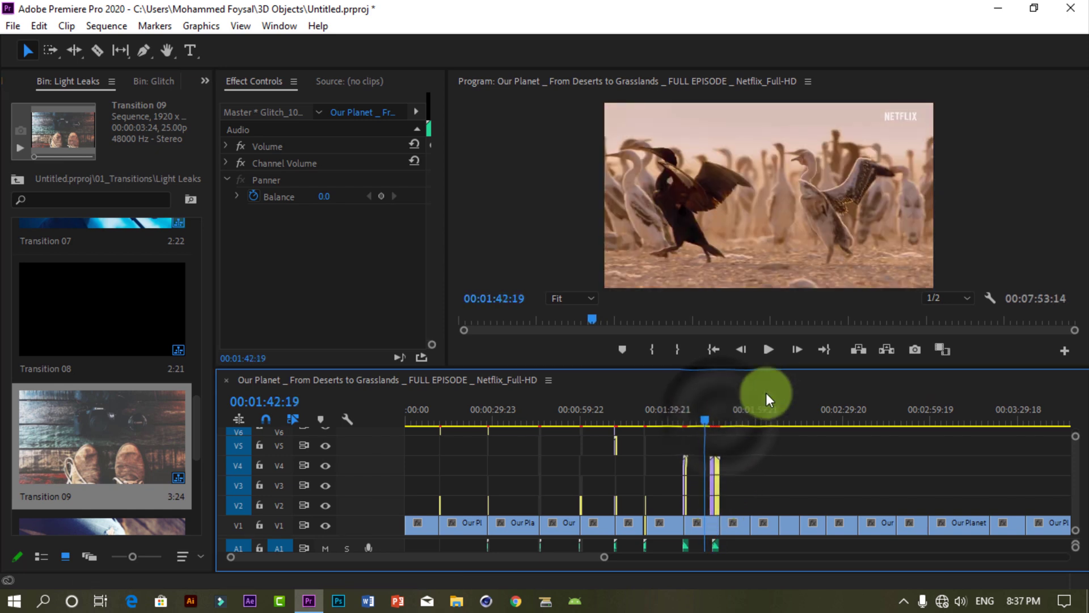
left_click(769, 350)
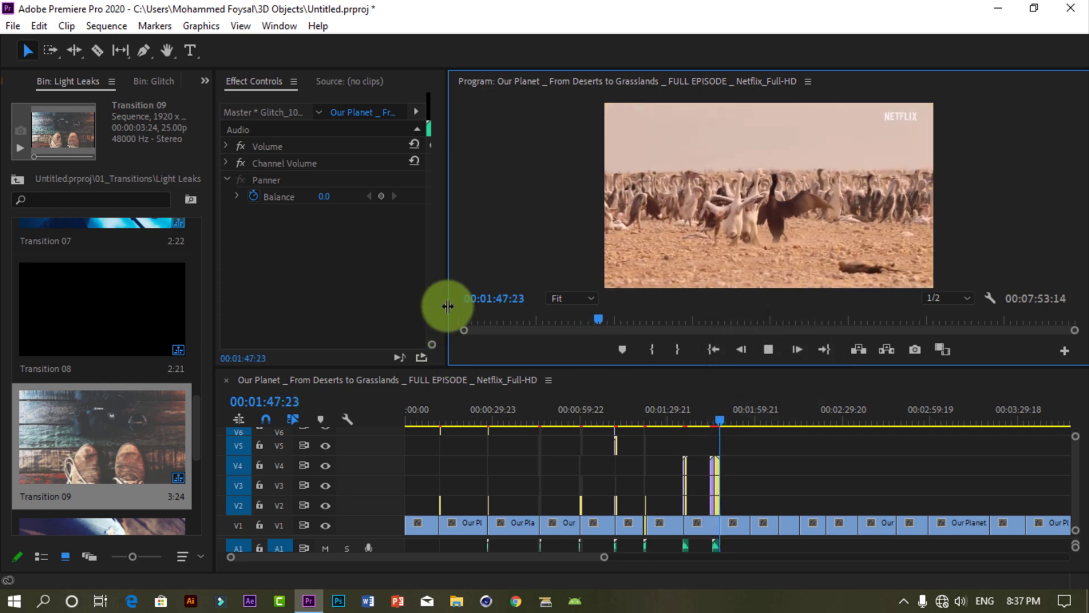
Step: Place Transition 11 from the Light Leaks bin over the ninth cut, starting on V2, and play it from 00:01:57:00
left_click_drag(199, 421, 196, 481)
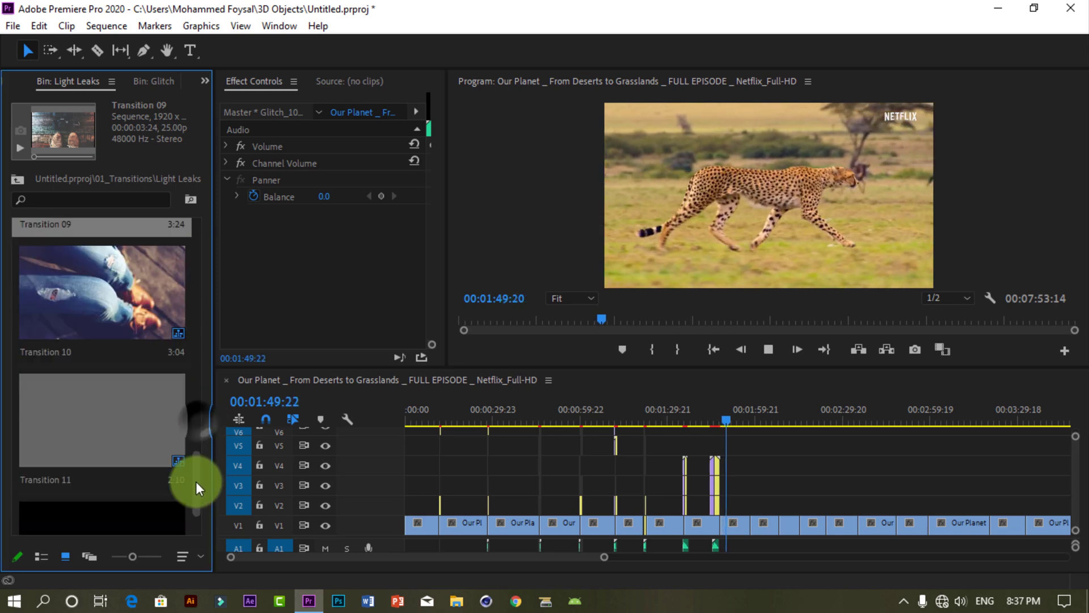
left_click_drag(95, 380, 755, 513)
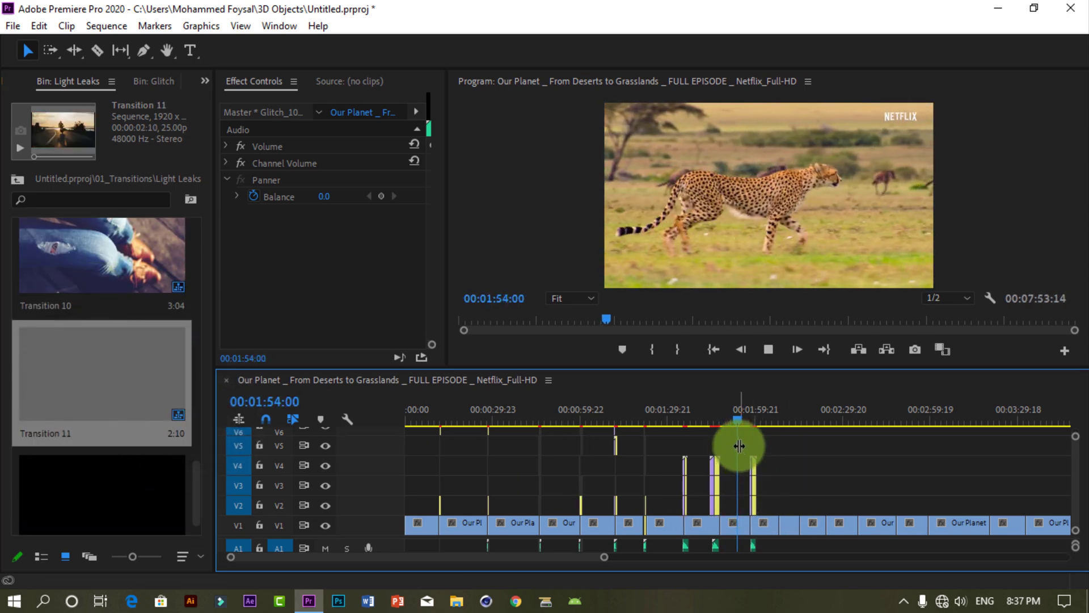
left_click(747, 417)
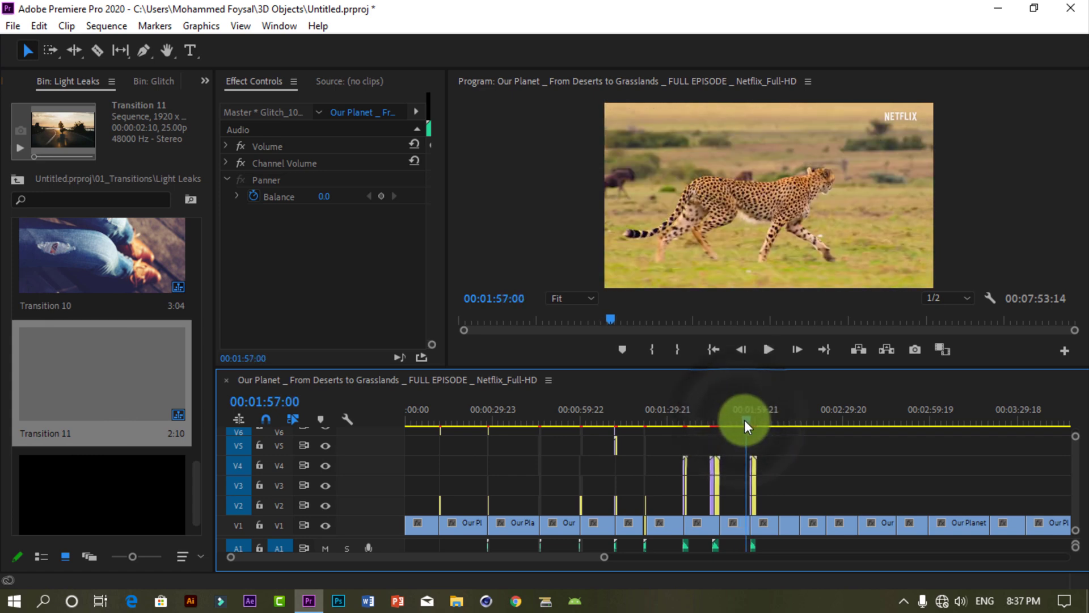
left_click(776, 348)
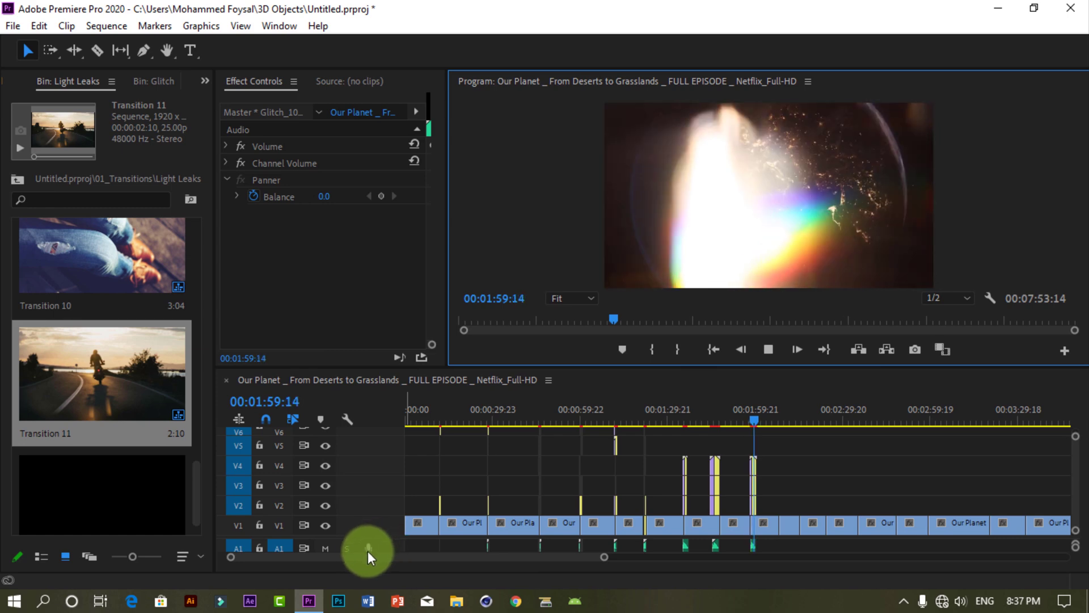
left_click(761, 349)
left_click_drag(764, 416, 513, 448)
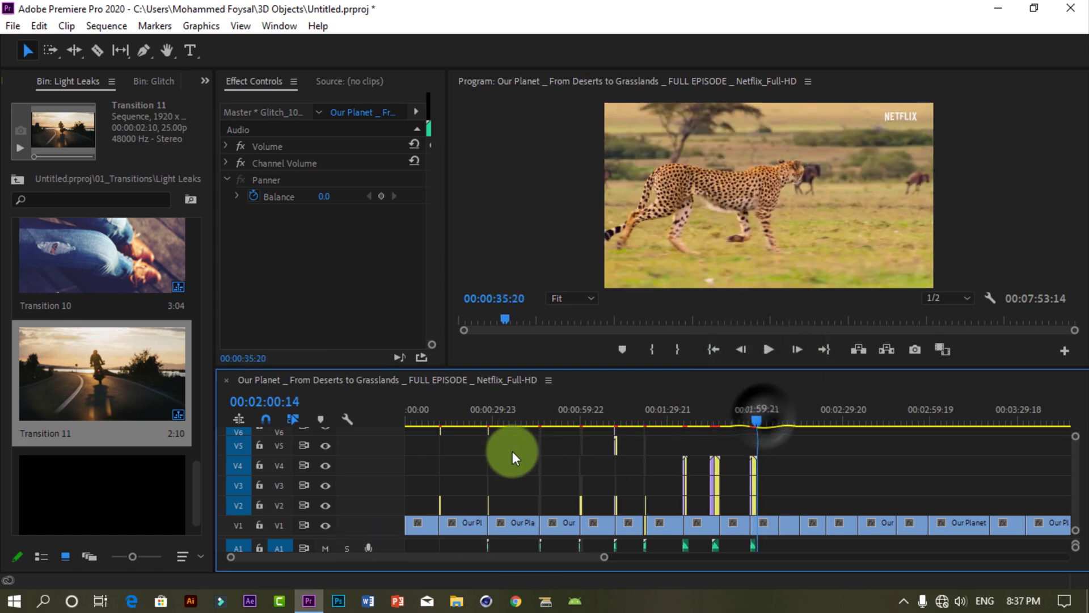
Step: Open the Zoom bin in 01_Transitions and look through its presets
left_click(10, 181)
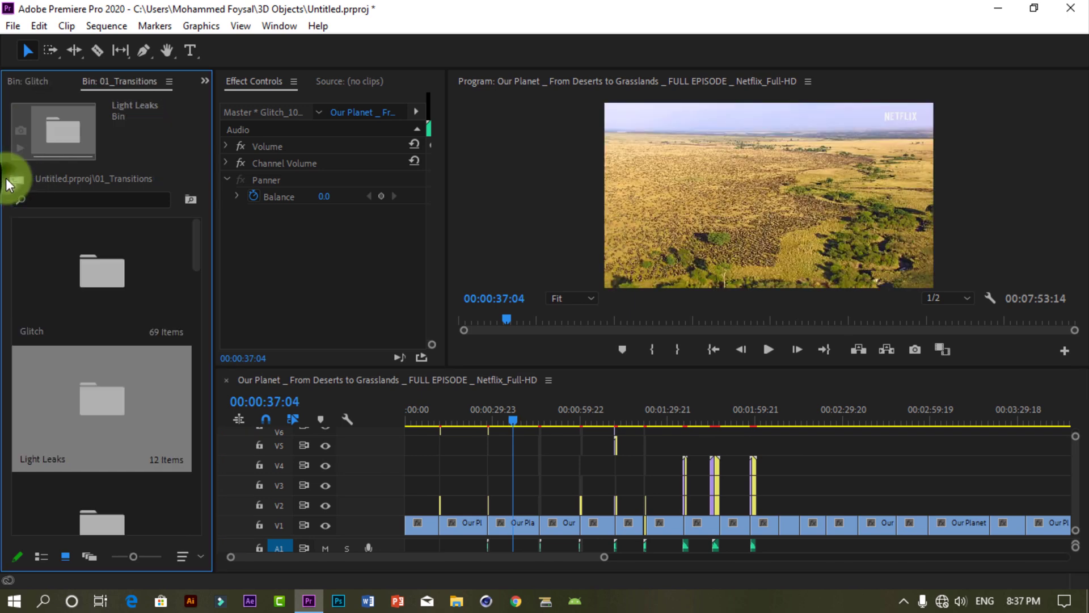
scroll(69, 206, "down", 3)
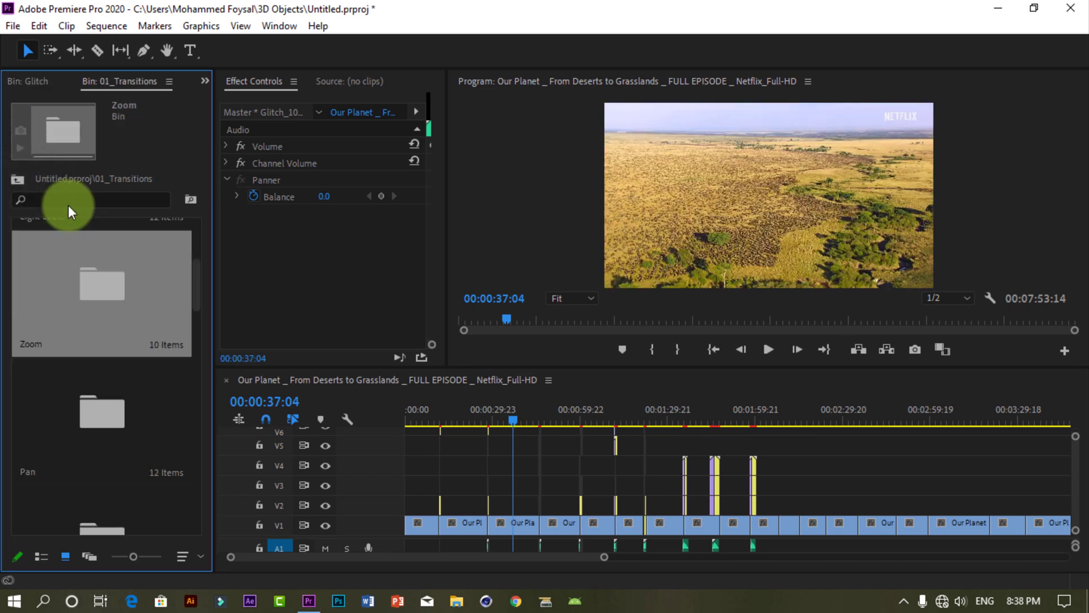
double_click(85, 319)
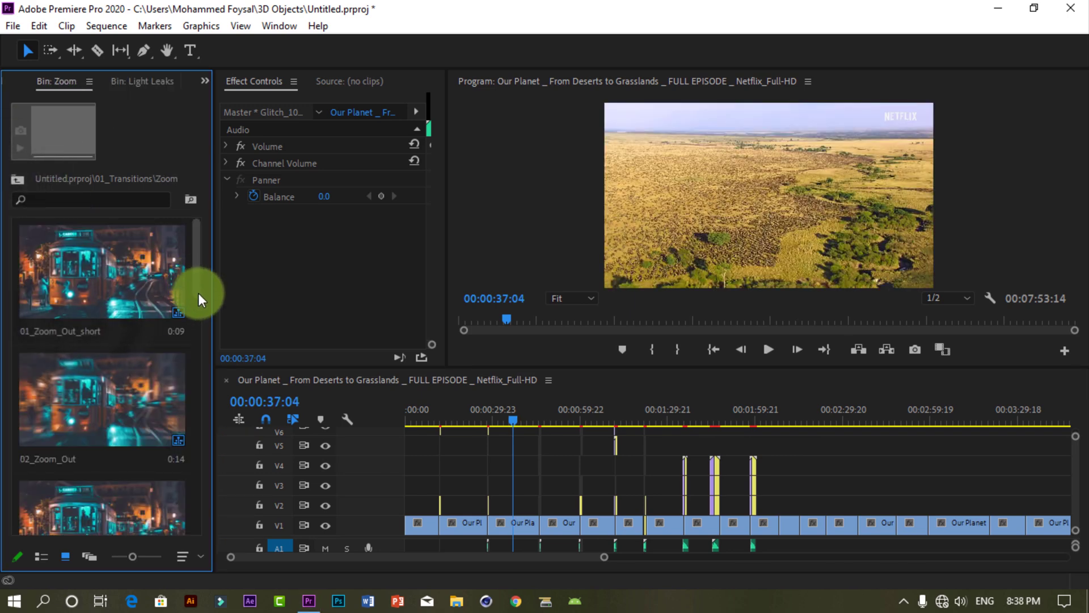
scroll(199, 293, "down", 1)
scroll(199, 288, "up", 1)
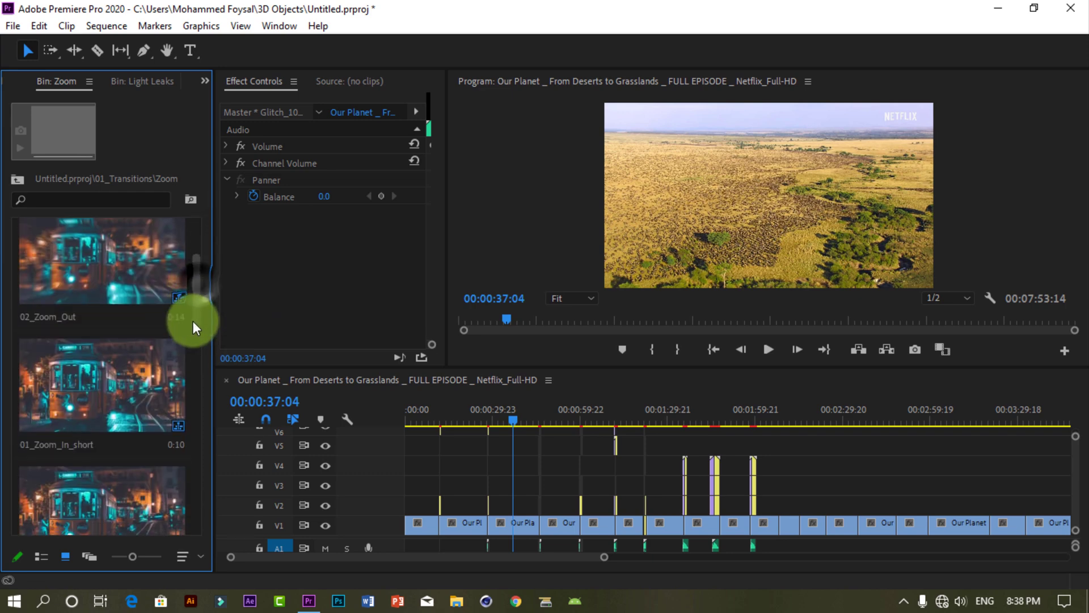
scroll(193, 321, "down", 5)
scroll(176, 385, "down", 5)
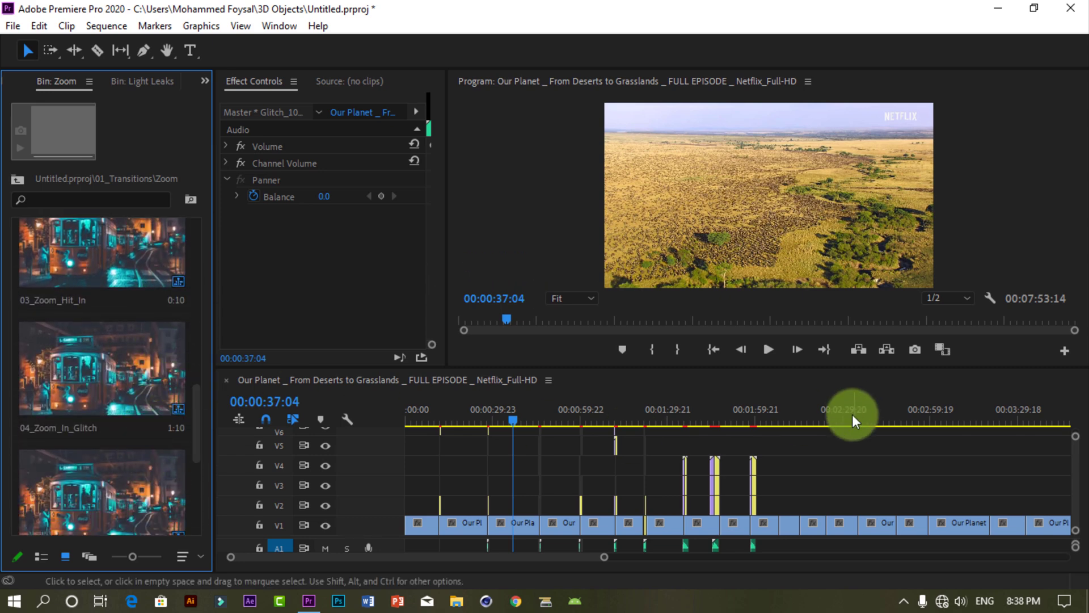
Step: Place 02_Zoom_Out from the Zoom bin over the tenth cut, at about 00:02:07:10
left_click_drag(516, 421, 778, 437)
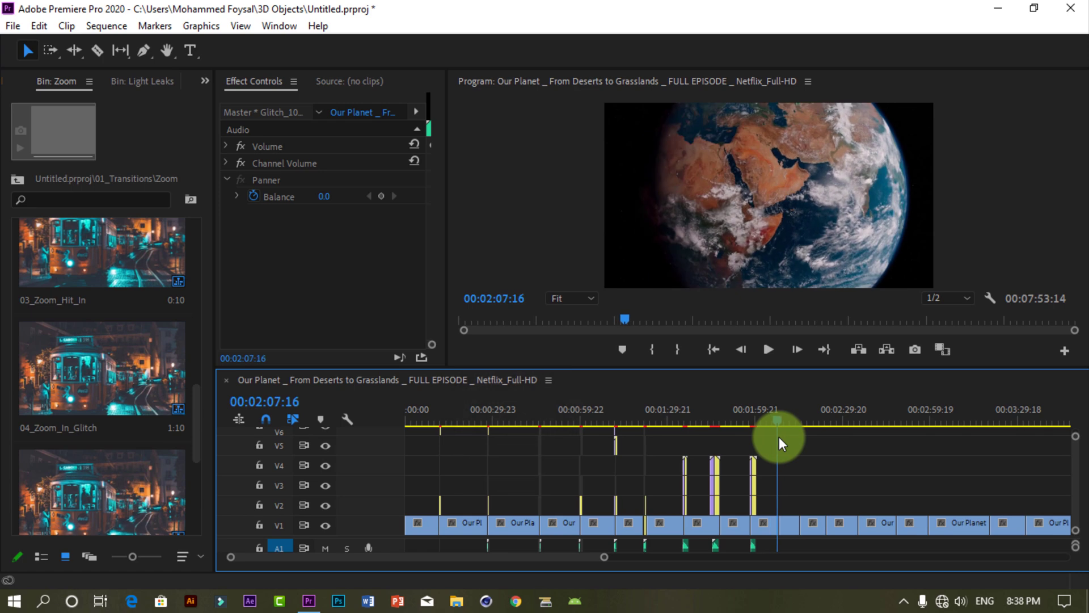
left_click(194, 413)
scroll(183, 243, "up", 5)
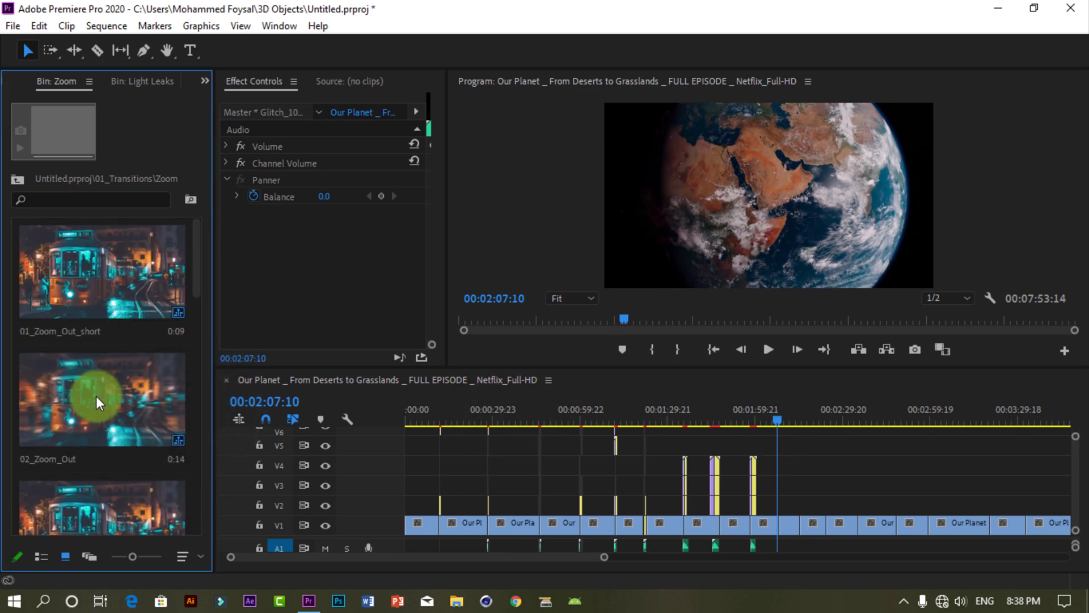
left_click_drag(96, 396, 778, 480)
Step: Place 02_Zoom_Out over the eleventh cut and play it from 00:02:14:06
left_click_drag(781, 425, 797, 422)
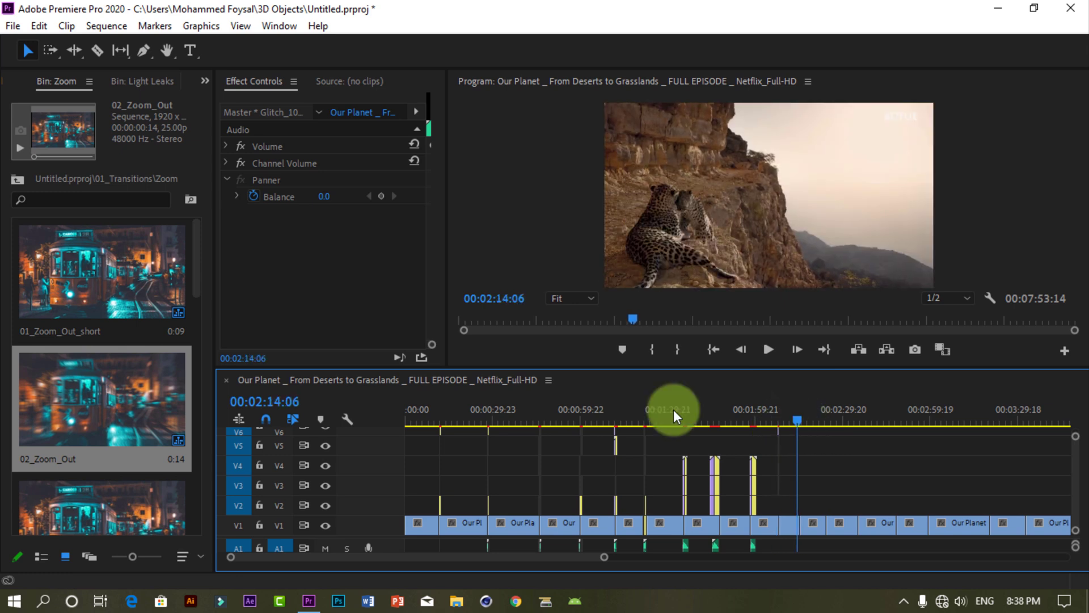
left_click_drag(101, 396, 797, 514)
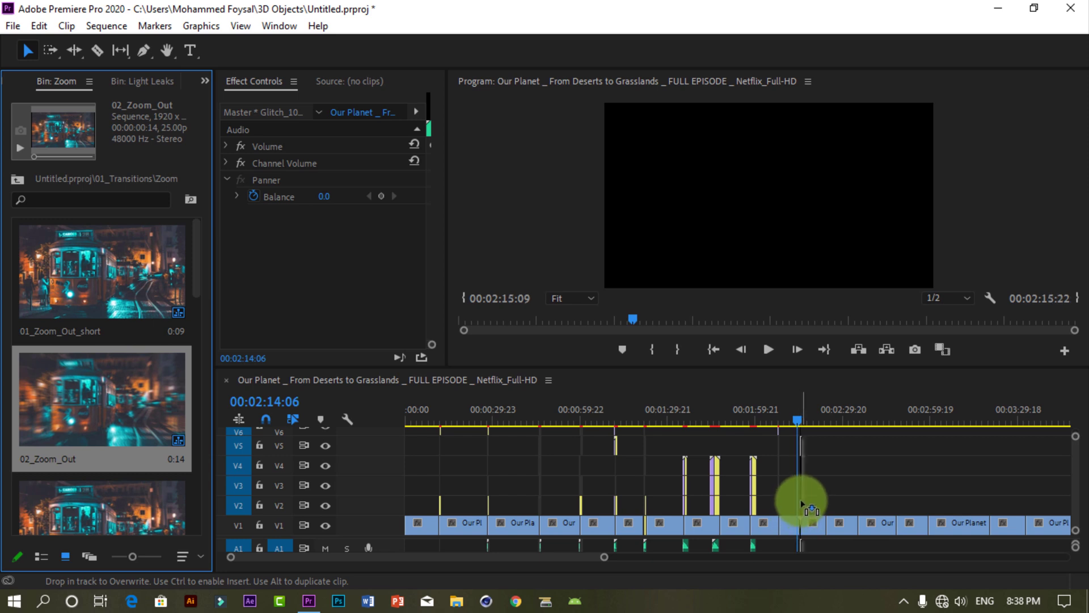
left_click_drag(797, 505, 797, 505)
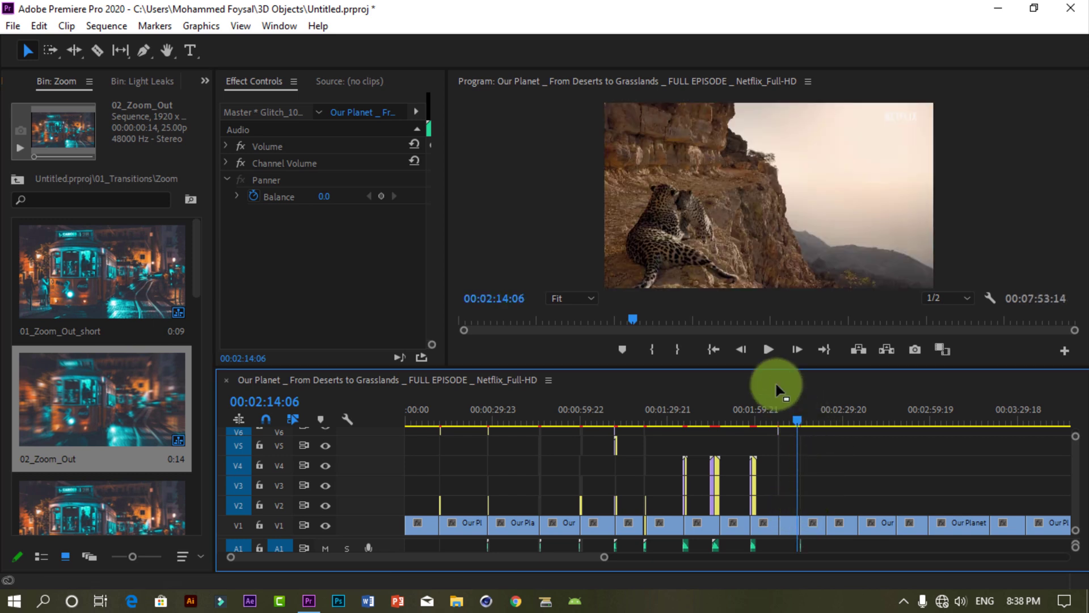
left_click(775, 345)
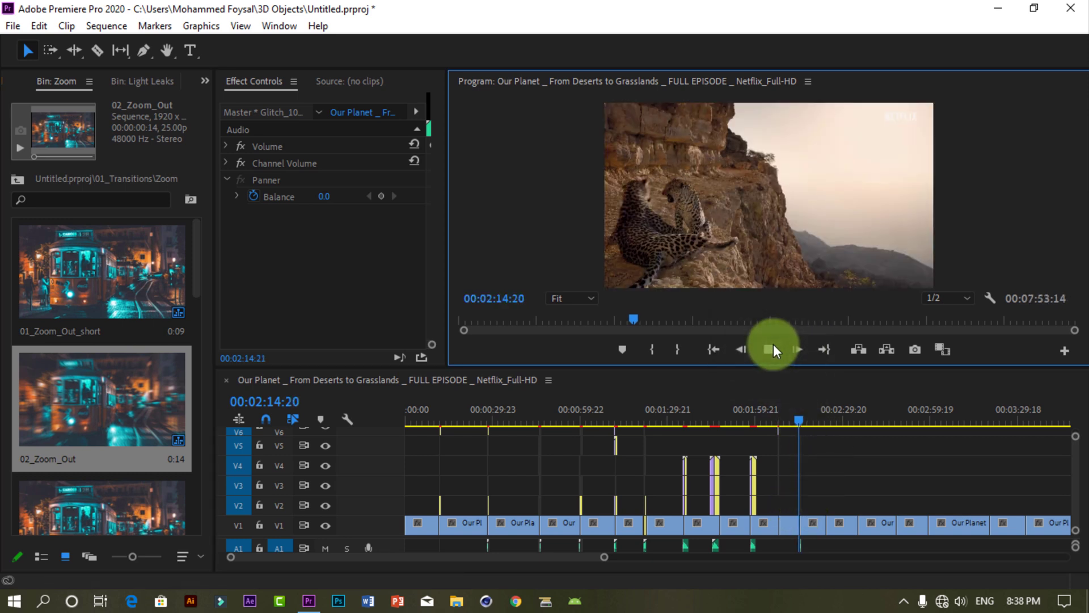
left_click(773, 347)
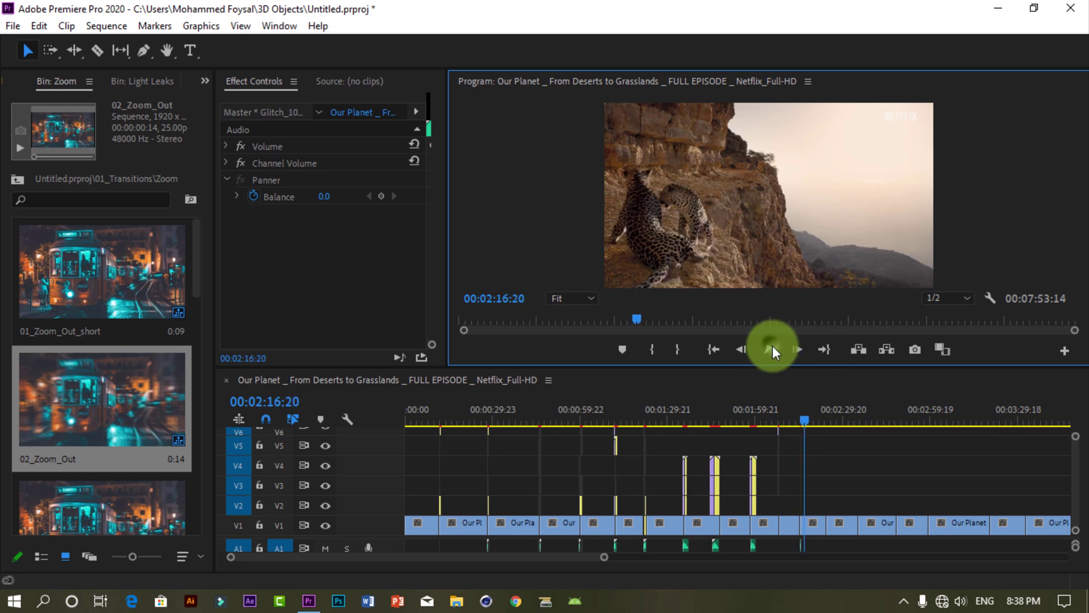
Step: Replay the zoom transition on the eleventh cut from 00:02:12:21
left_click_drag(805, 420, 794, 421)
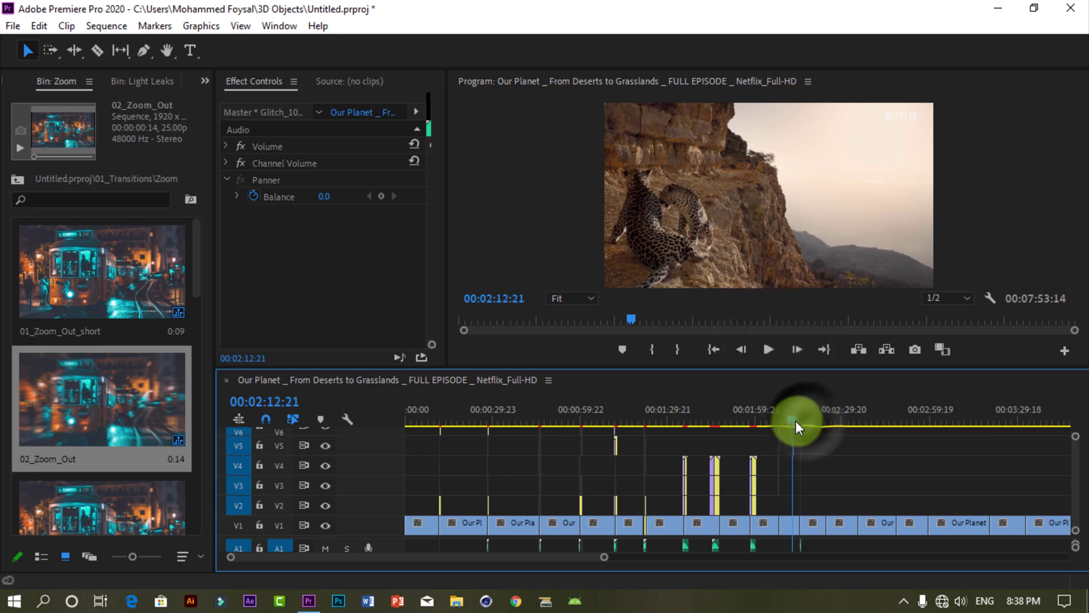
left_click(767, 349)
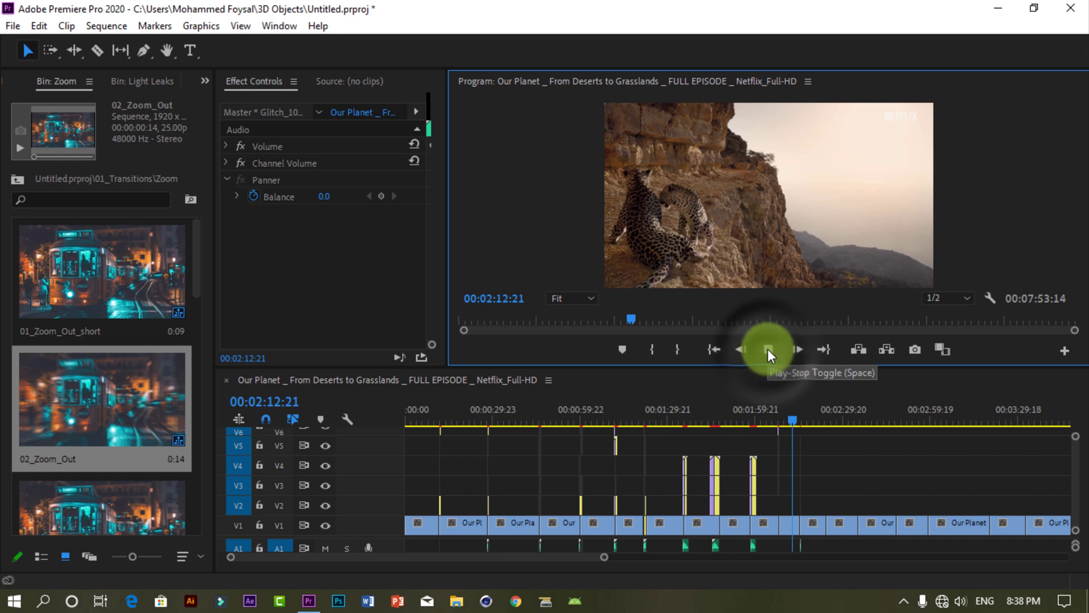
left_click(768, 349)
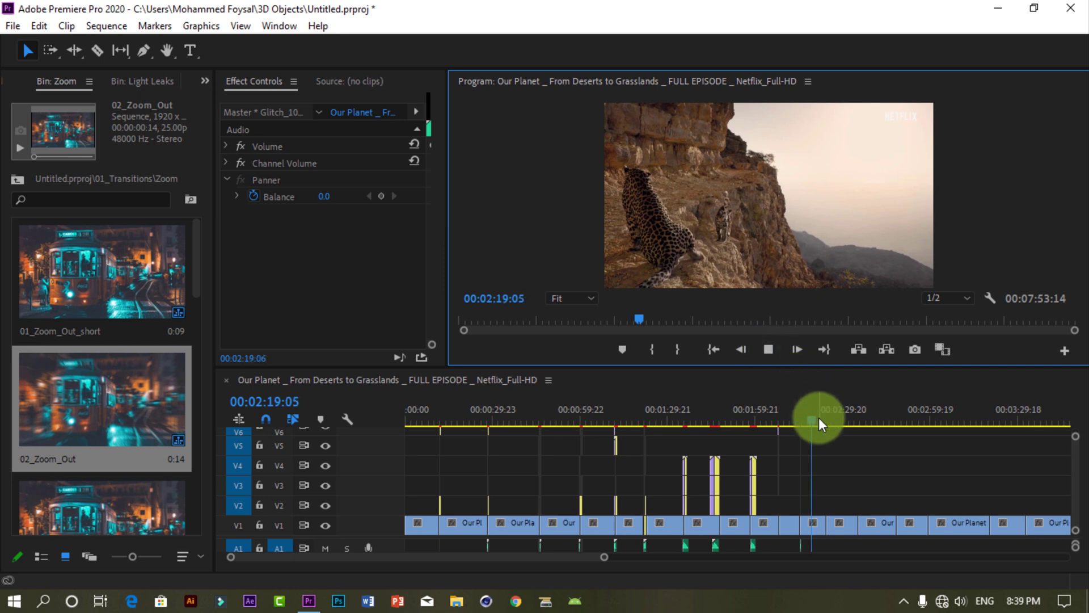
left_click_drag(817, 419, 784, 423)
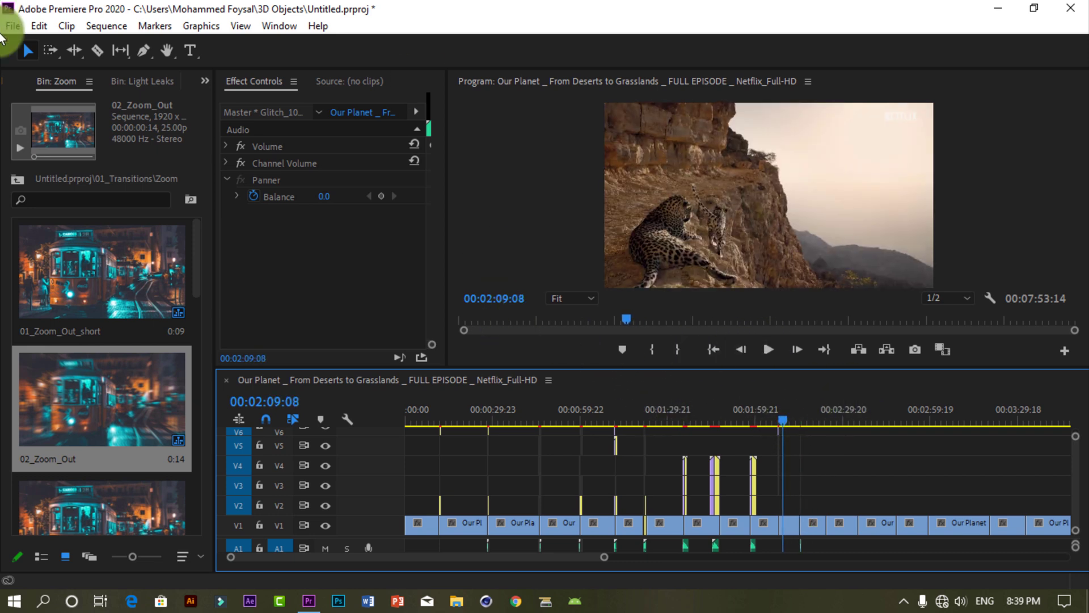
Step: Look through the zoom-in, zoom-out and zoom glitch presets in the Zoom bin
left_click_drag(193, 295, 197, 383)
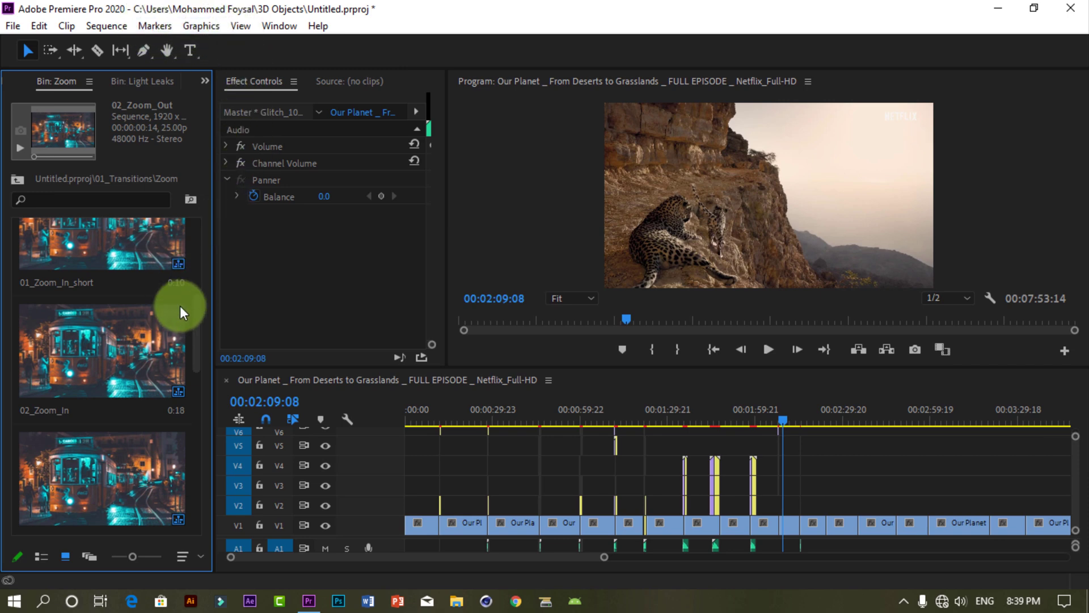
scroll(187, 431, "down", 6)
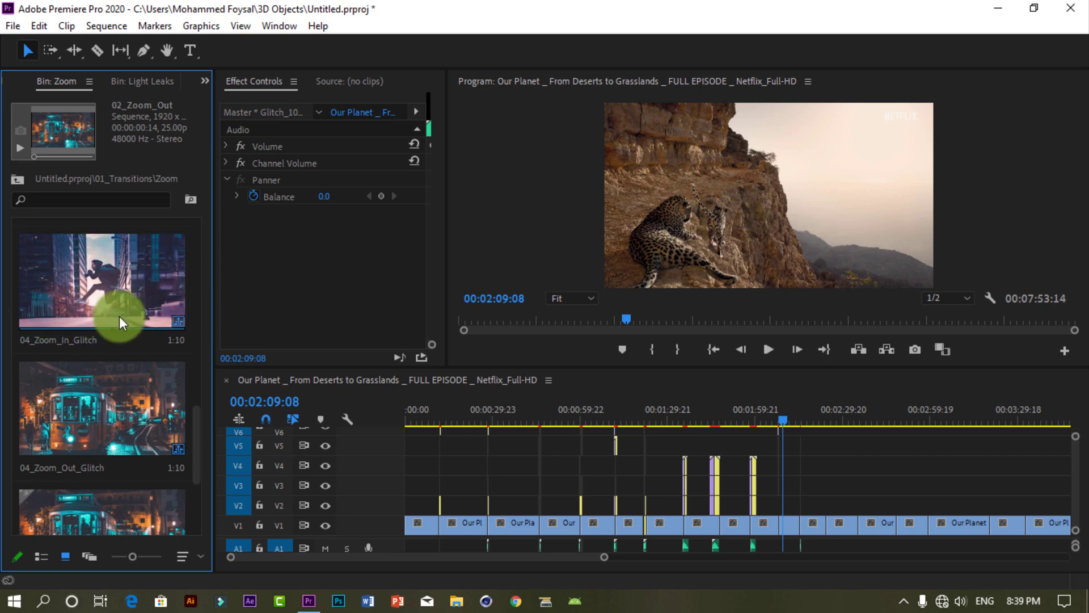
scroll(197, 393, "up", 5)
left_click(38, 382)
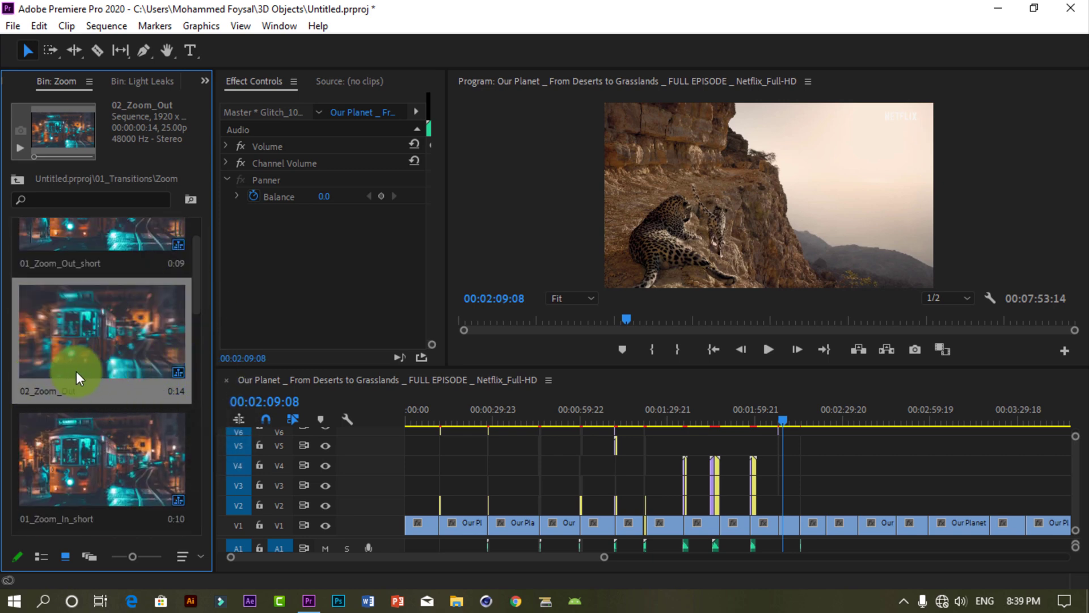
Step: Open the Pan bin in 01_Transitions and look through its pan transition presets
left_click(17, 179)
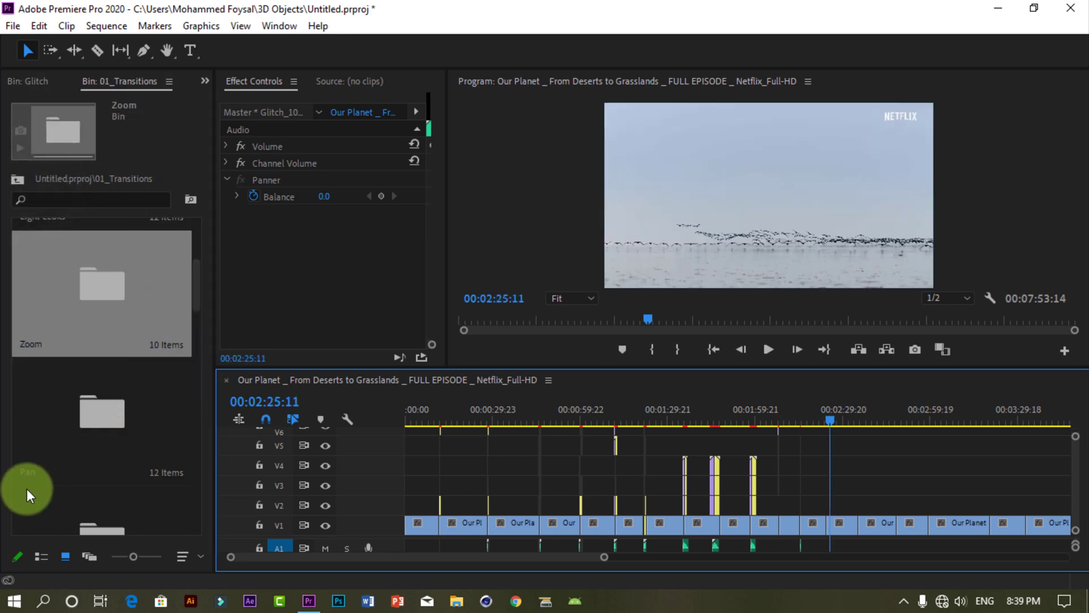
left_click(90, 451)
double_click(134, 447)
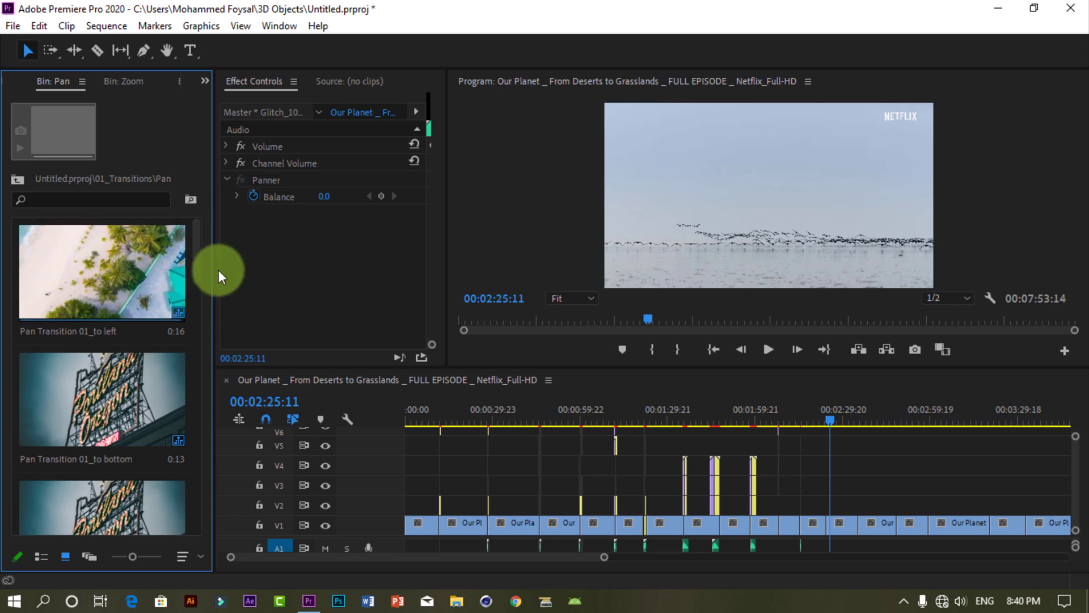
left_click_drag(199, 264, 60, 358)
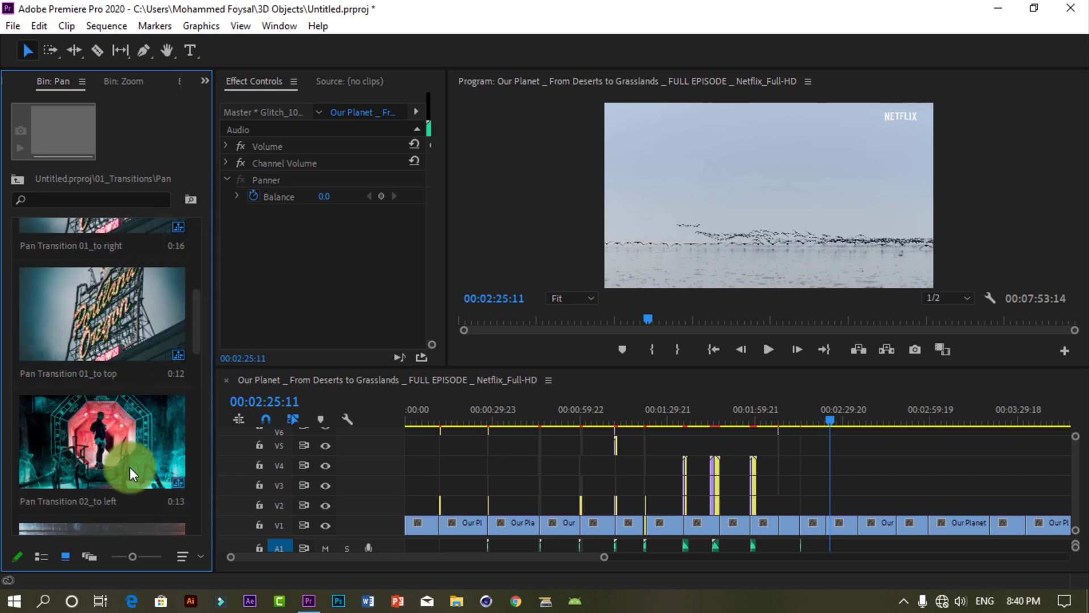
scroll(189, 294, "up", 5)
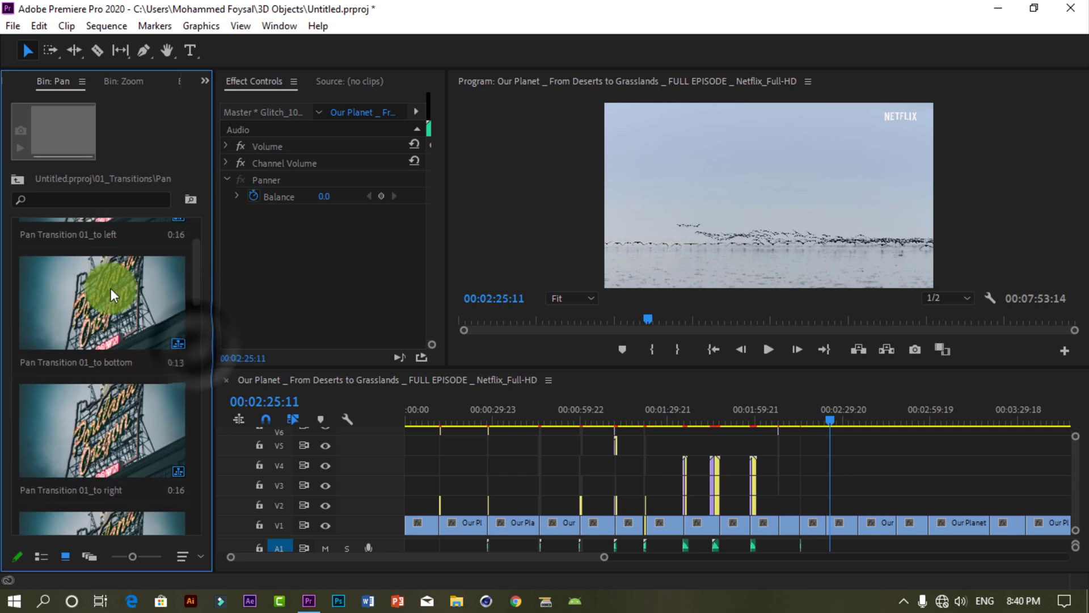
left_click_drag(199, 291, 194, 365)
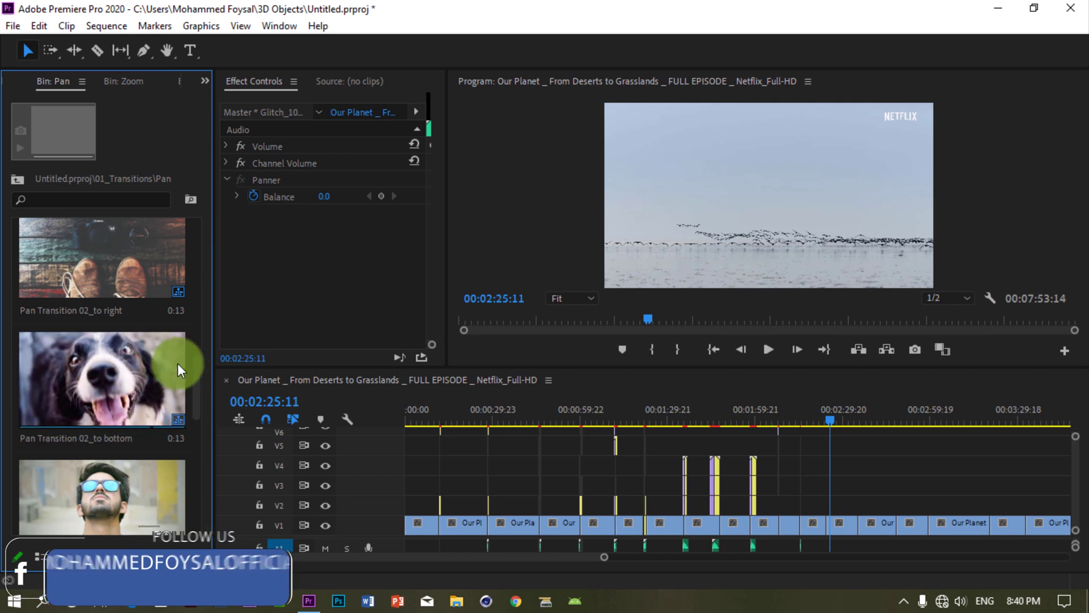
left_click_drag(199, 390, 198, 385)
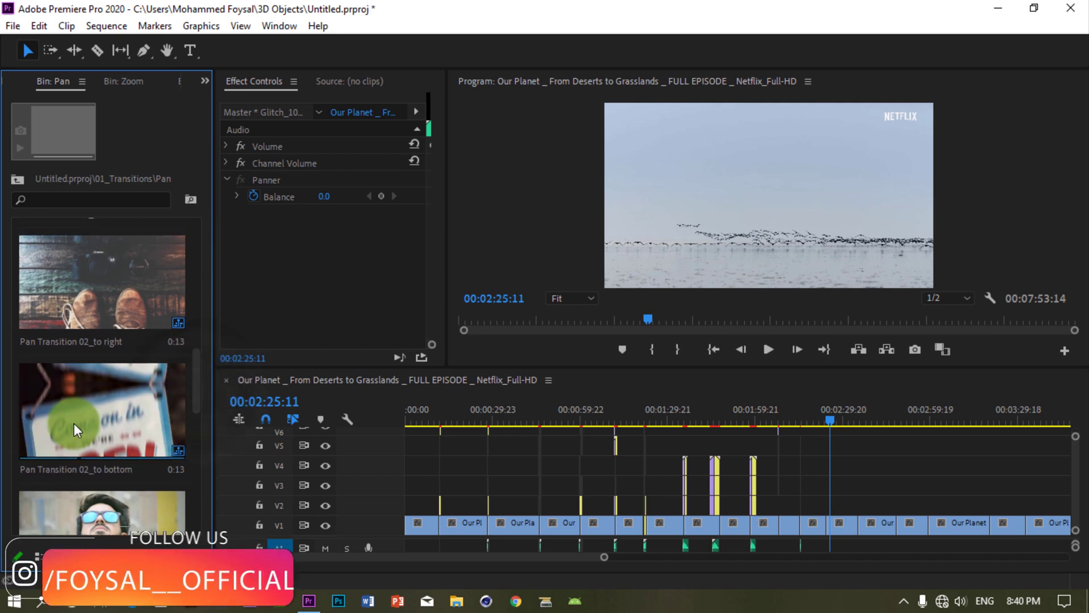
left_click_drag(51, 433, 220, 421)
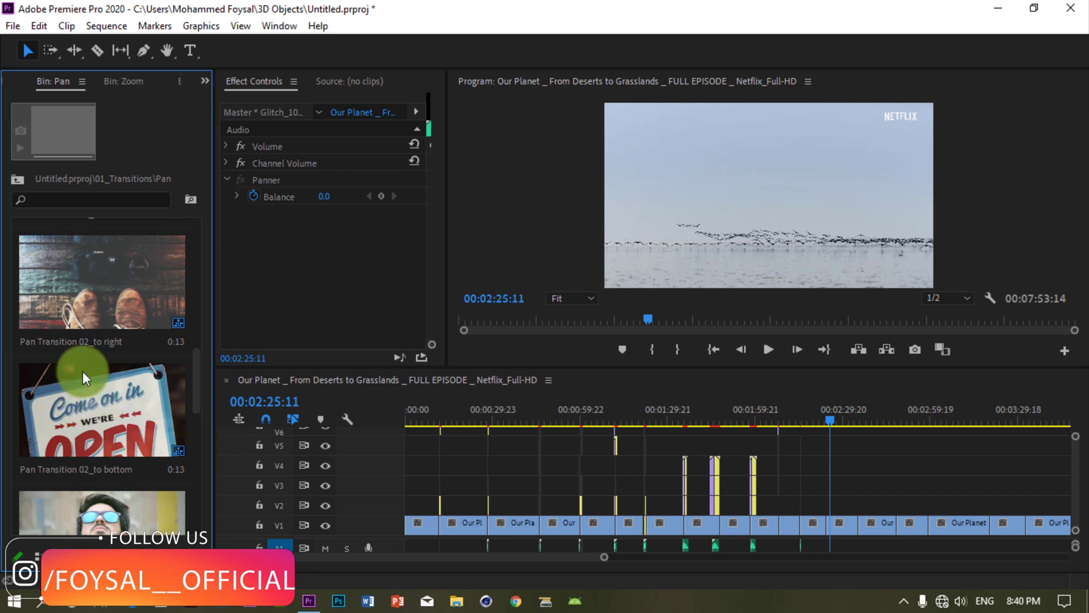
Step: Place Pan Transition 02_to right over the twelfth cut and play it from just before the cut
left_click_drag(80, 294, 828, 491)
left_click(829, 420)
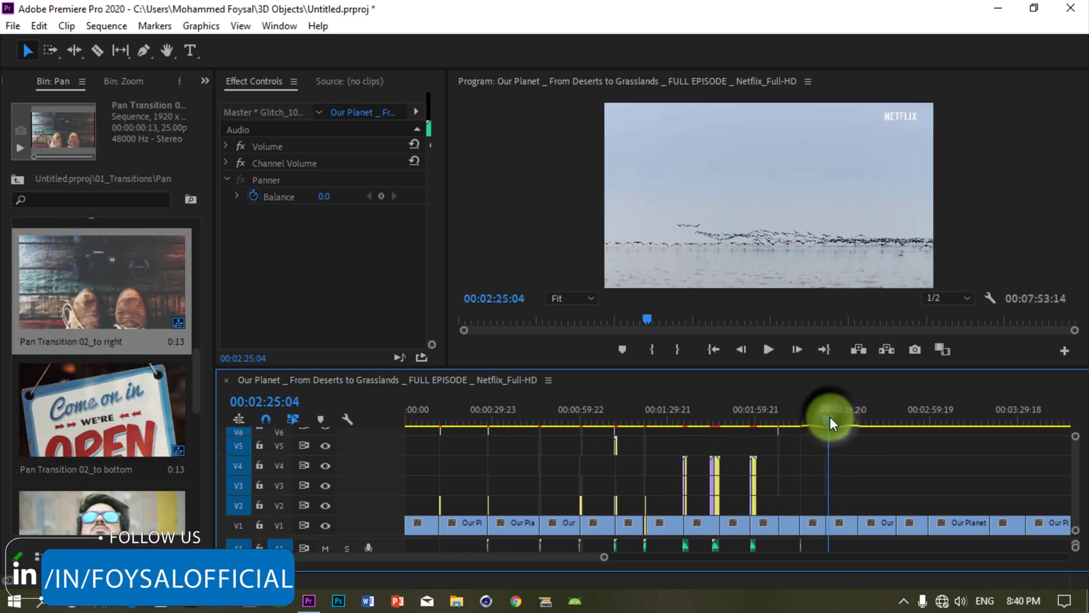
left_click_drag(829, 420, 825, 419)
left_click(769, 350)
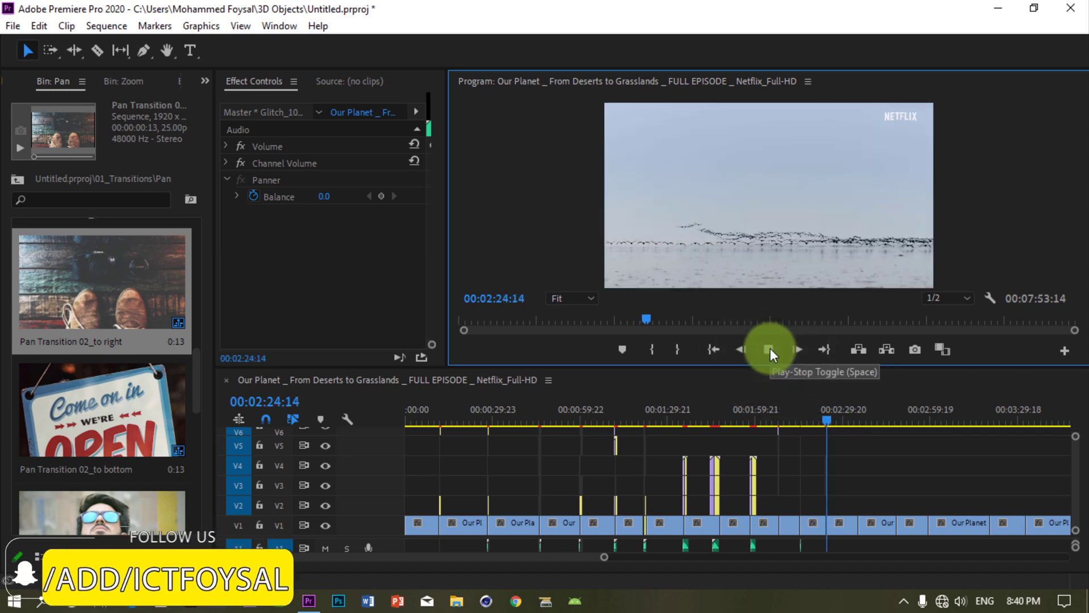
left_click(770, 351)
Step: Place Pan Cromatic 02 over the thirteenth cut at 00:02:34:18 and play it from 00:02:33:09
left_click_drag(826, 429, 856, 422)
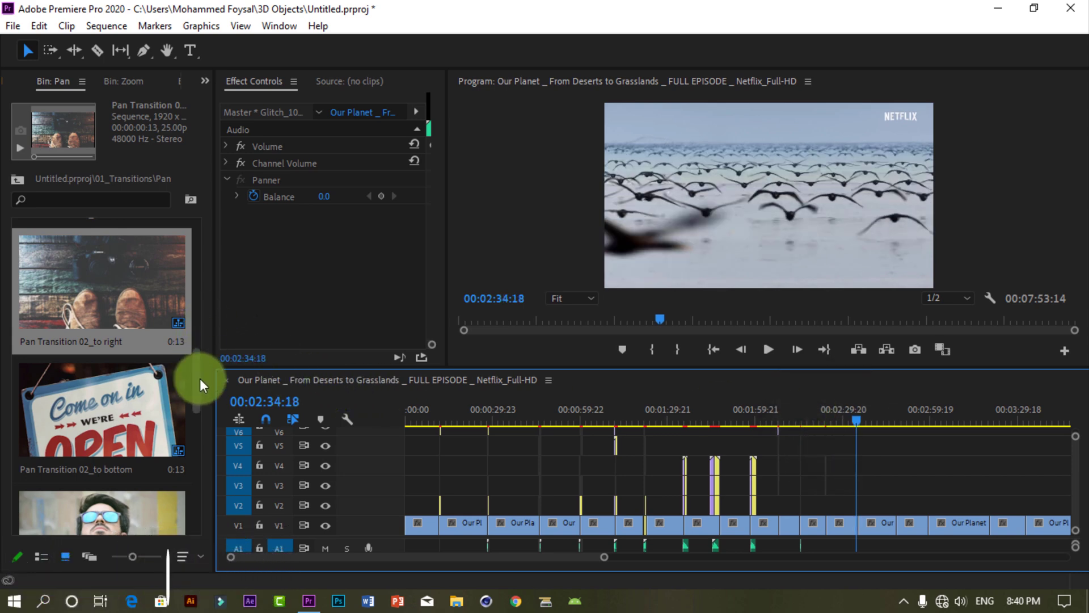
scroll(198, 397, "down", 5)
left_click_drag(131, 445, 857, 479)
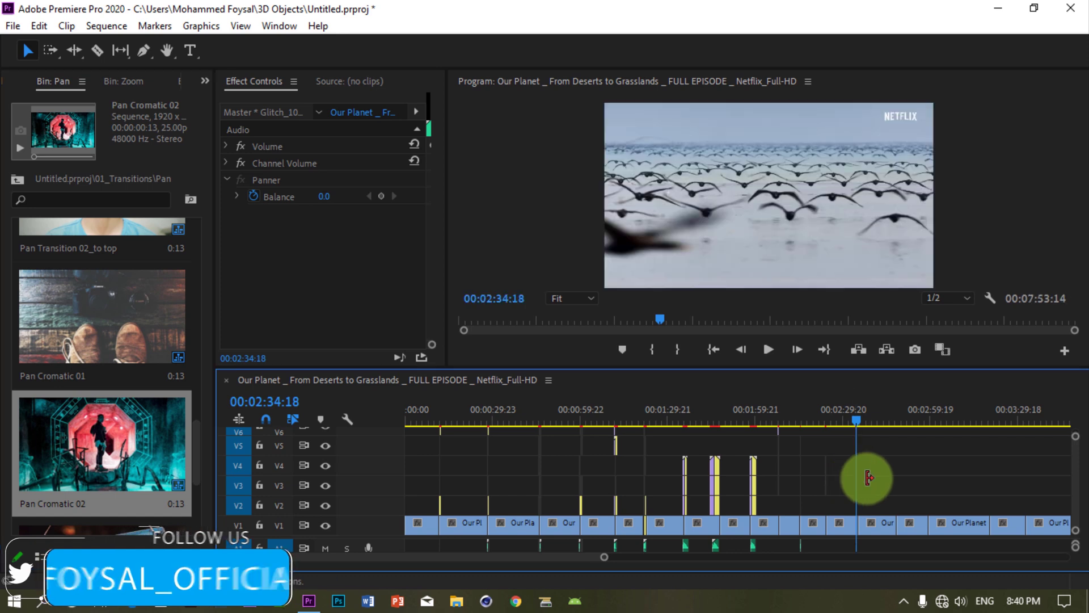
mouse_move(858, 427)
left_mouse_down()
mouse_move(866, 417)
mouse_move(853, 422)
left_mouse_up()
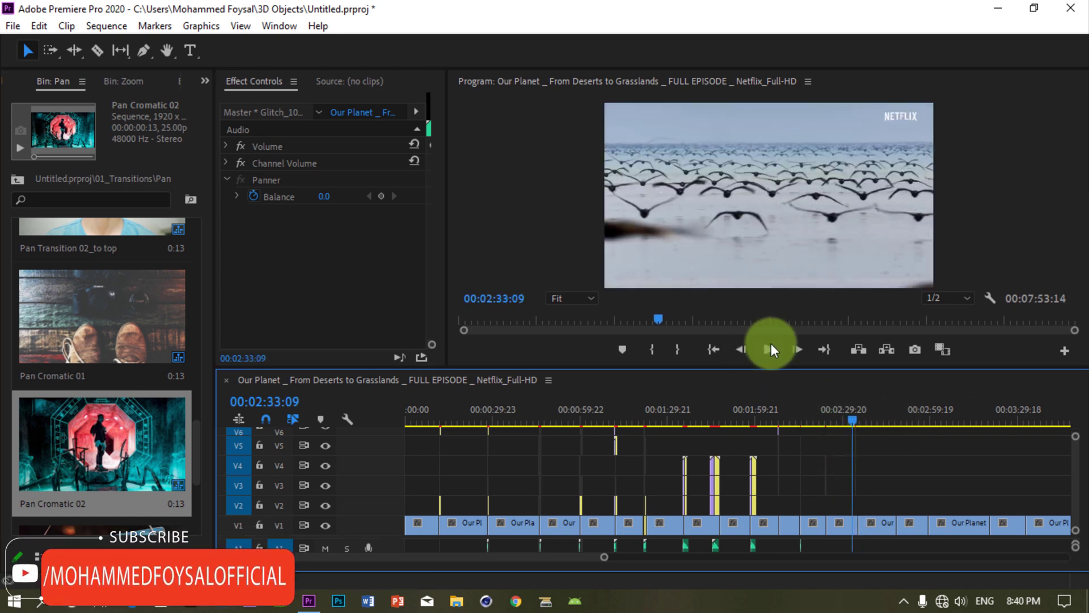
left_click(769, 350)
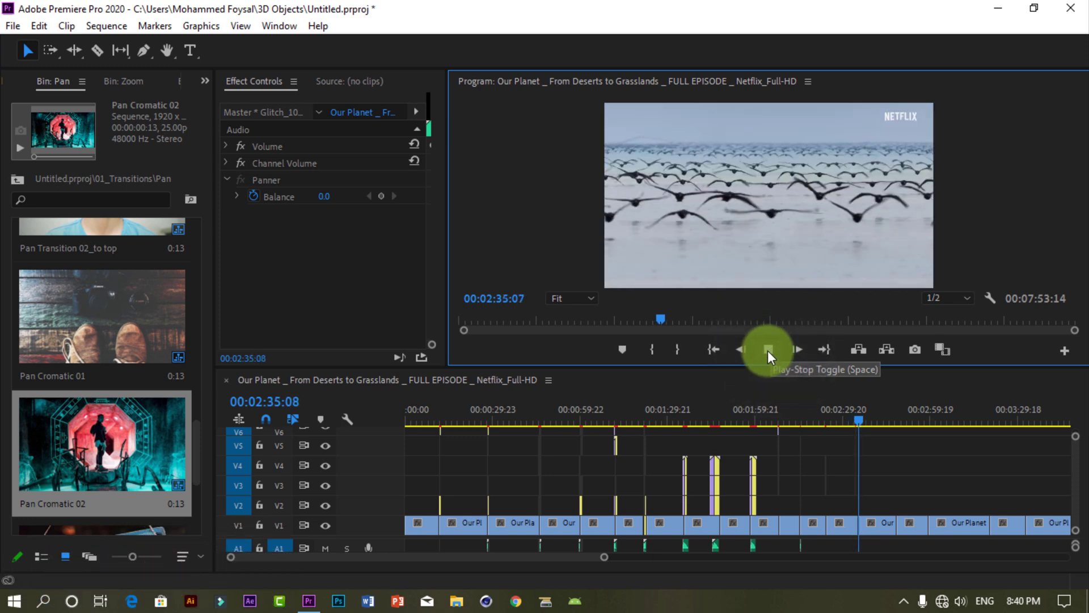
left_click(768, 352)
Step: Place Pan Transition 01_to left from the Pan bin over the fourteenth cut and play it from 00:02:47:14
left_click_drag(197, 454, 203, 506)
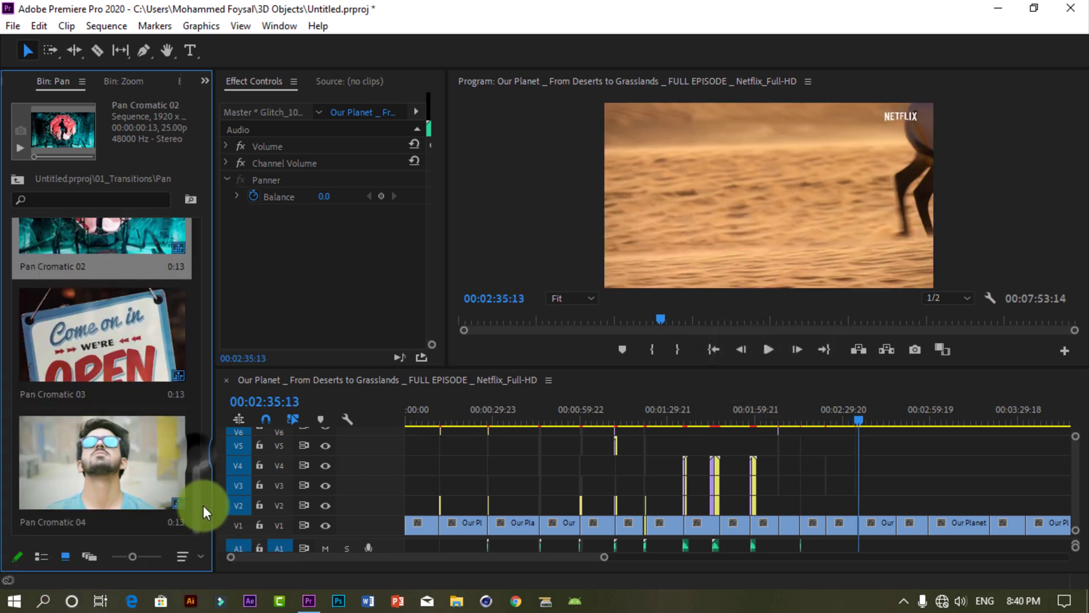
left_click_drag(859, 414, 899, 416)
left_click_drag(197, 479, 901, 506)
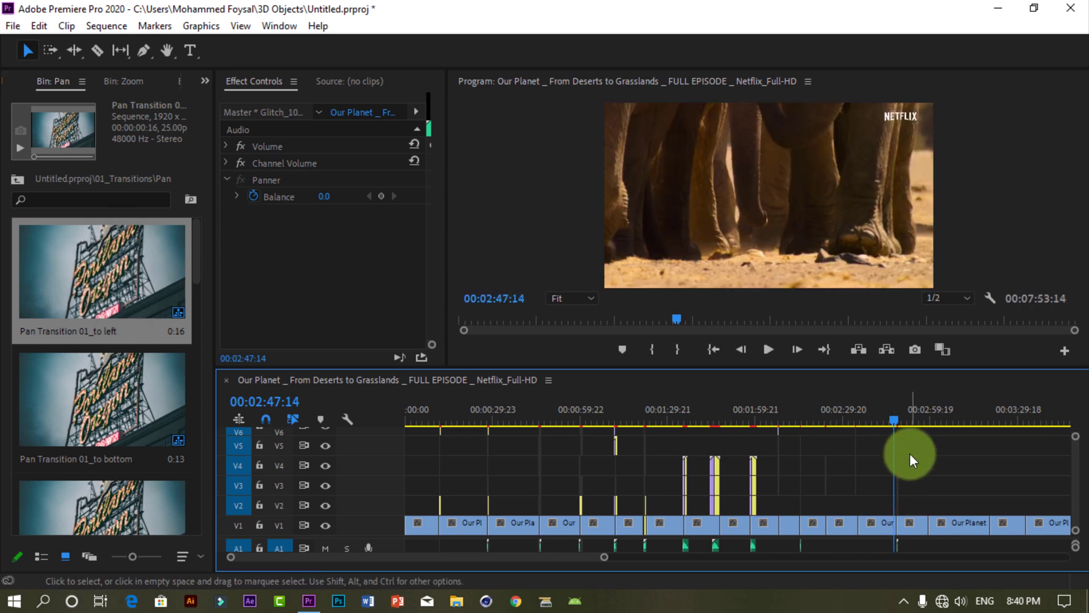
left_click(769, 351)
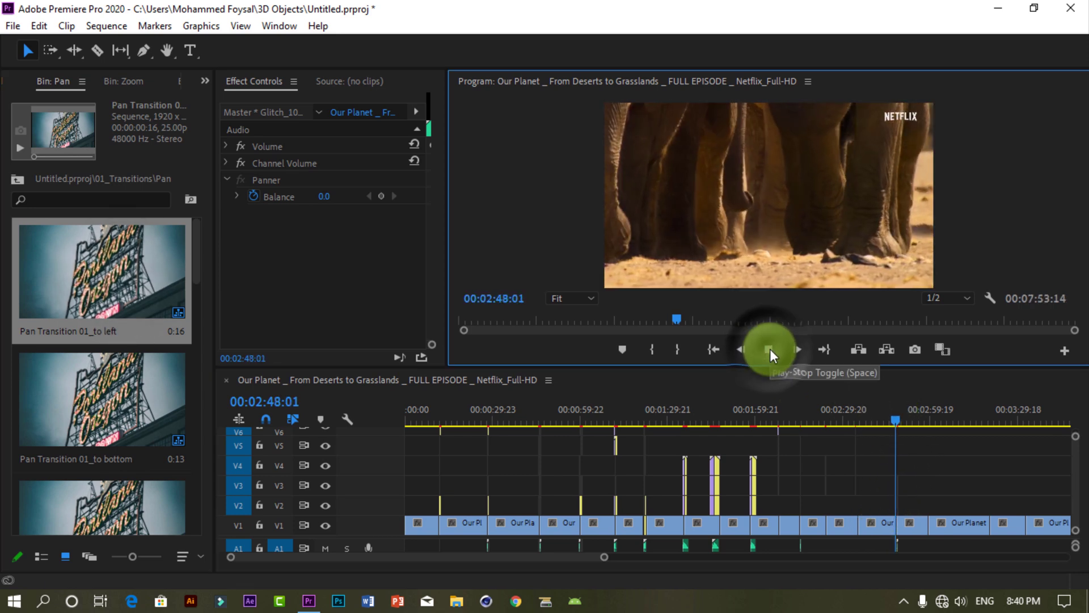
left_click(769, 350)
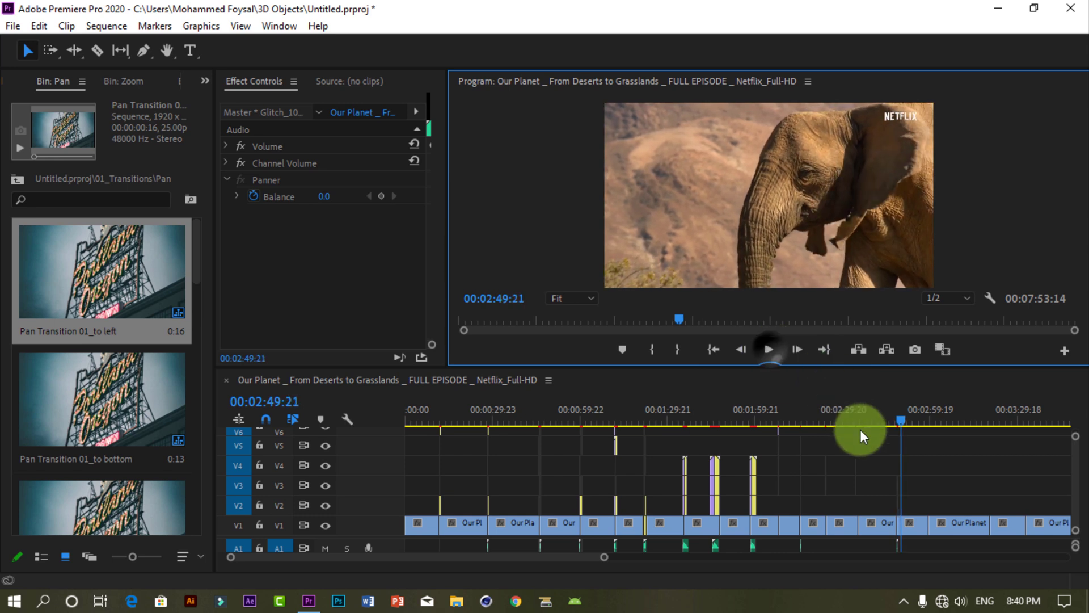
Step: Replay the pan transition on the fourteenth cut from 00:02:47:08
left_click(896, 423)
left_click_drag(896, 422, 894, 421)
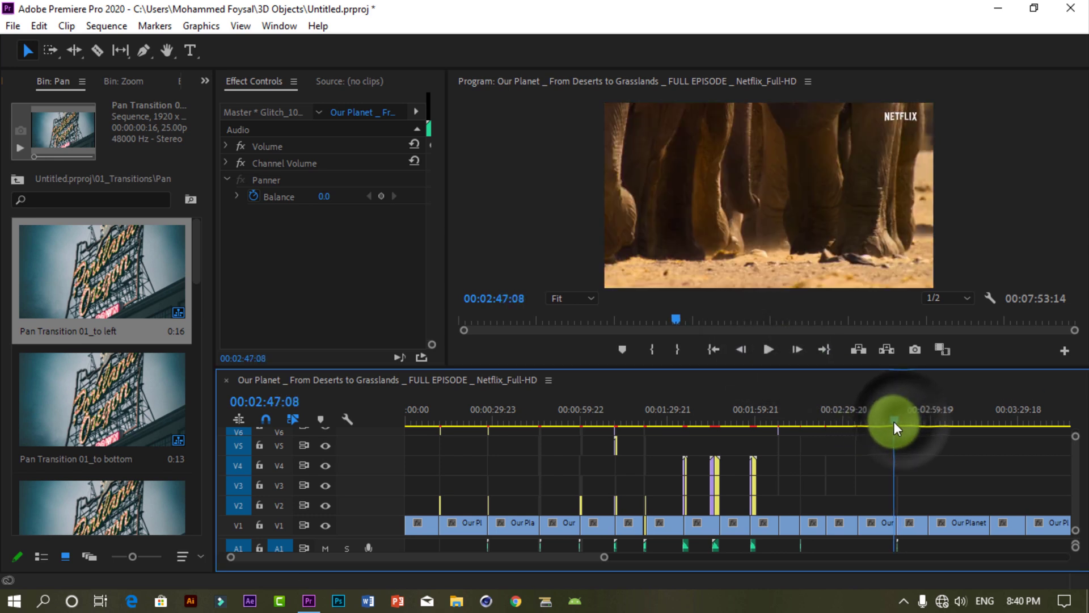
left_click(770, 351)
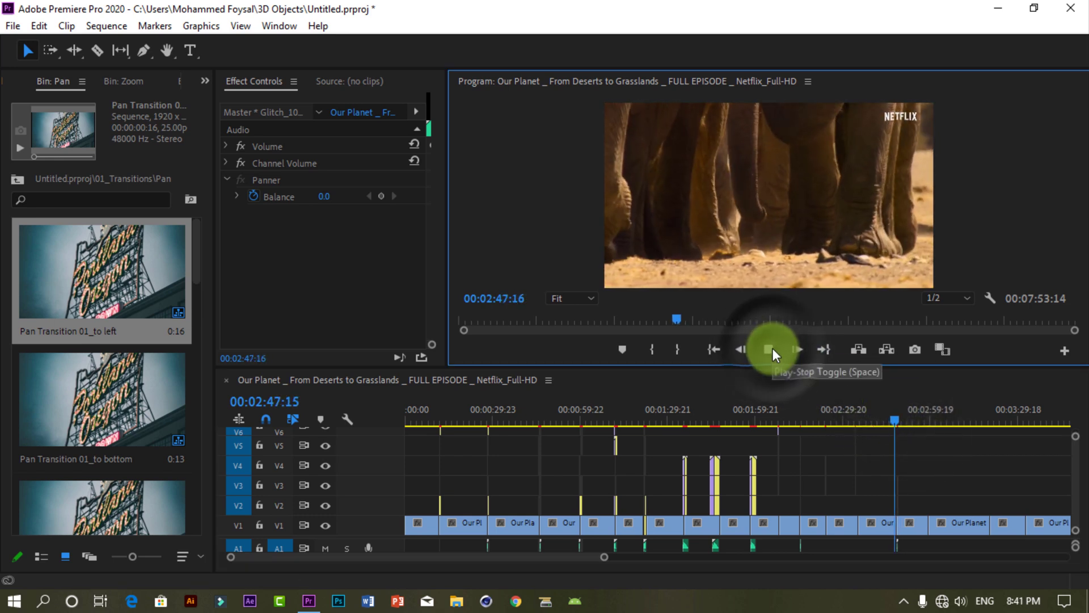
left_click(772, 351)
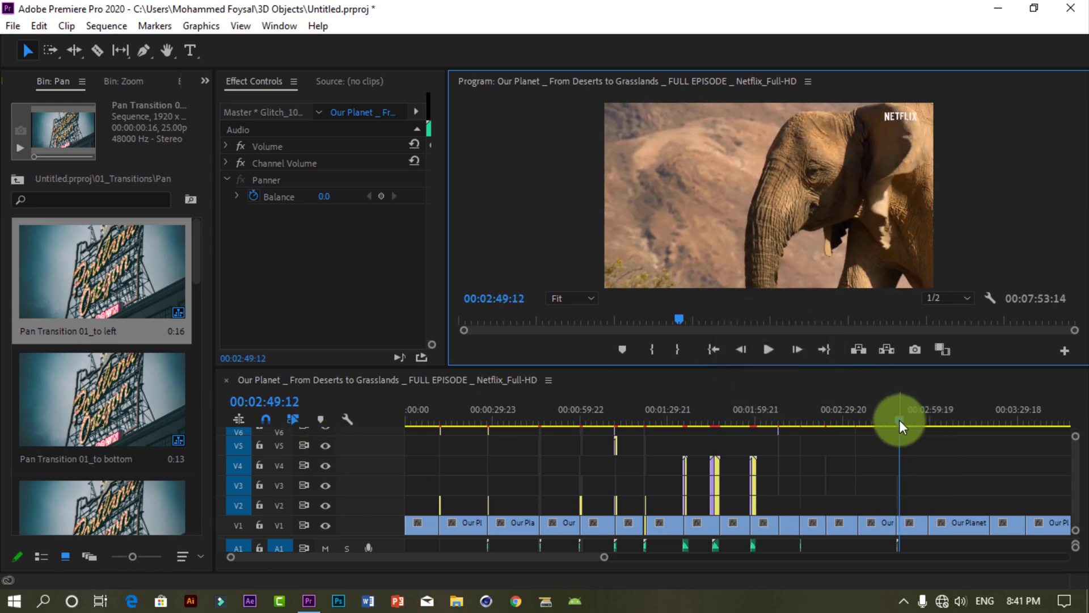
Step: Play the light leak transition on the seventh cut again from 00:01:34:21
left_click_drag(900, 423, 682, 447)
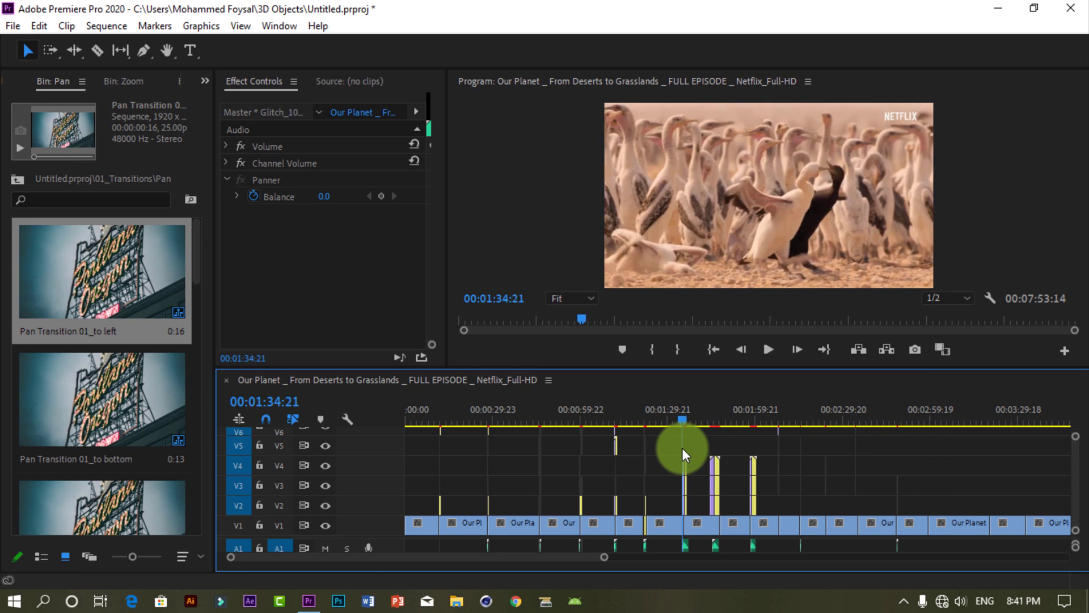
left_click(771, 350)
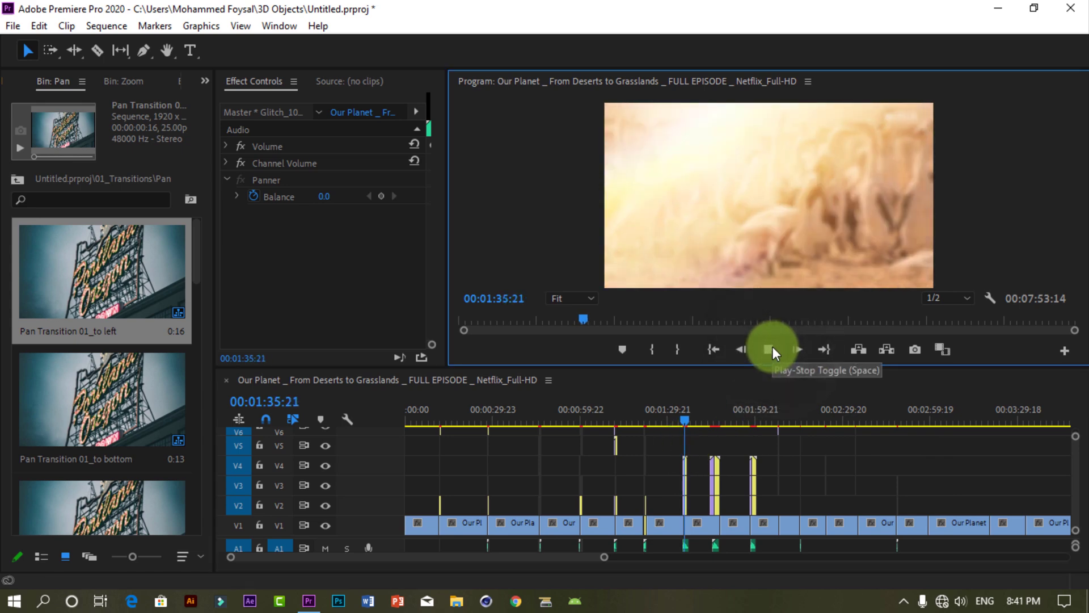
left_click(770, 349)
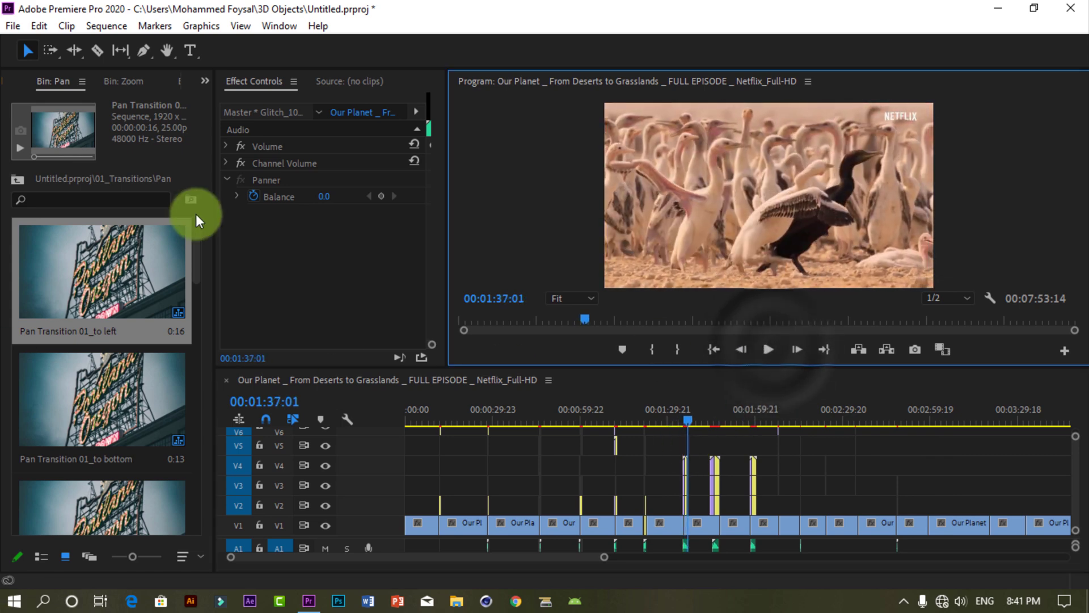
left_click(318, 279)
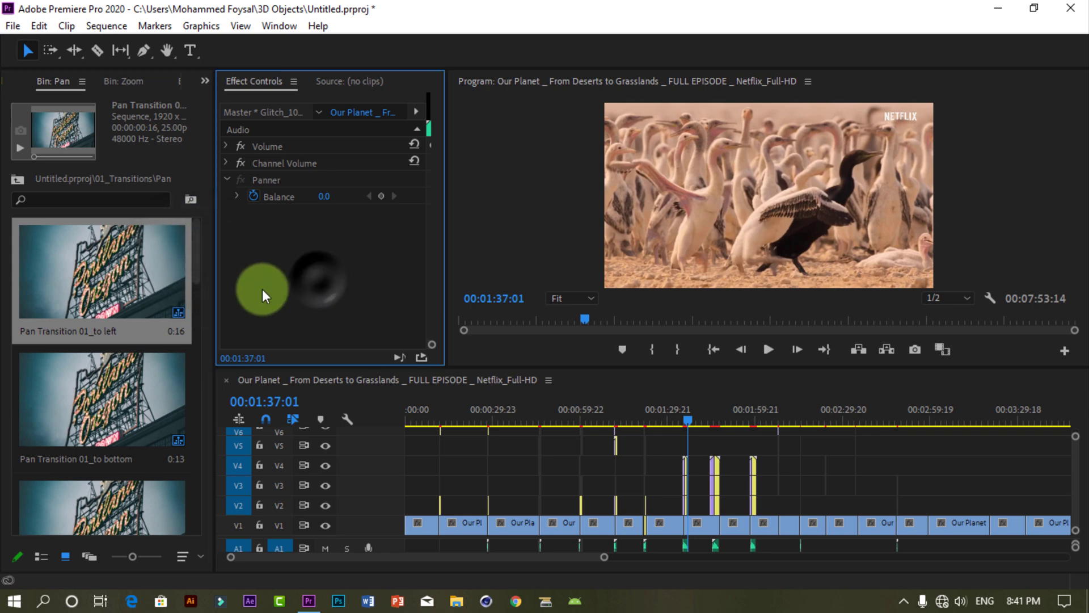